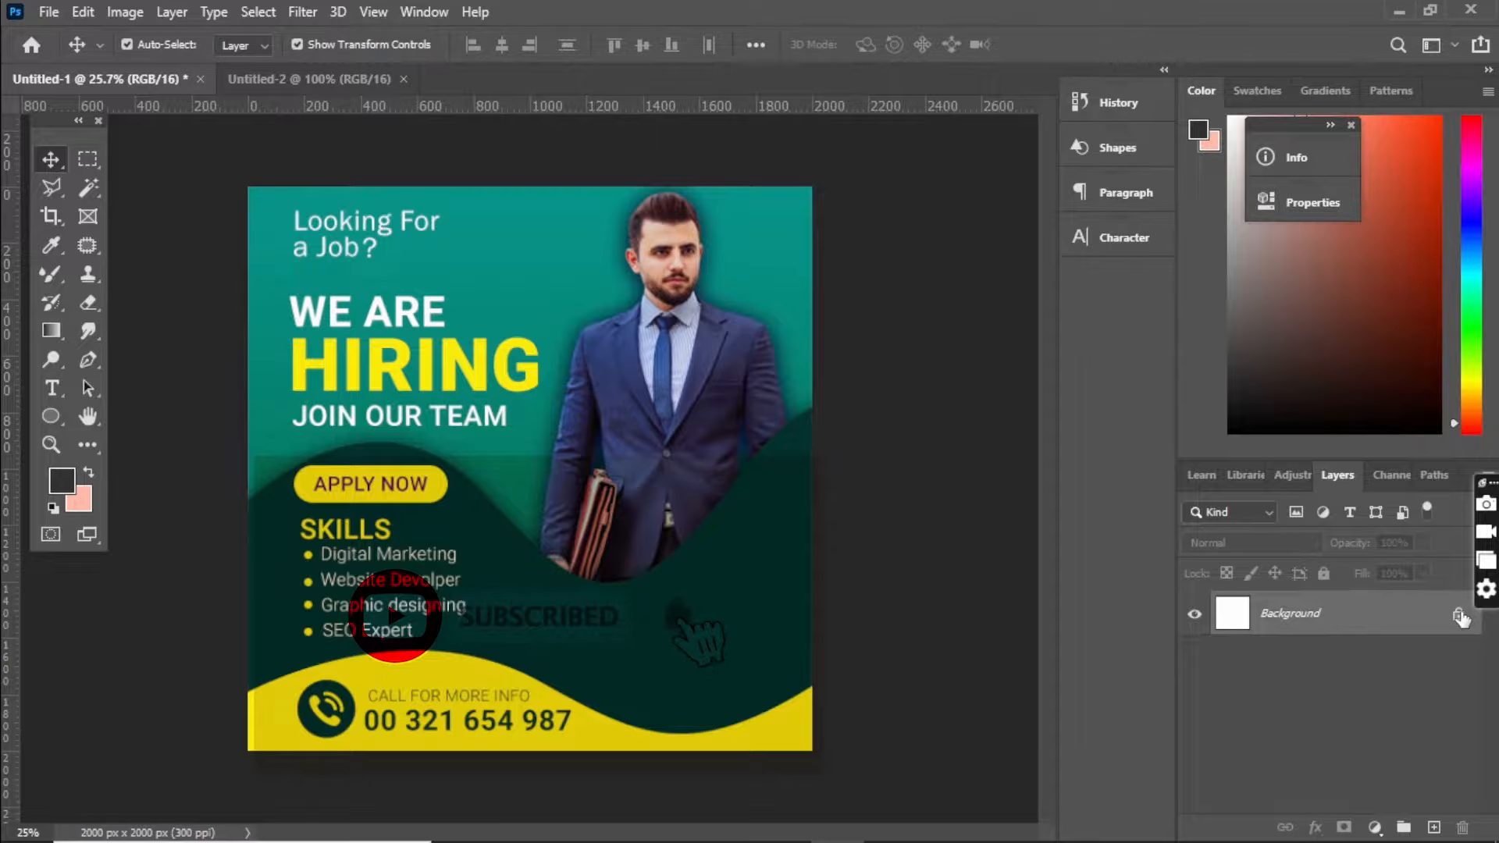
Step: Unlock the background layer and add a Gradient Fill layer using the Black, White preset
left_click(1459, 615)
left_click(1372, 829)
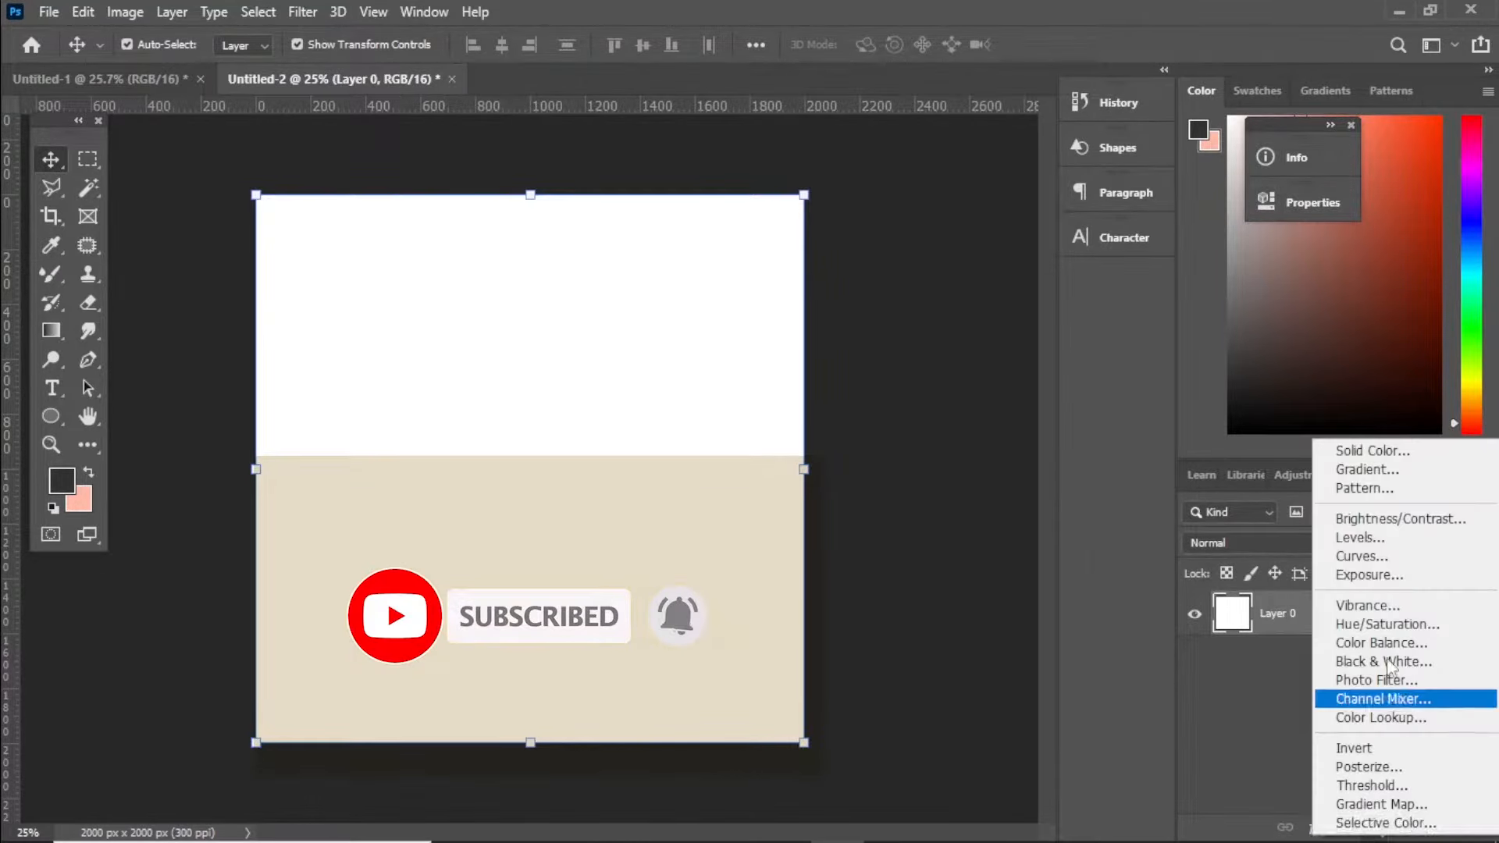
left_click(1360, 468)
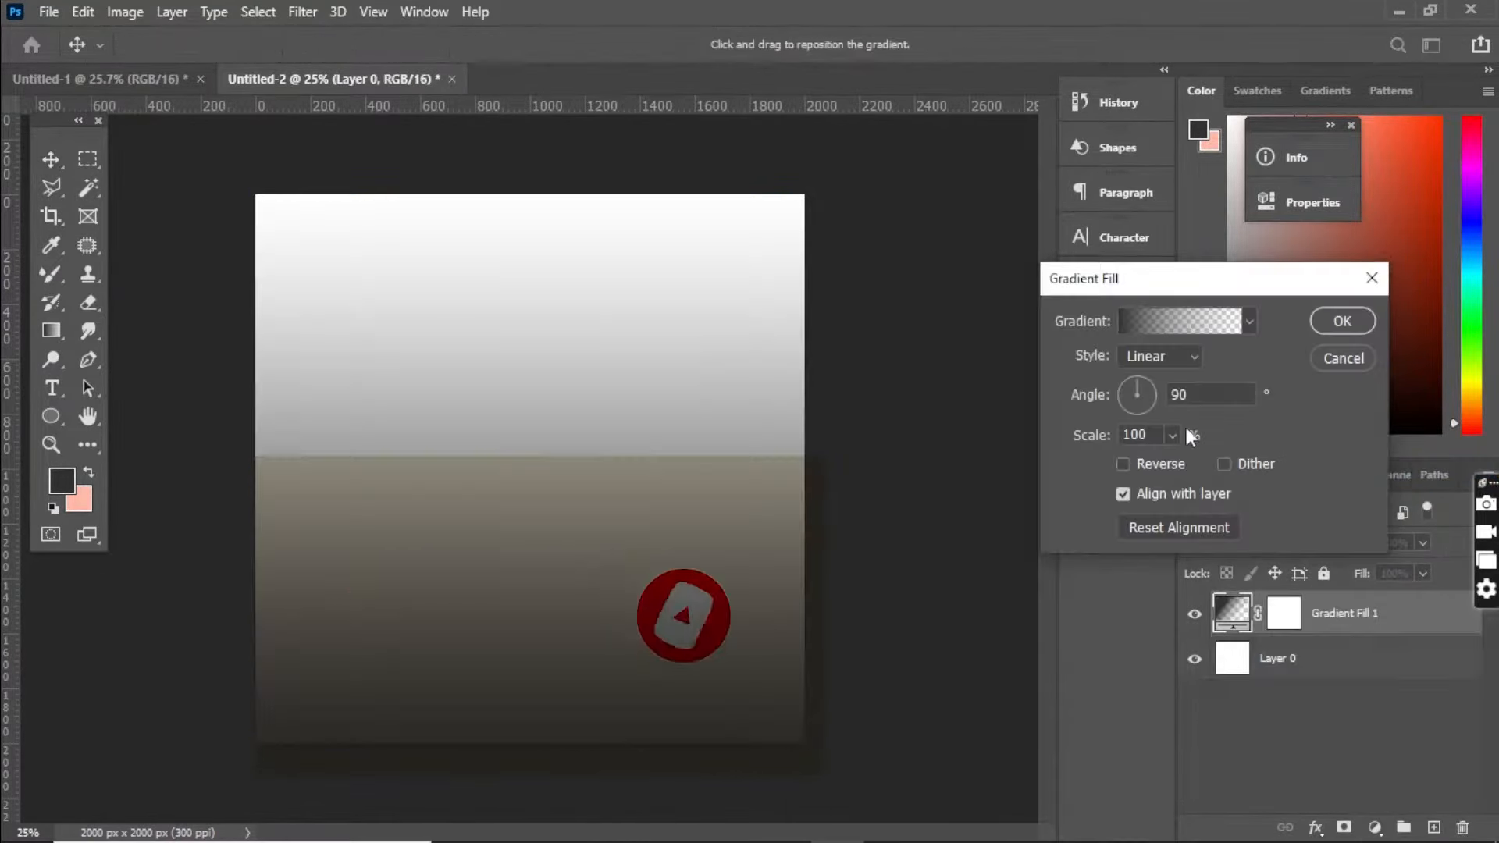
left_click(1249, 321)
left_click(1166, 397)
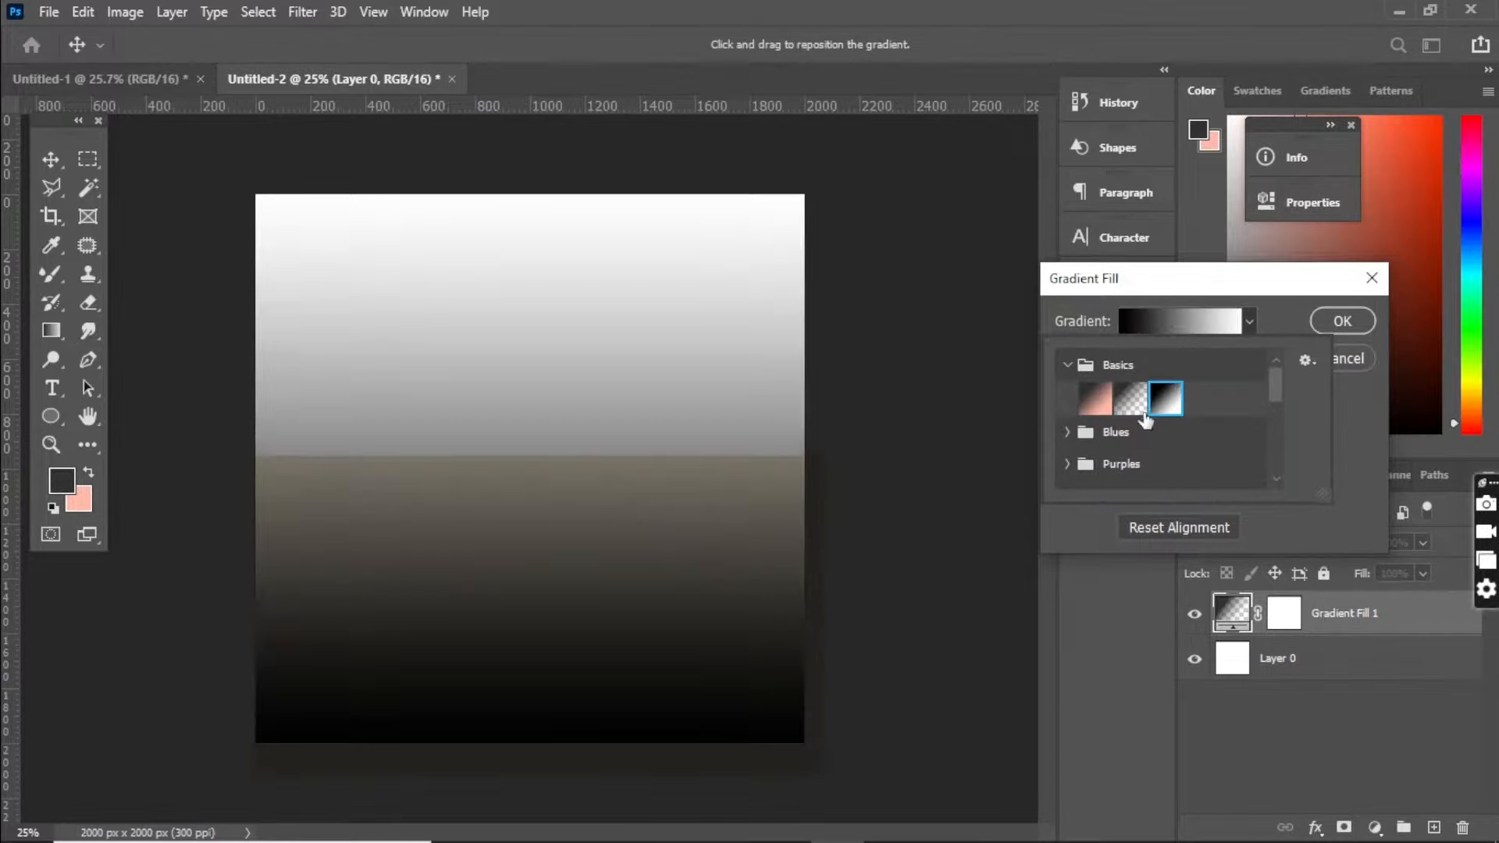
Step: Change the gradient's black color stop to a dark teal green
left_click(1220, 323)
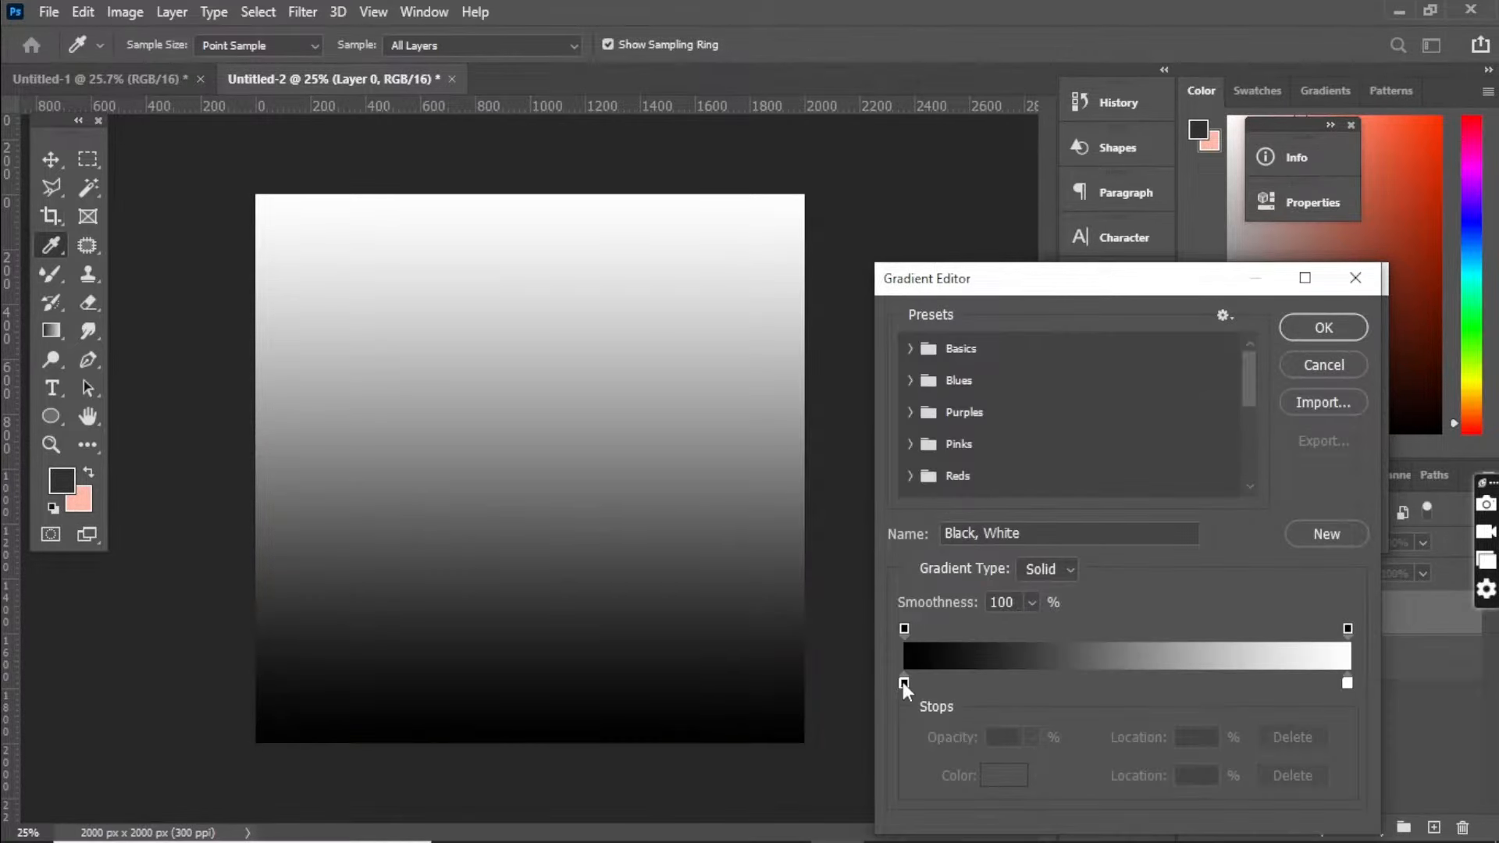
left_click(903, 683)
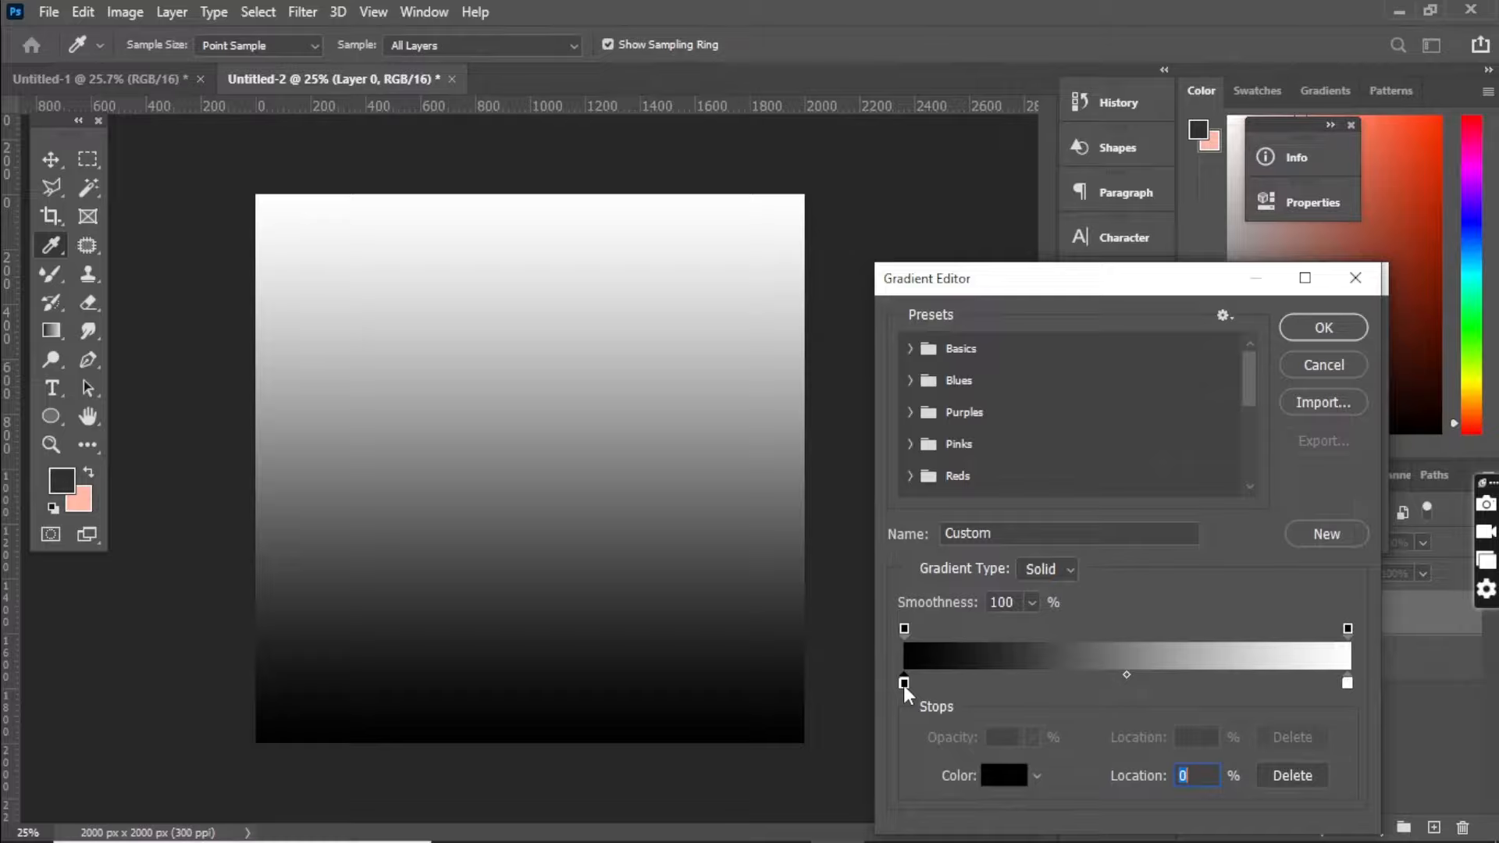
double_click(904, 682)
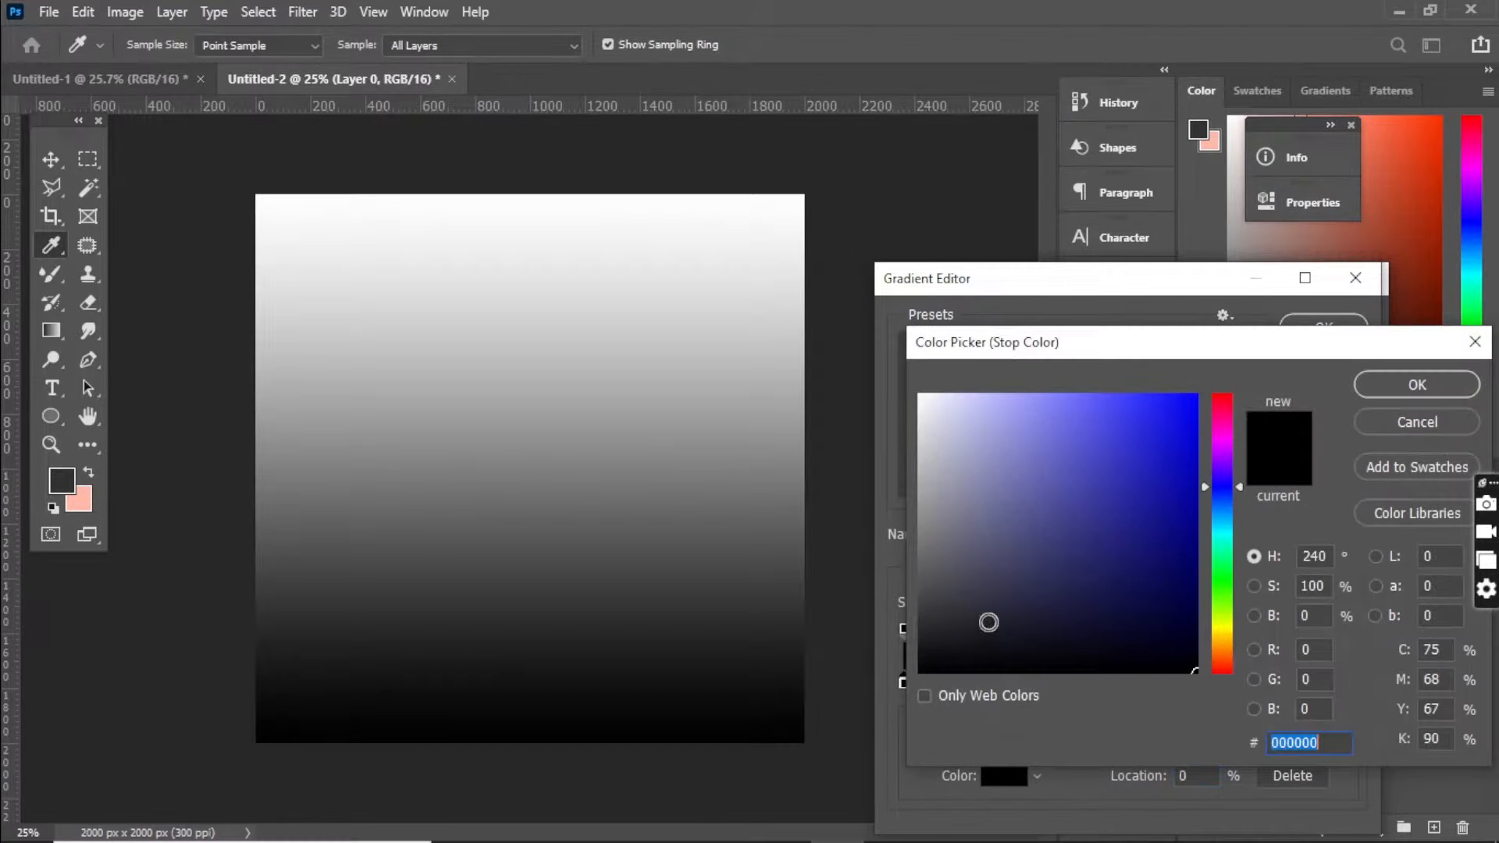
left_click(1227, 514)
left_click(1170, 554)
left_click(1224, 534)
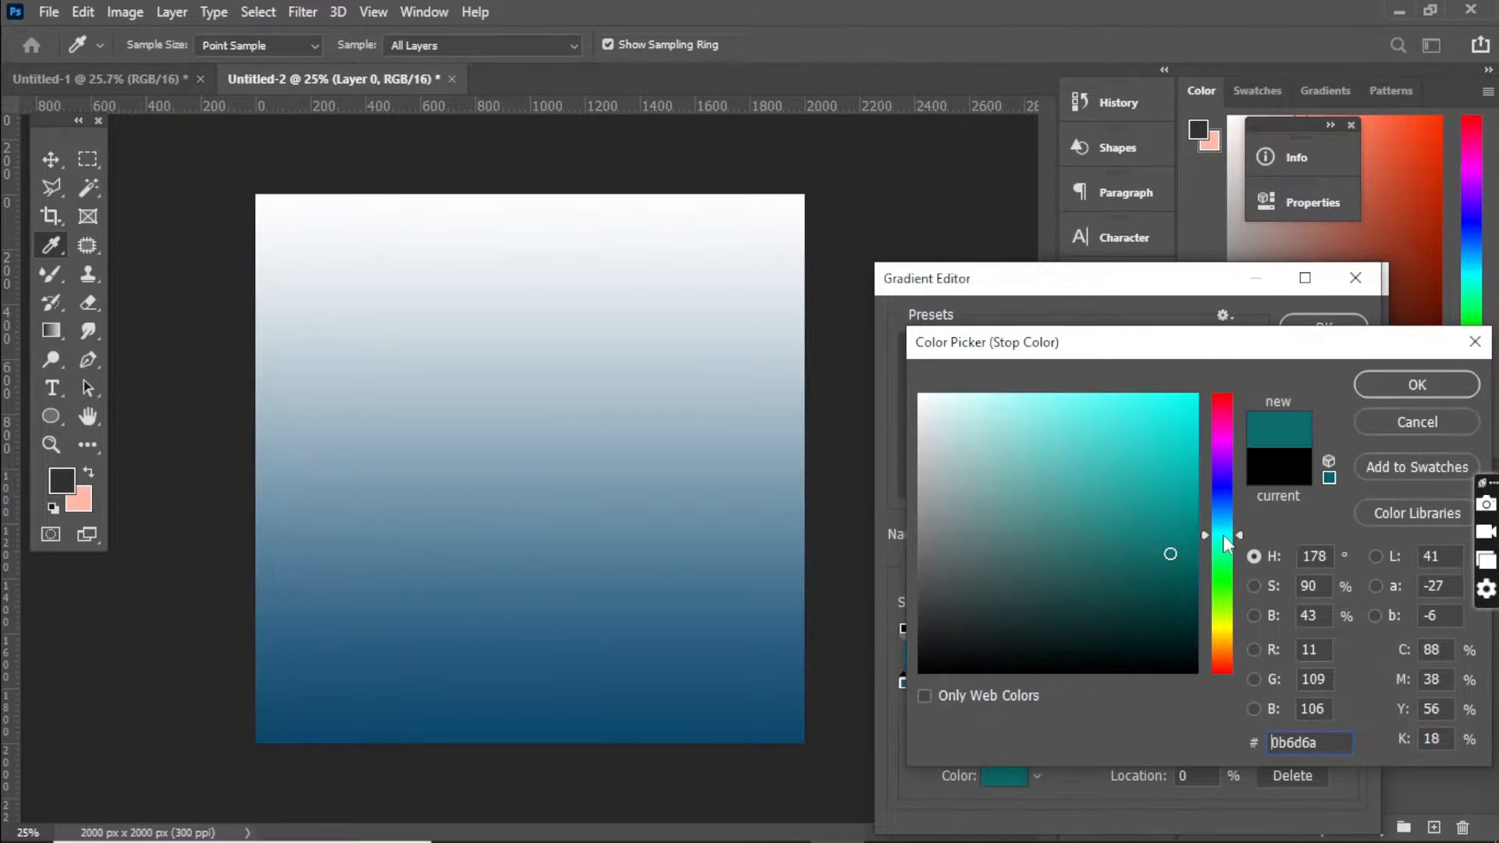
left_click(1182, 574)
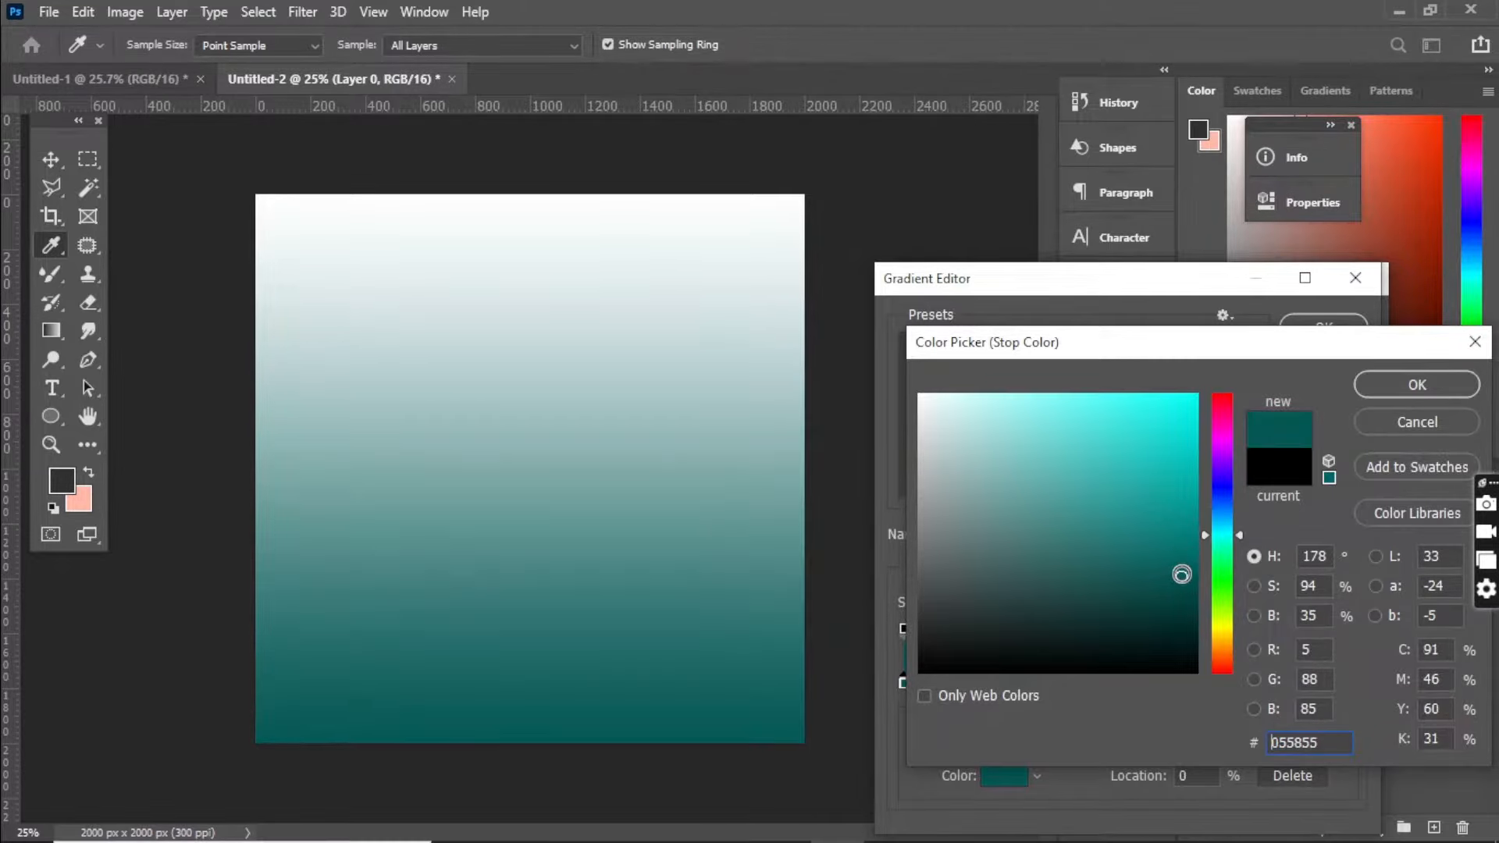
mouse_move(1182, 604)
left_mouse_down()
mouse_move(1178, 623)
mouse_move(1183, 602)
left_mouse_up()
left_click(1387, 382)
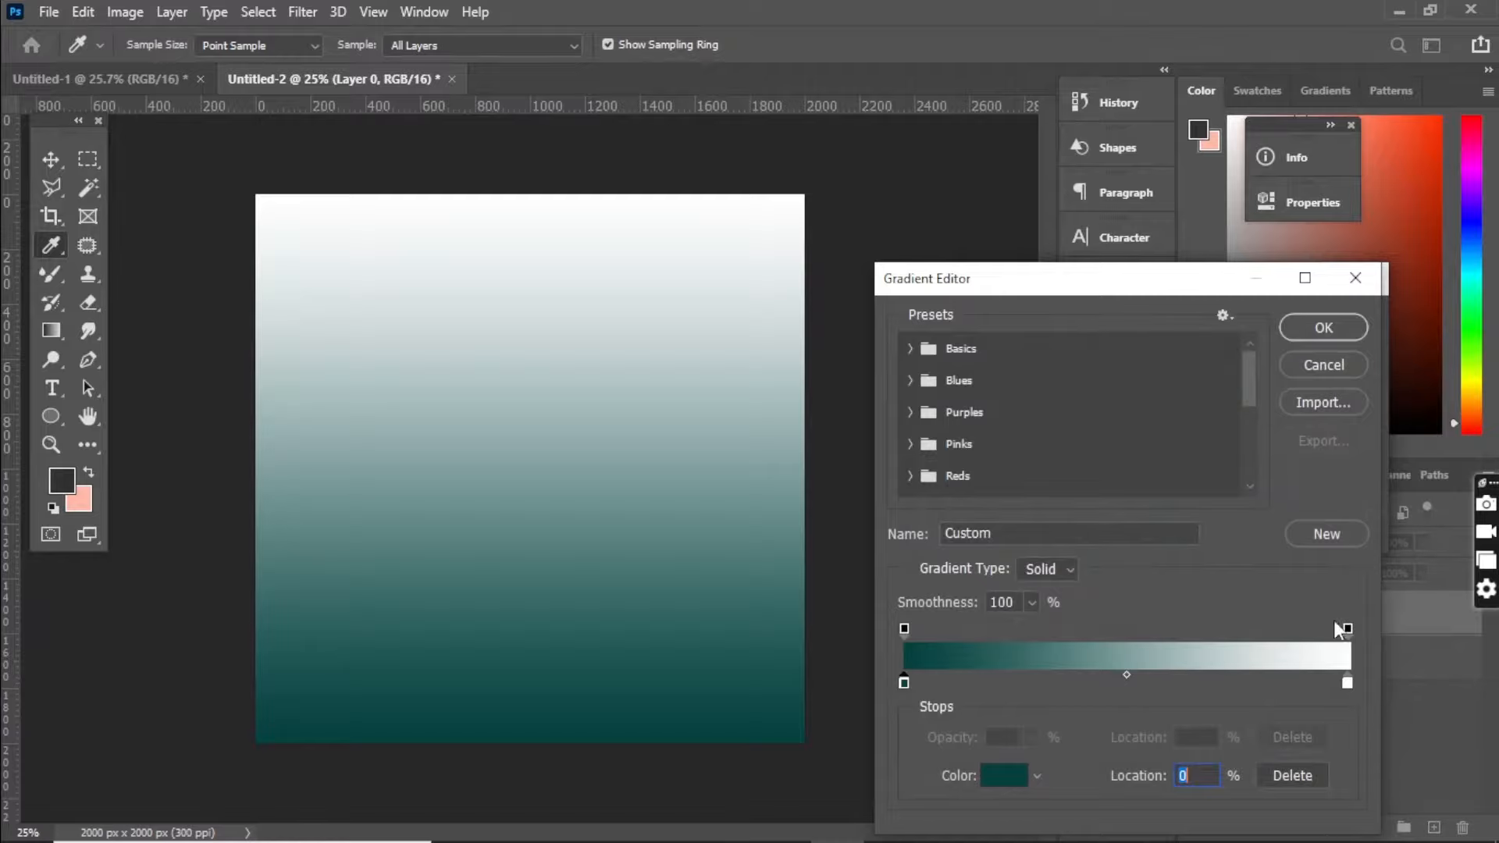
Step: Change the gradient's white color stop to green, then apply and lock the gradient fill layer
double_click(1346, 682)
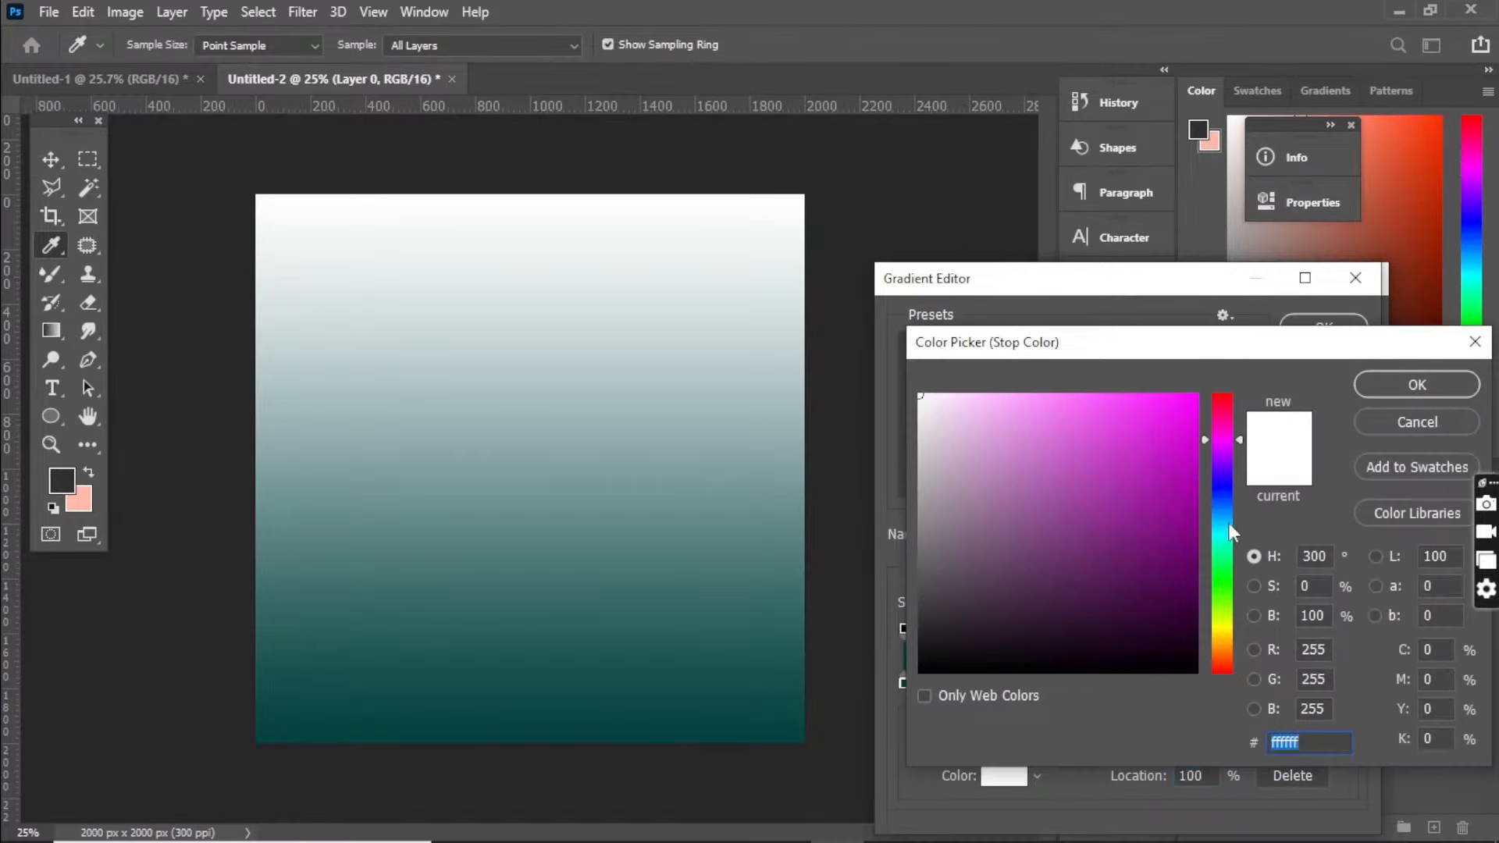
left_click(1222, 554)
key("ctrl+v")
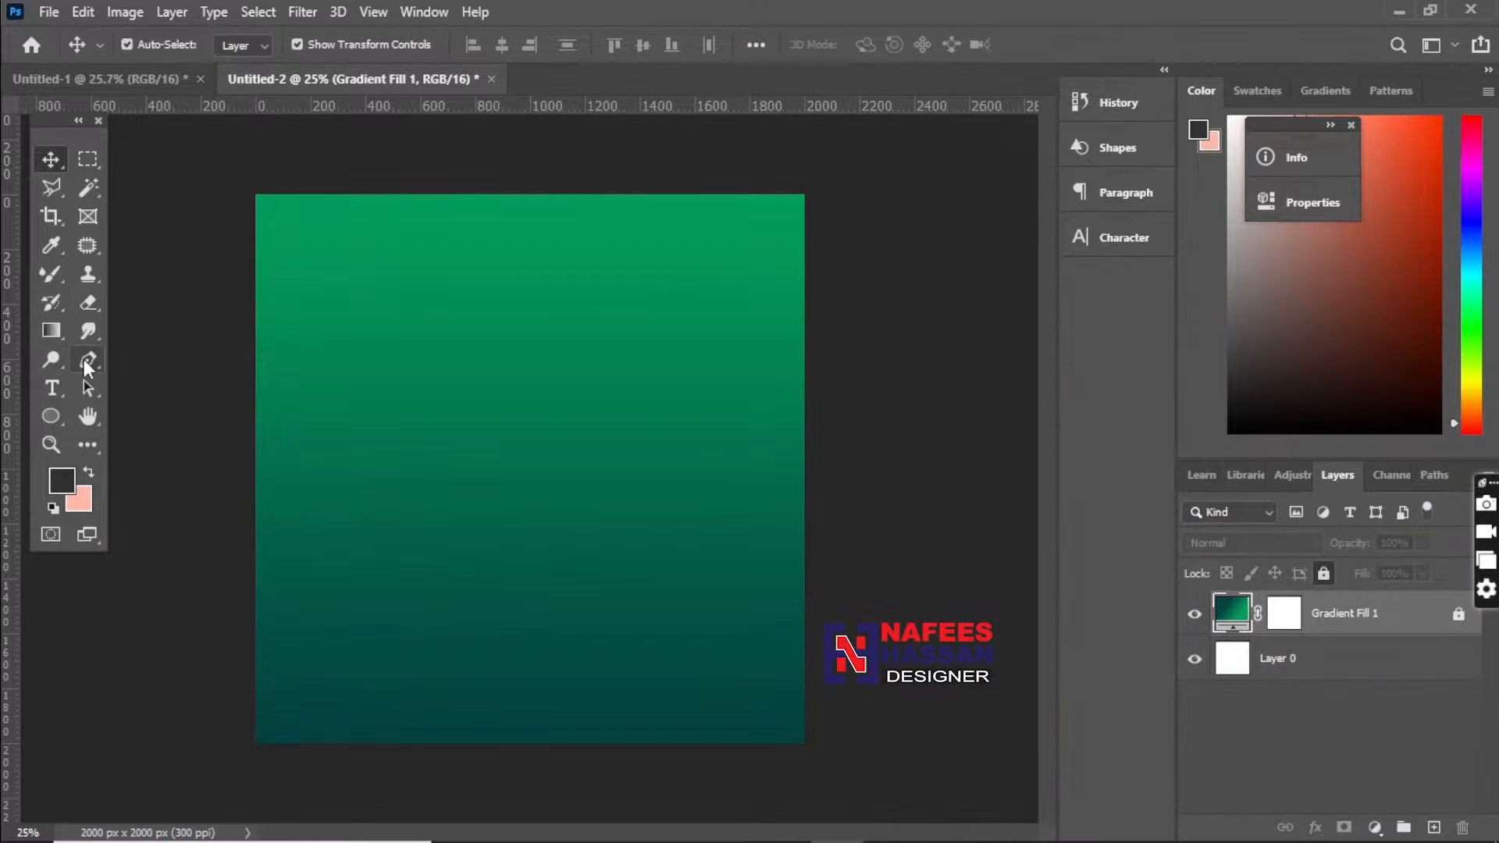
Step: Draw a closed wave shape with the Pen tool over the canvas's lower half, about 2764 px wide and 1288 px high
left_click(86, 363)
left_click(199, 468)
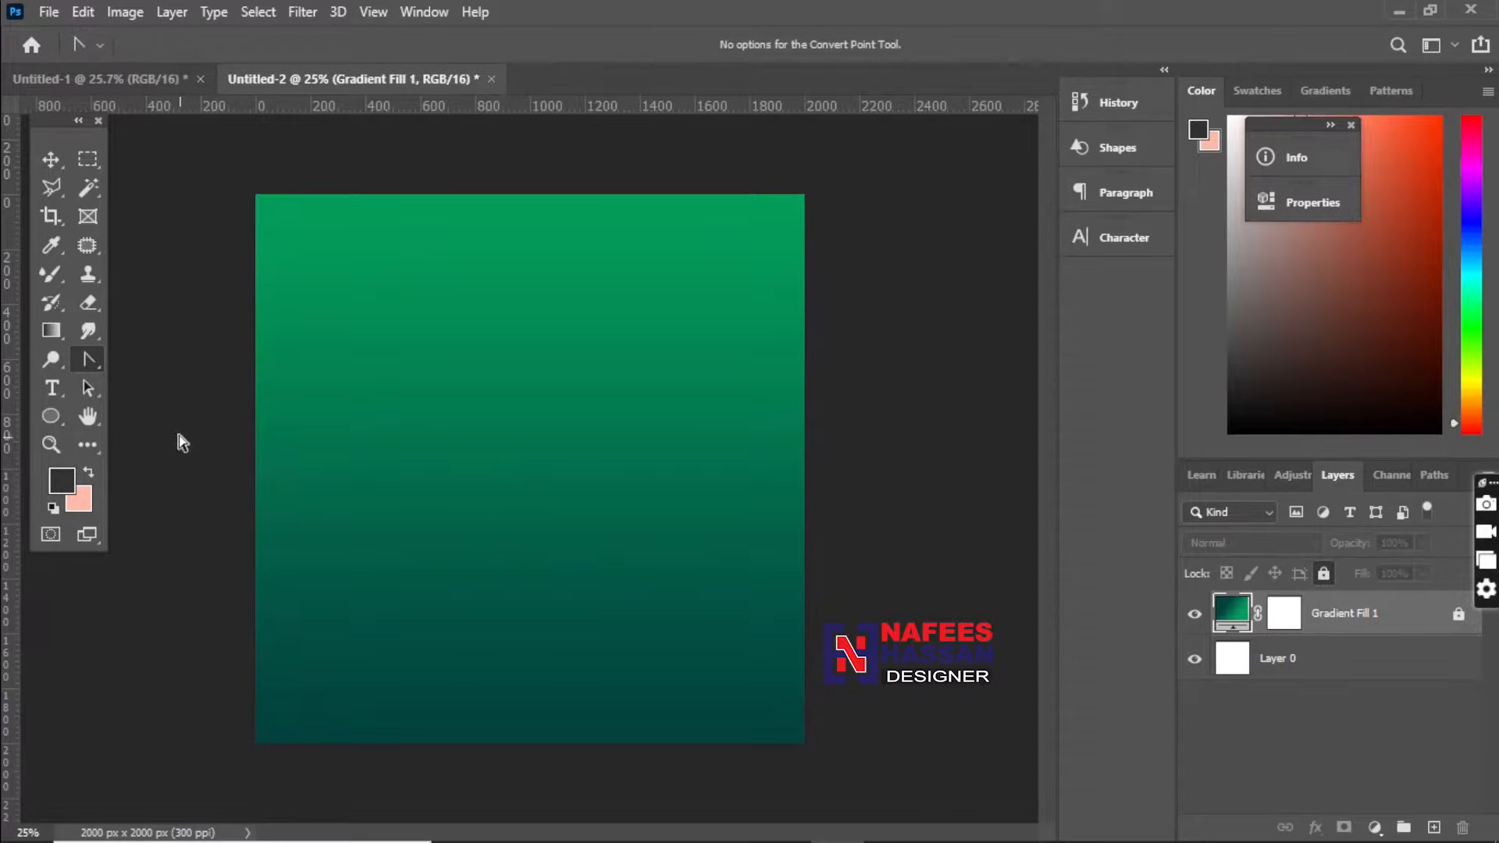
right_click(81, 364)
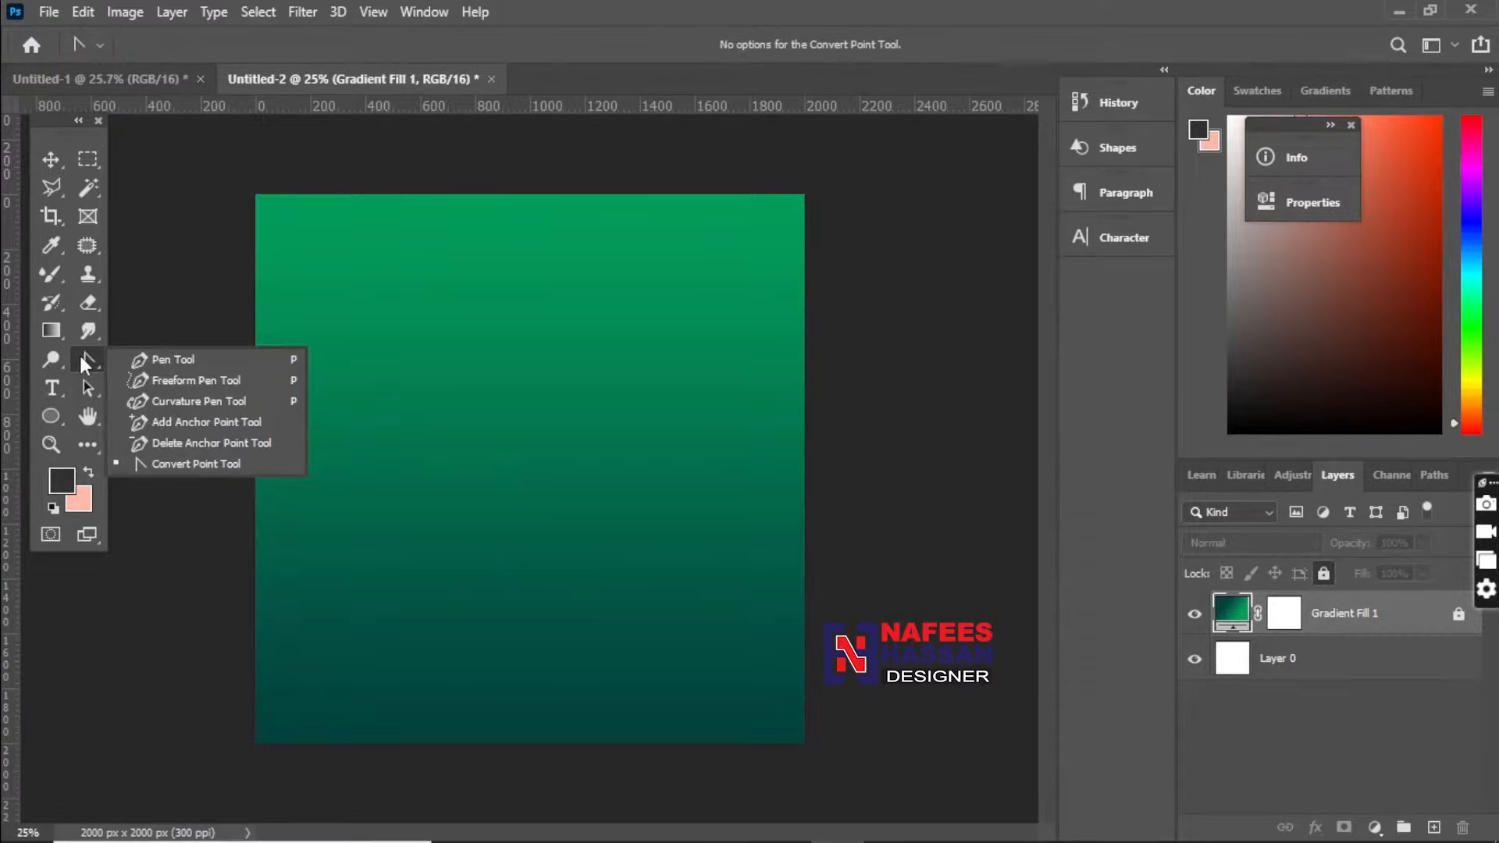
left_click(131, 359)
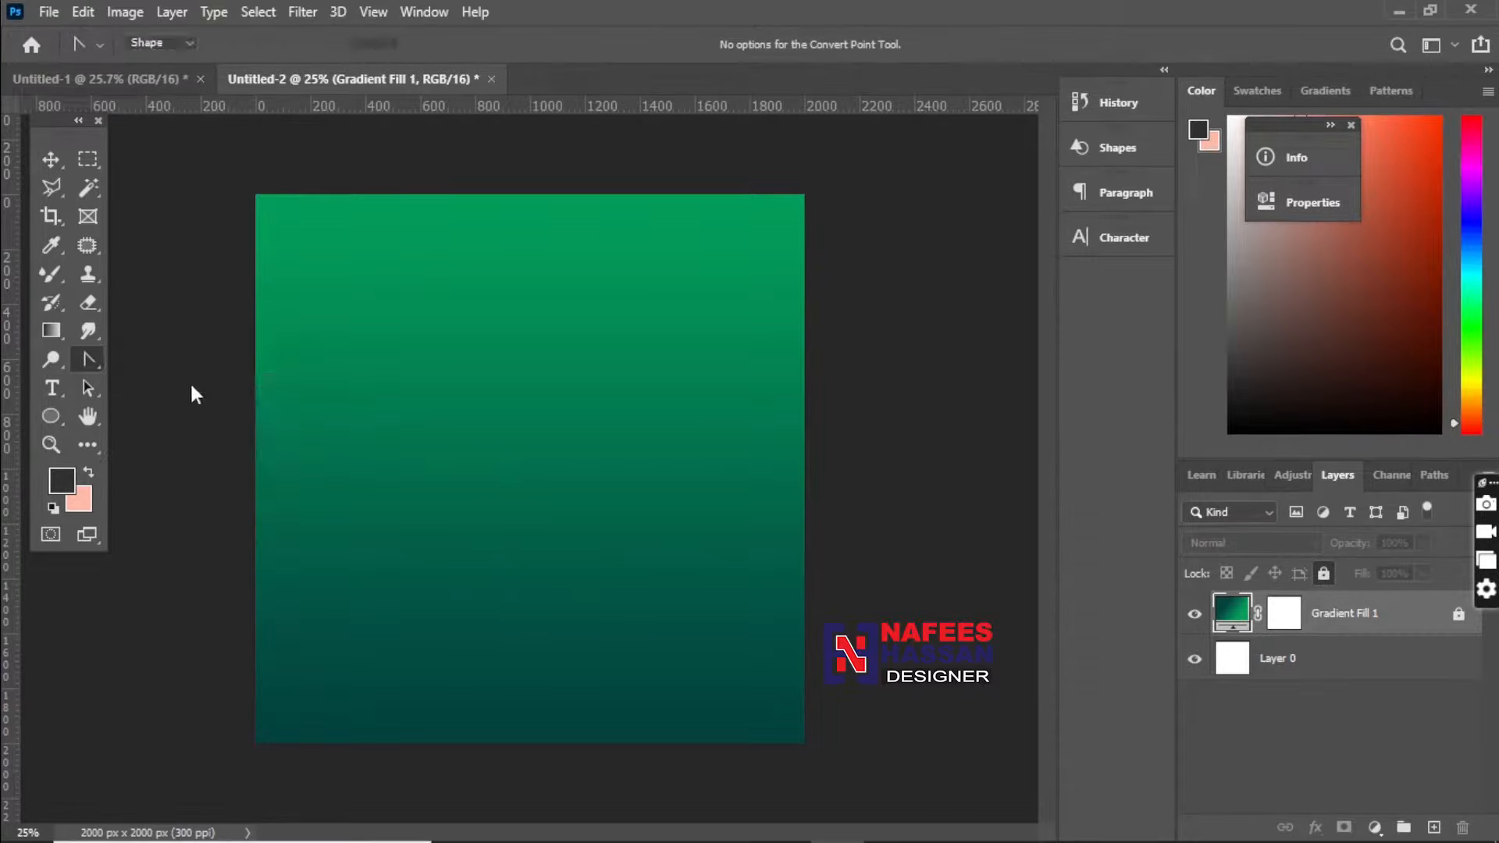
left_click(237, 522)
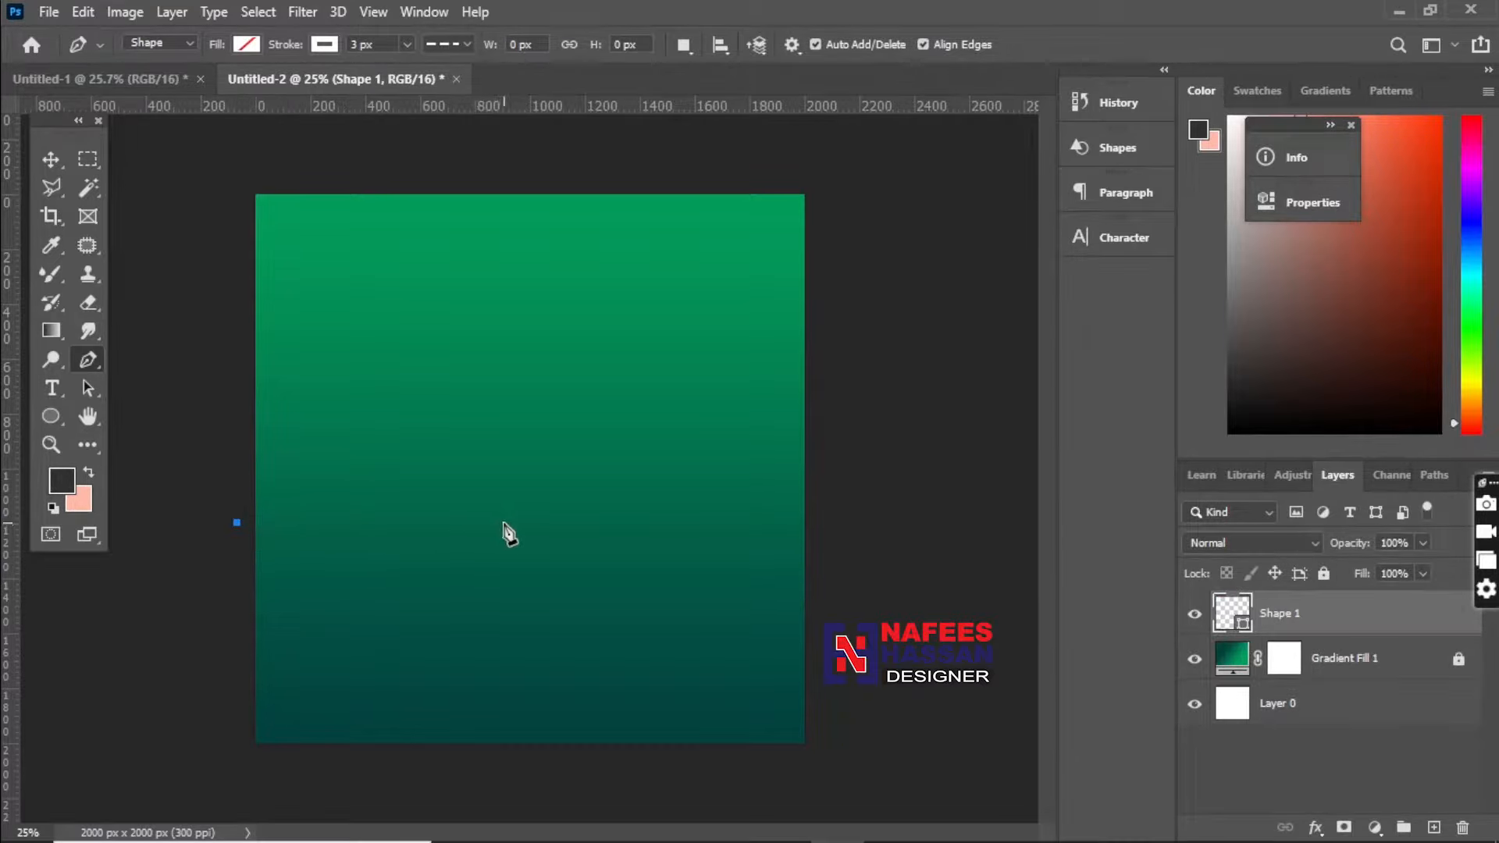
left_click_drag(507, 484, 641, 584)
left_click_drag(849, 470, 894, 380)
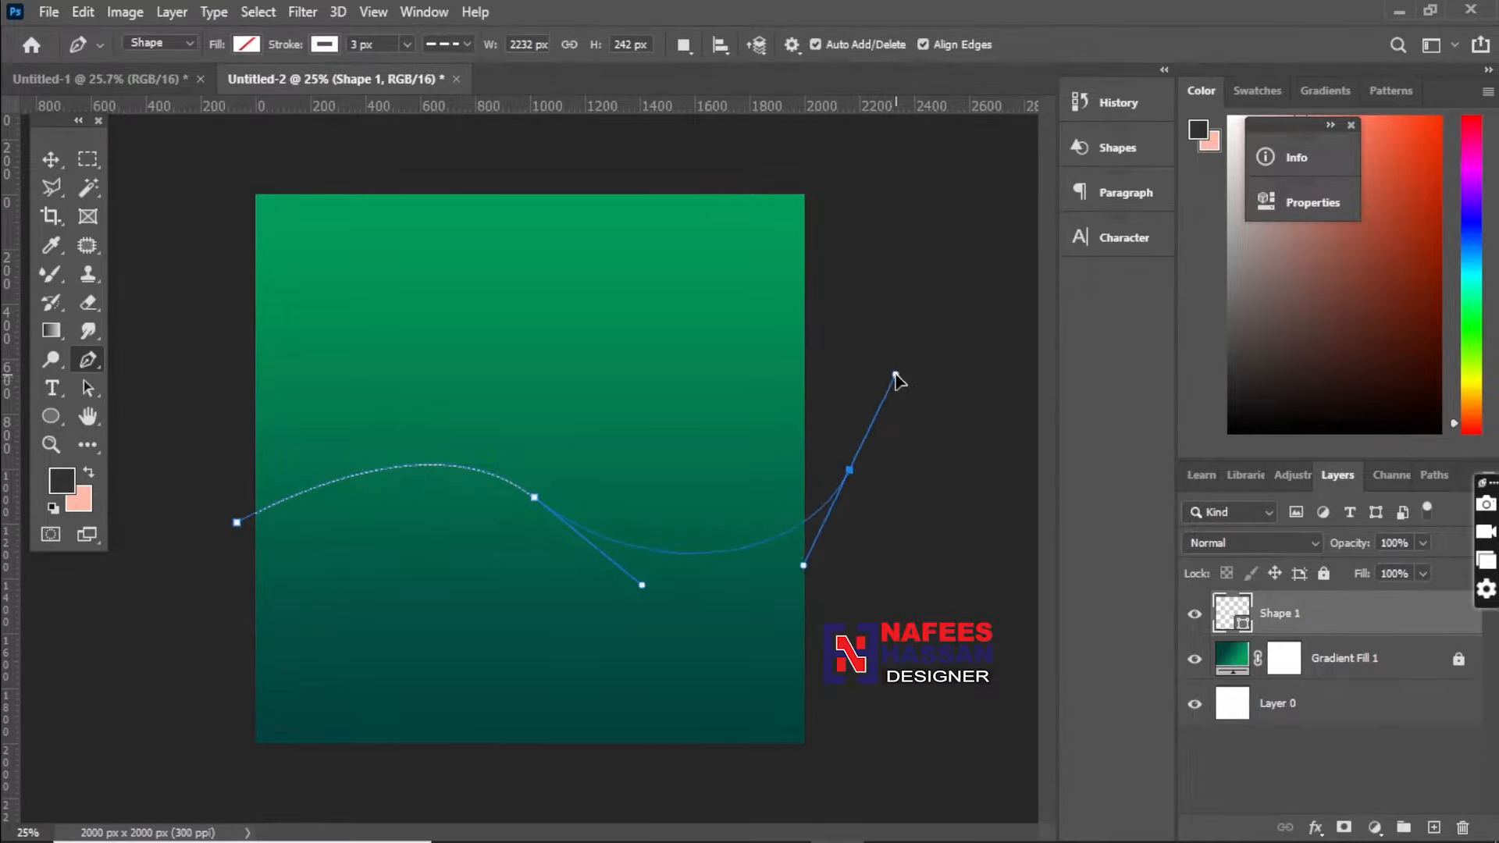
left_click(947, 621)
left_click(798, 797)
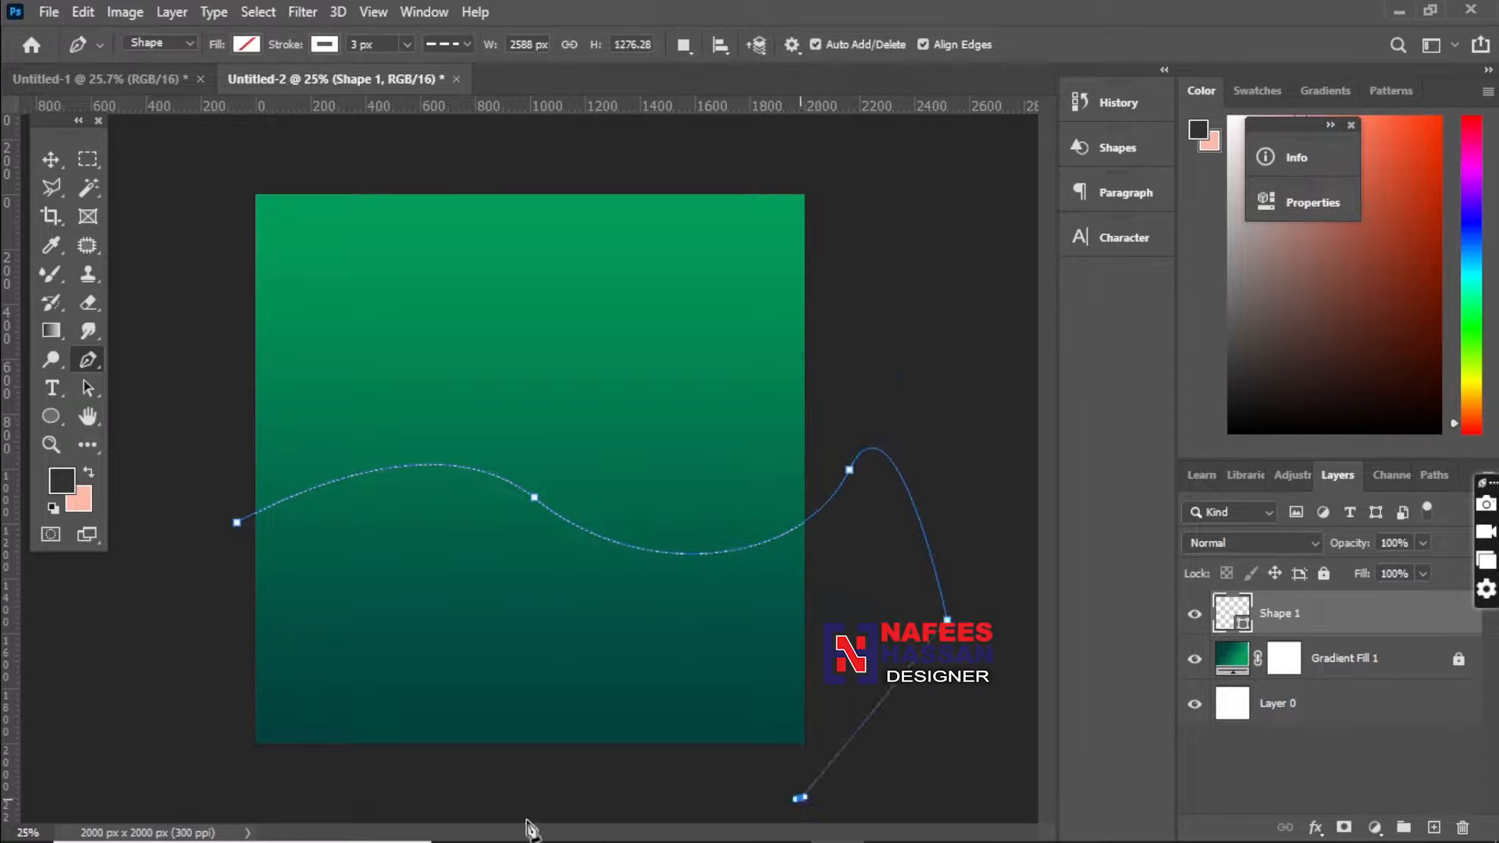
left_click(275, 801)
left_click(188, 789)
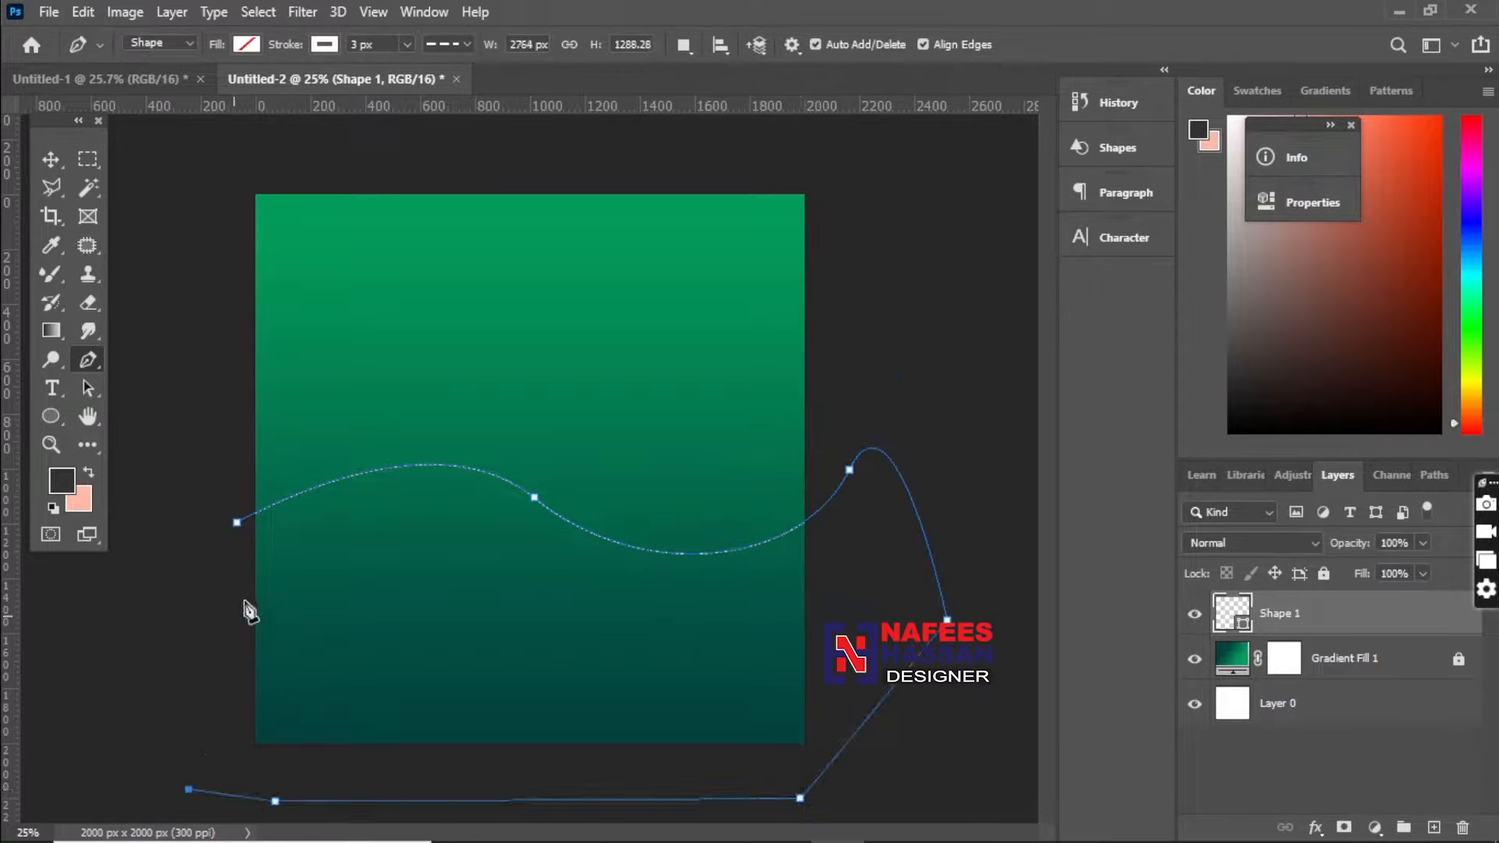
left_click(237, 524)
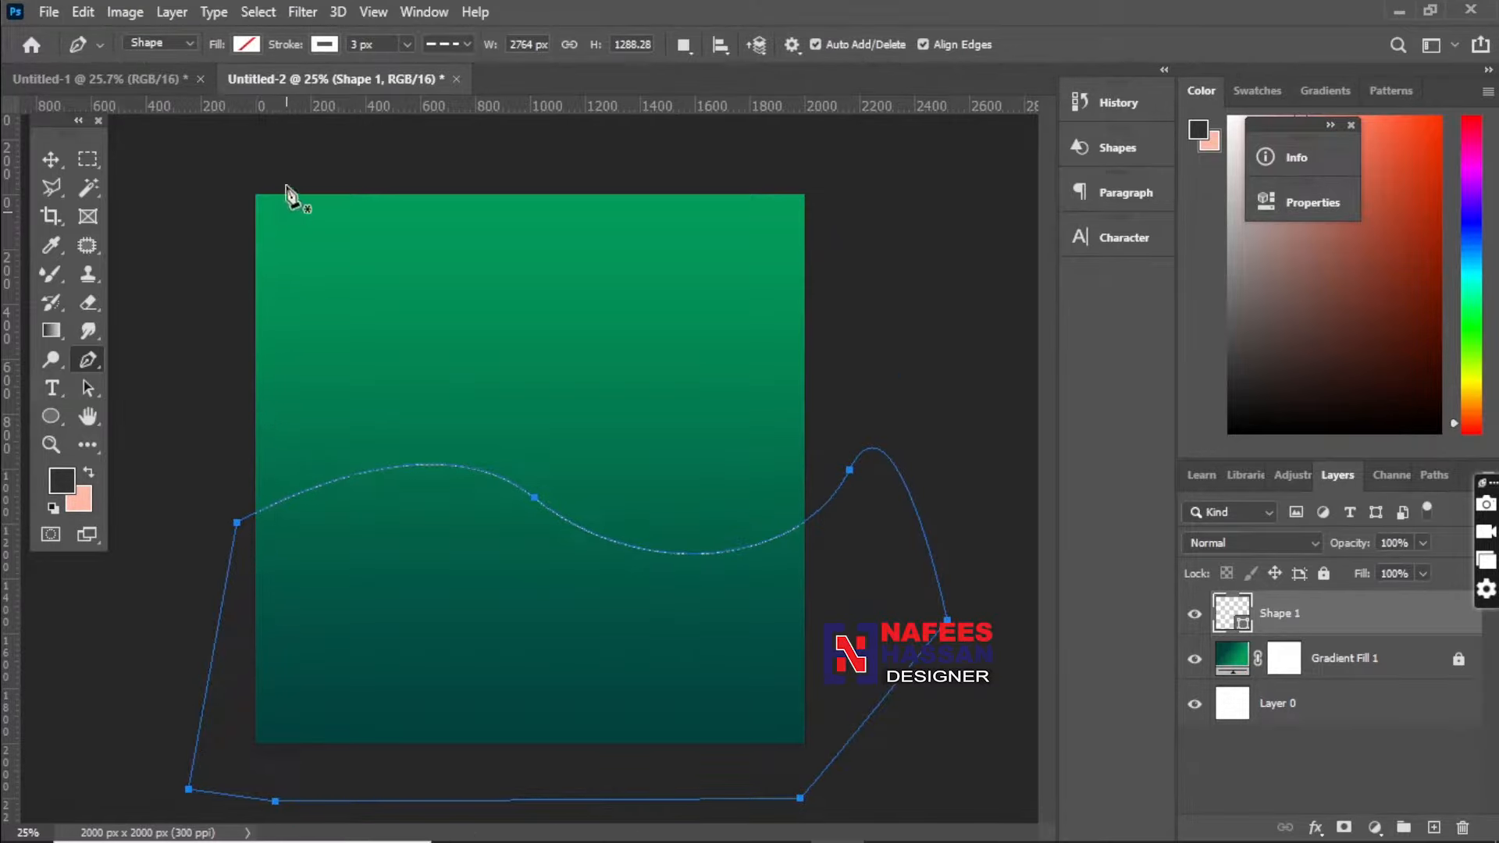
Step: Fill the wave shape with very dark green from the recent colors and remove its stroke
left_click(248, 45)
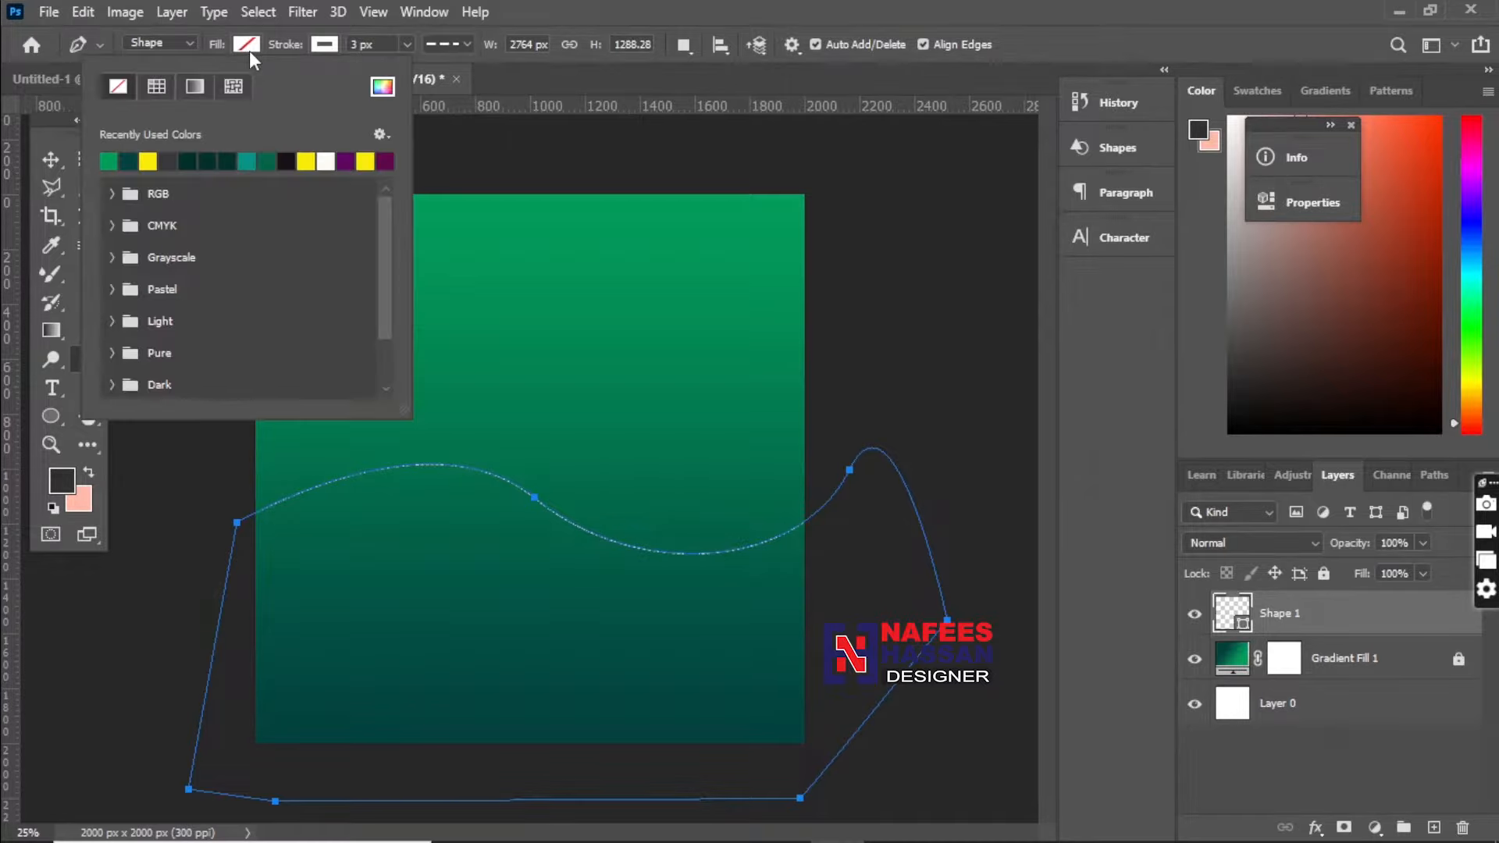
left_click(215, 156)
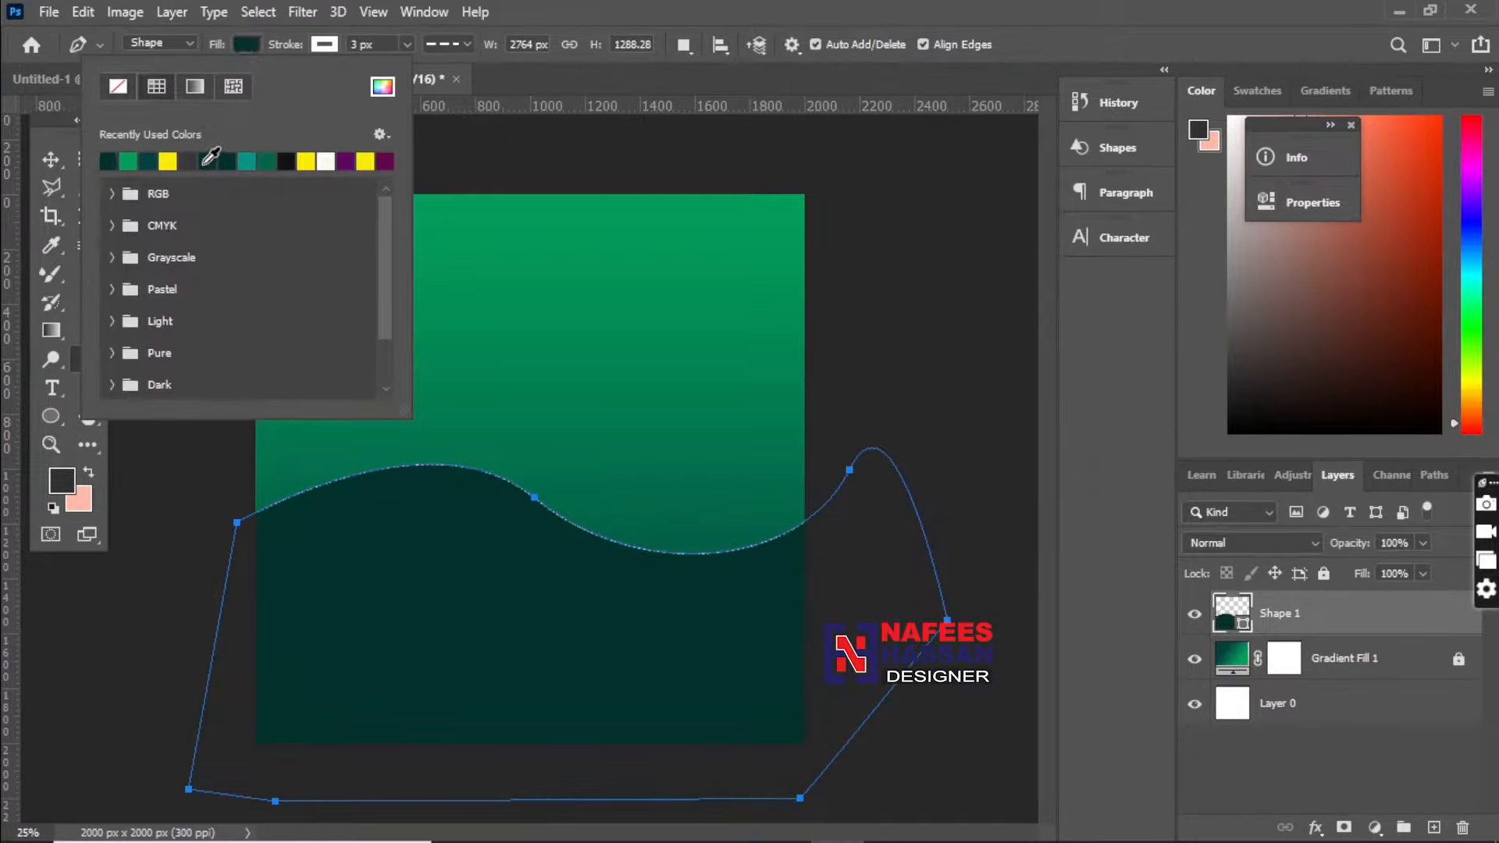
left_click(208, 161)
left_click(321, 46)
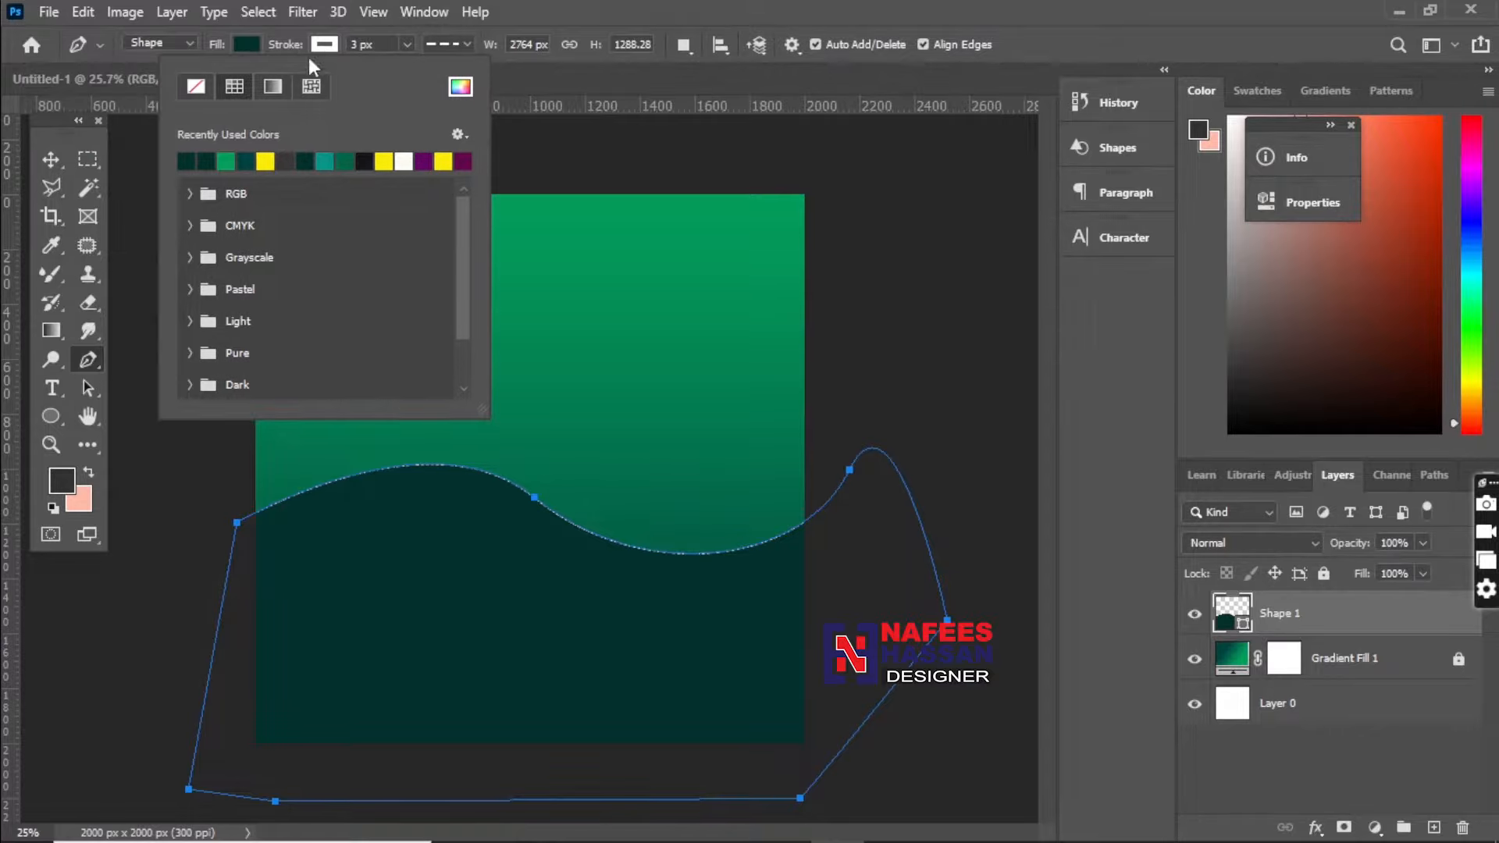
left_click(47, 154)
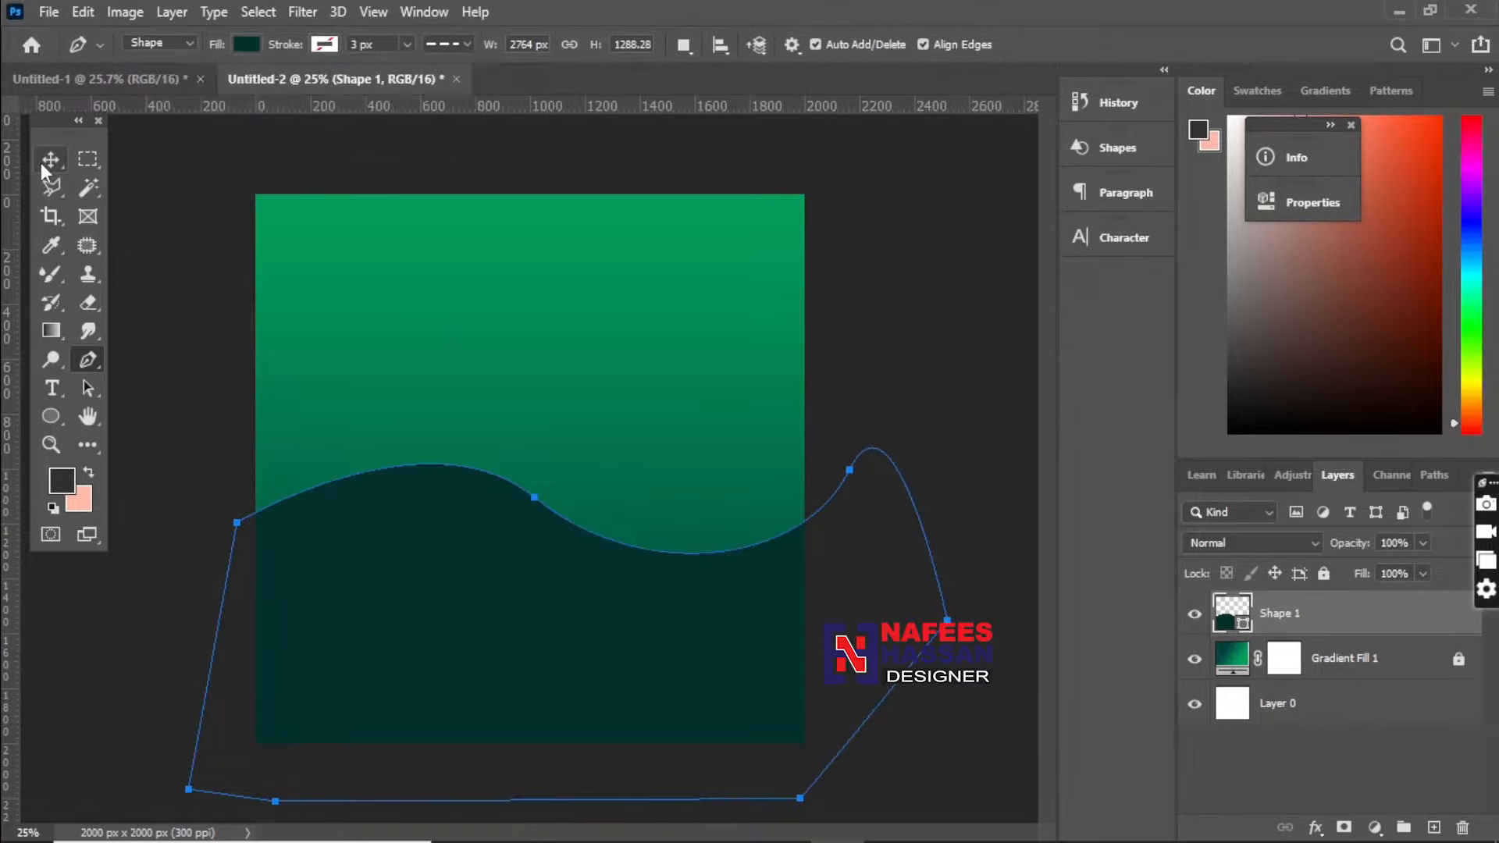
left_click(47, 160)
mouse_move(910, 393)
left_mouse_down()
mouse_move(924, 397)
mouse_move(848, 365)
left_mouse_up()
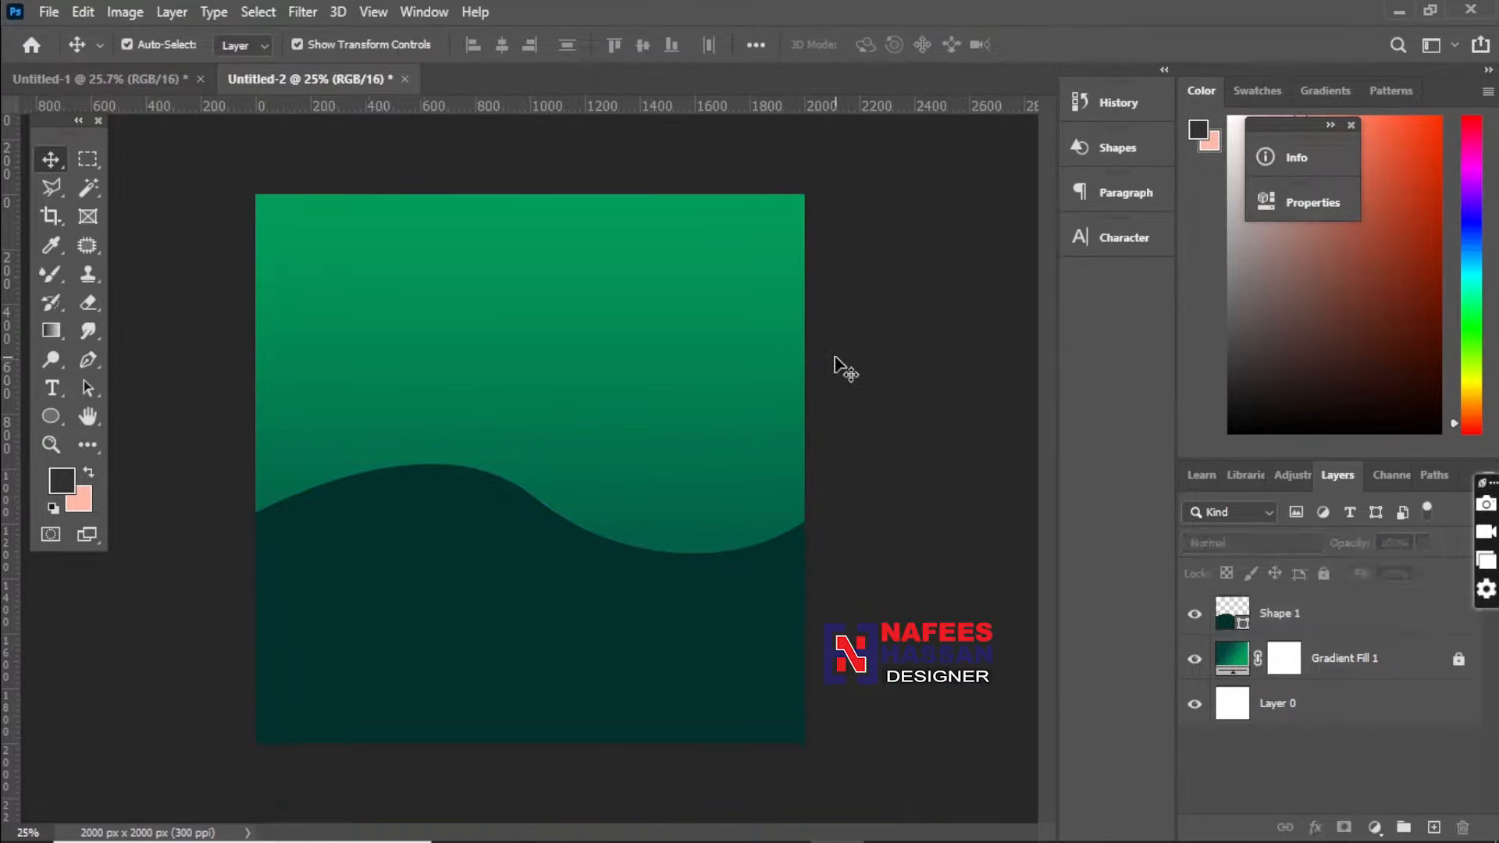
Step: Move the dark green wave shape slightly upward on the canvas
scroll(689, 362, "down", 1)
left_click_drag(632, 549, 630, 559)
left_click(707, 451)
scroll(595, 398, "up", 1)
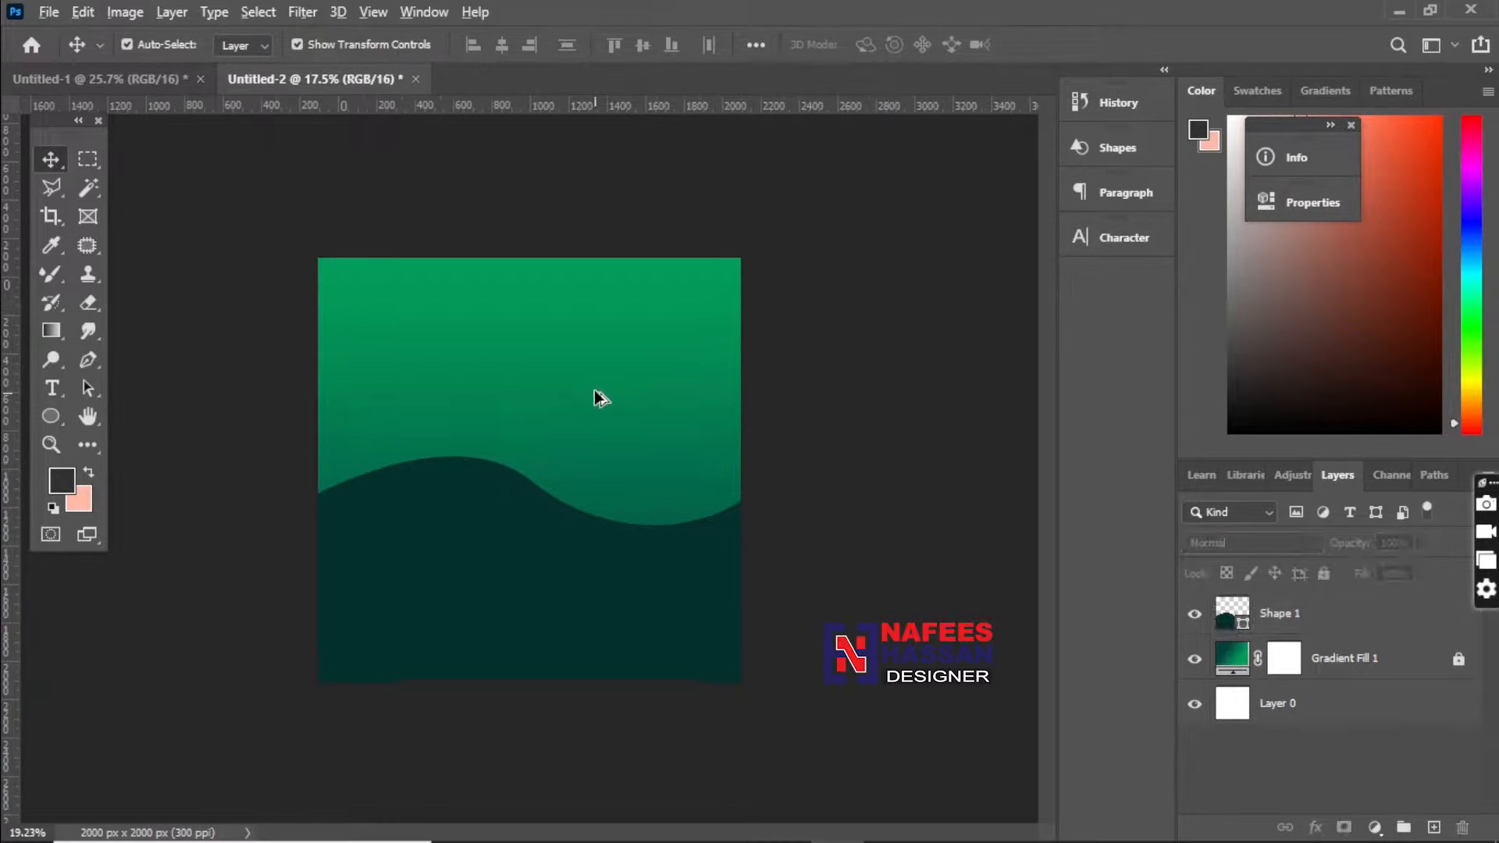
Step: Place the cut-out businessman image from the Downloads folder as an embedded object
left_click(41, 14)
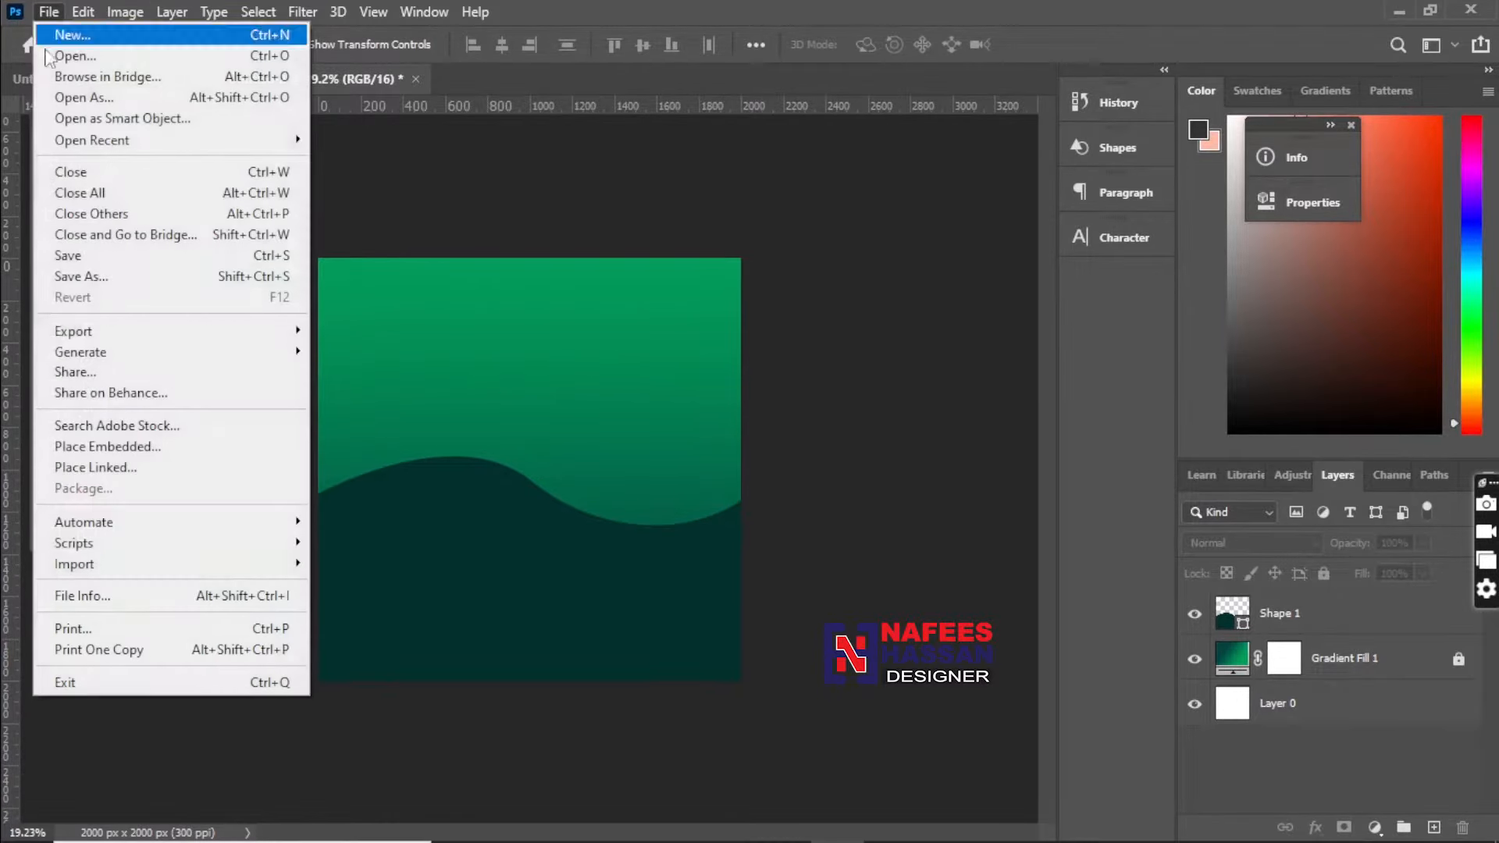
left_click(132, 447)
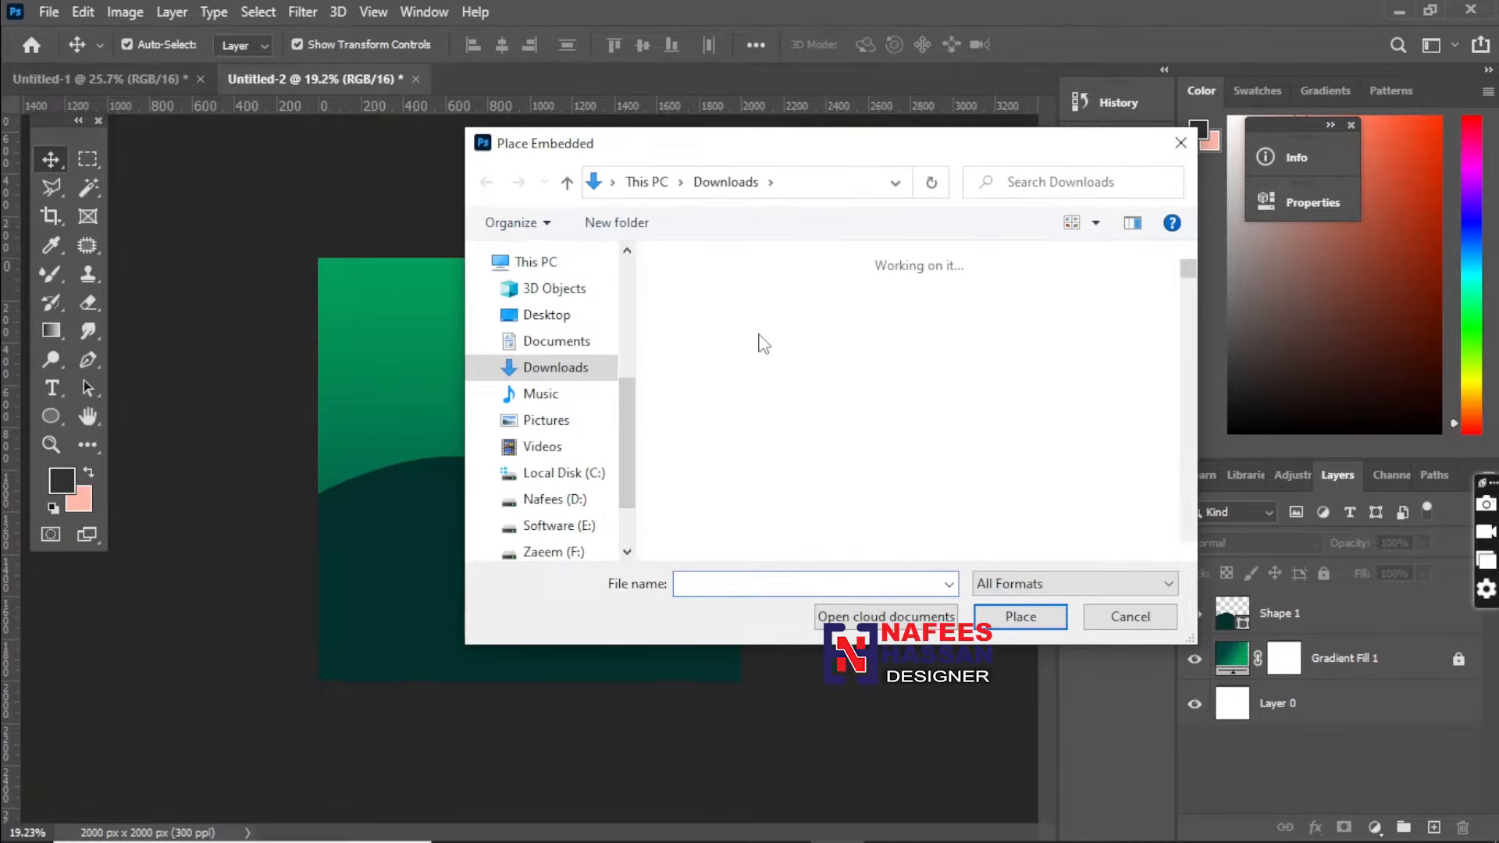
left_click(908, 395)
left_click(1015, 616)
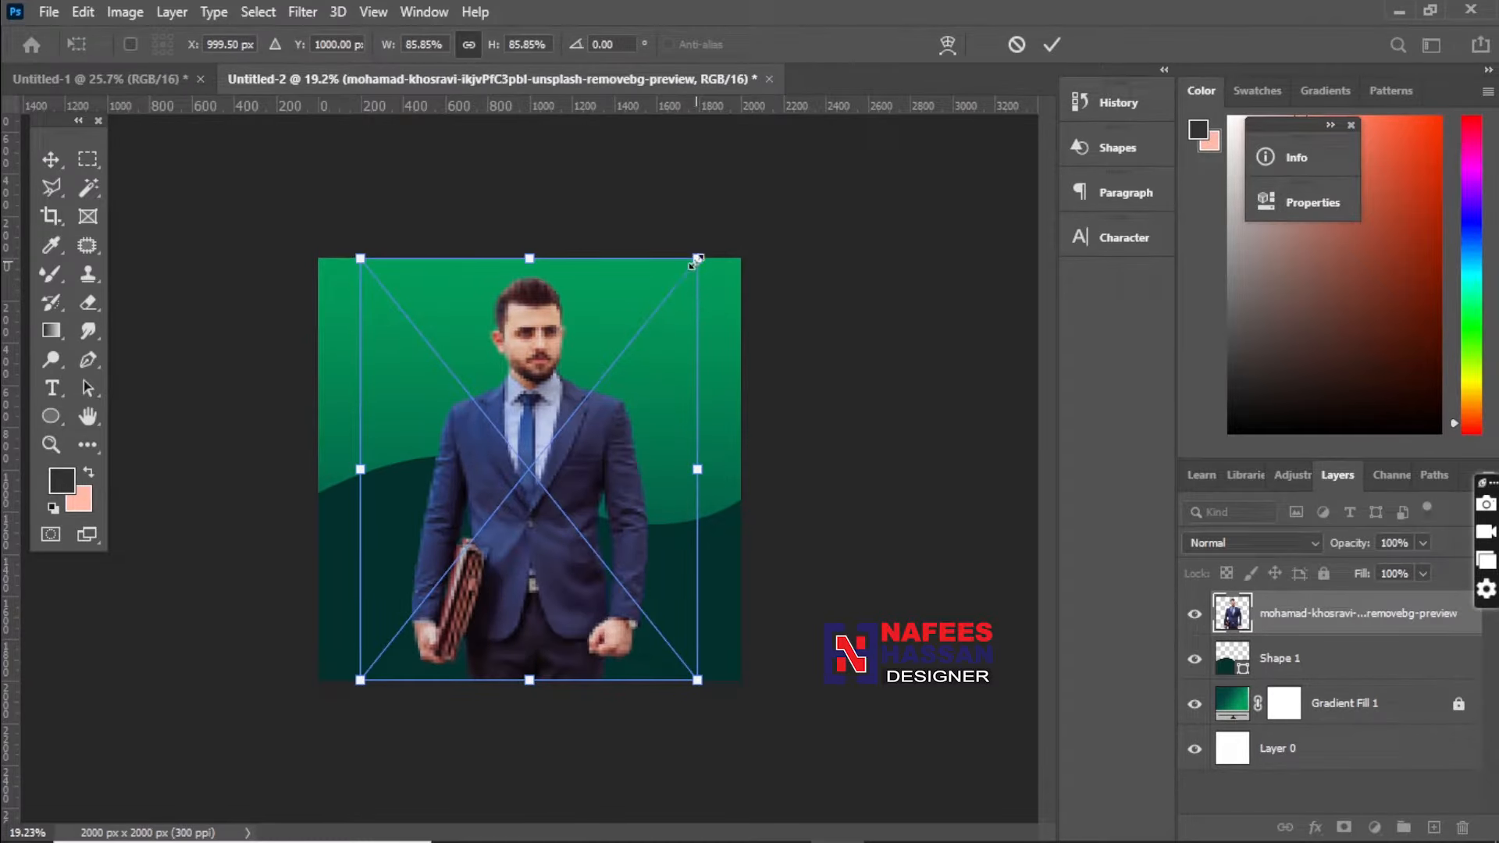
Step: Scale the businessman image to about 63% and position it over the right part of the canvas near the top
left_click_drag(697, 260, 666, 296)
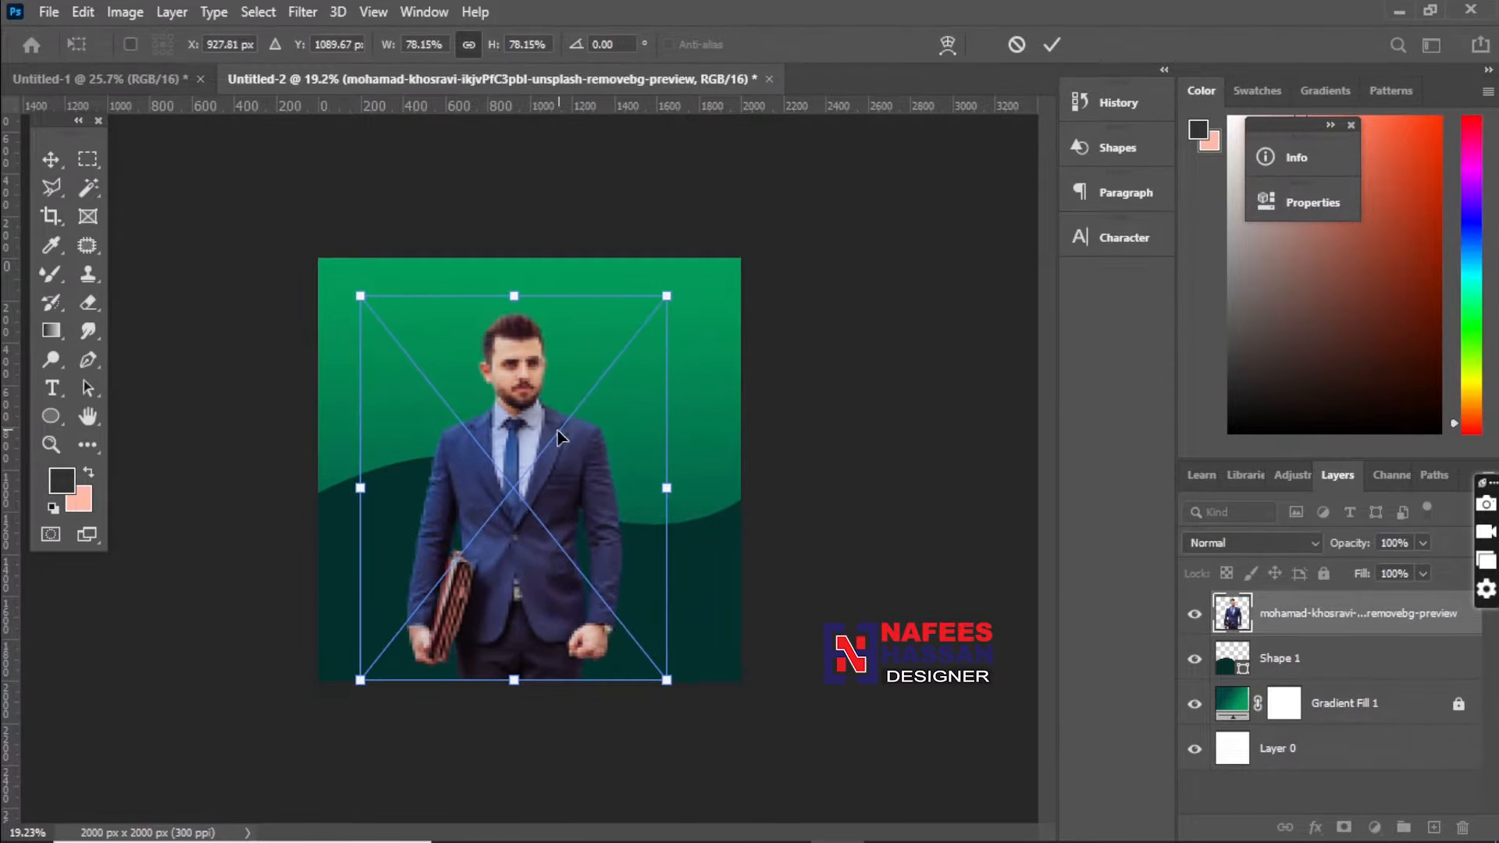
left_click_drag(557, 435, 668, 393)
left_click_drag(773, 256, 717, 325)
left_click_drag(624, 416, 657, 361)
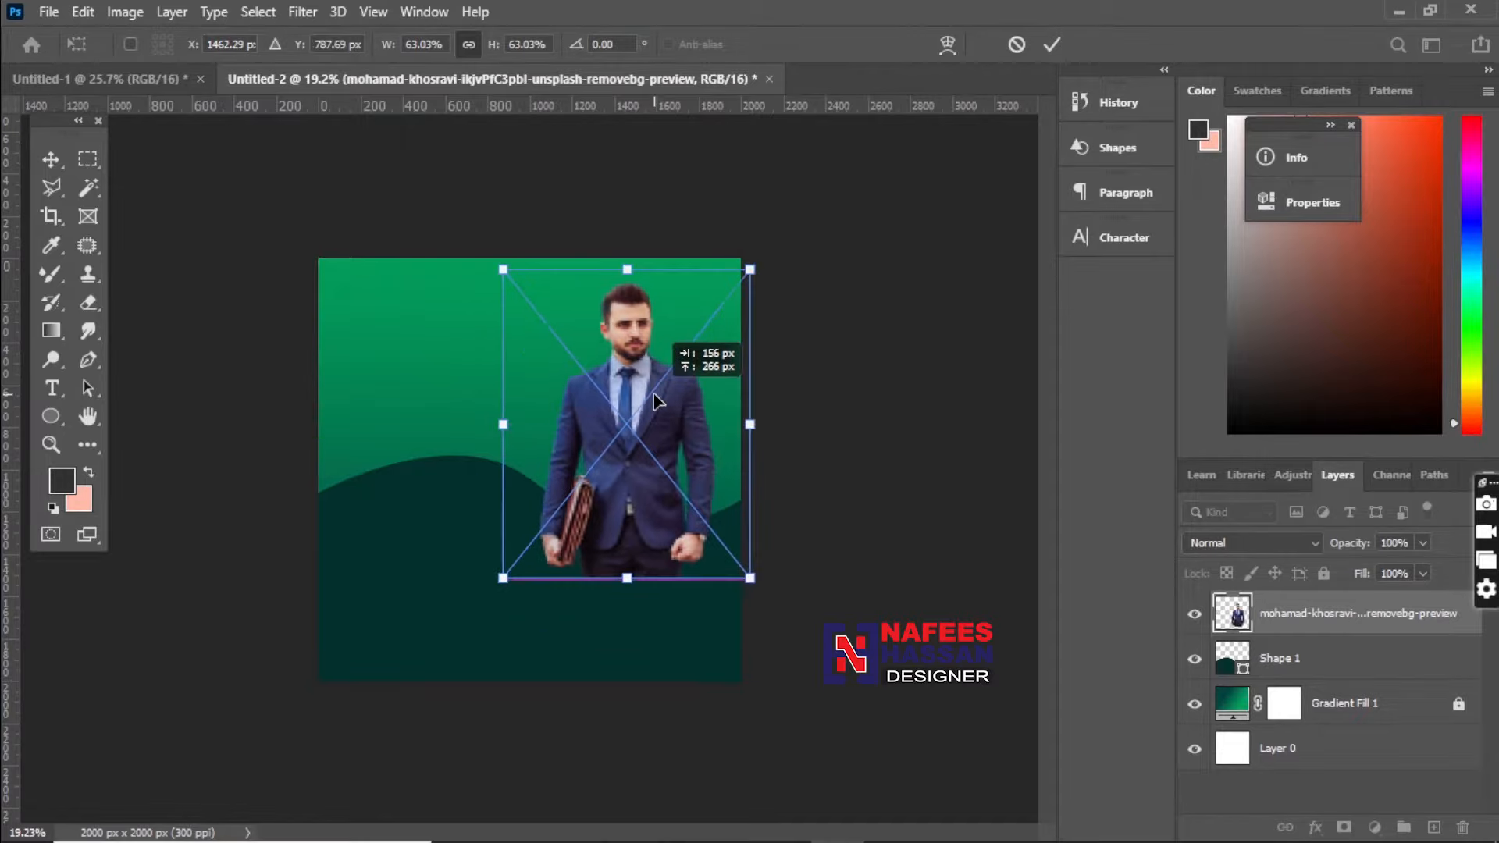
left_click(1052, 44)
Step: Move the businessman layer below the wave shape's layer and shift the image up to the canvas's top edge
left_click_drag(1269, 613, 1285, 677)
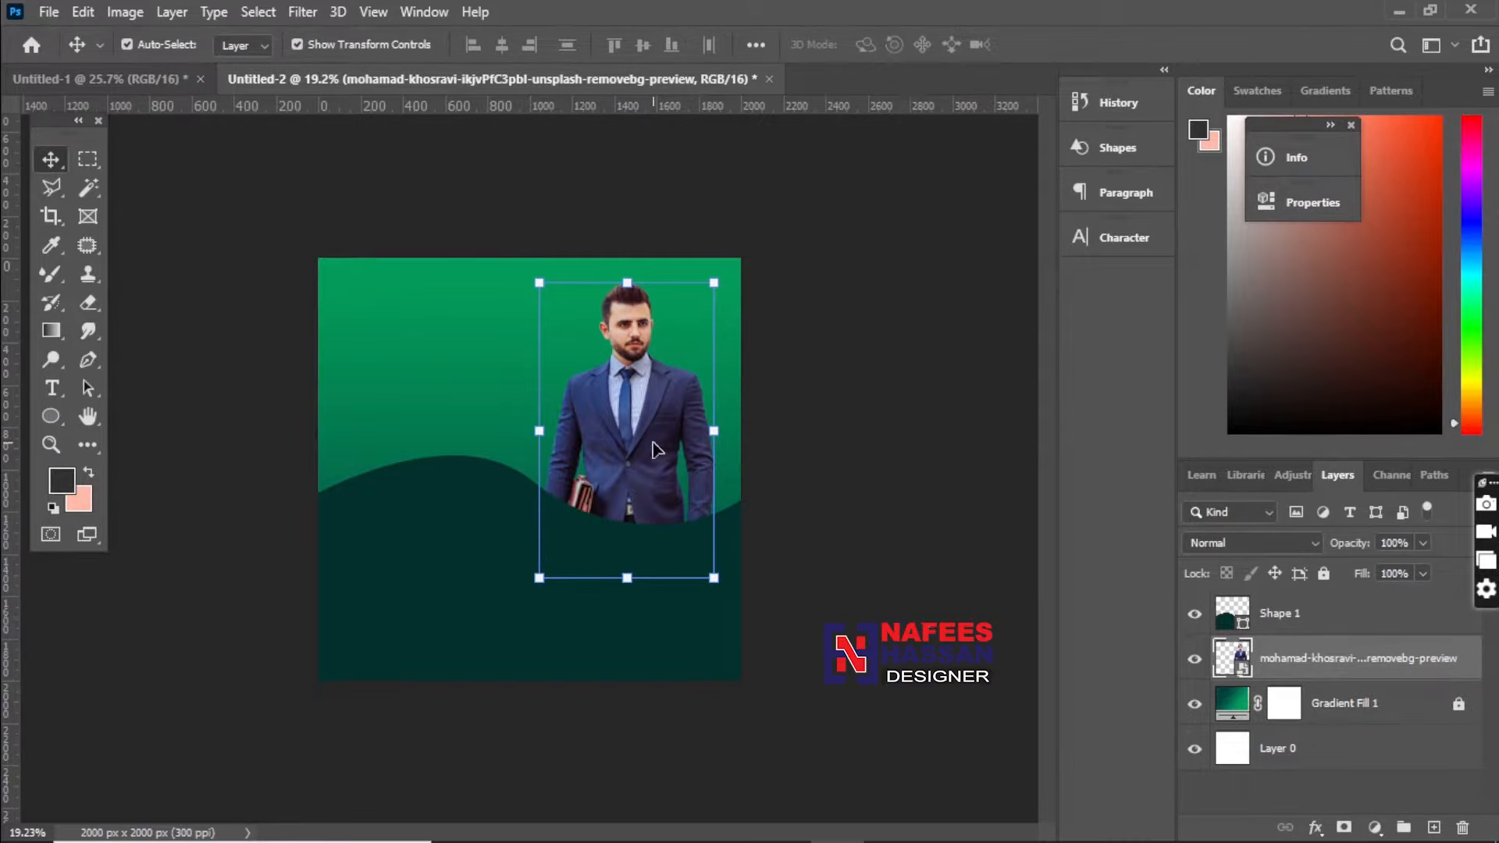
mouse_move(652, 442)
left_mouse_down()
mouse_move(667, 421)
mouse_move(657, 439)
left_mouse_up()
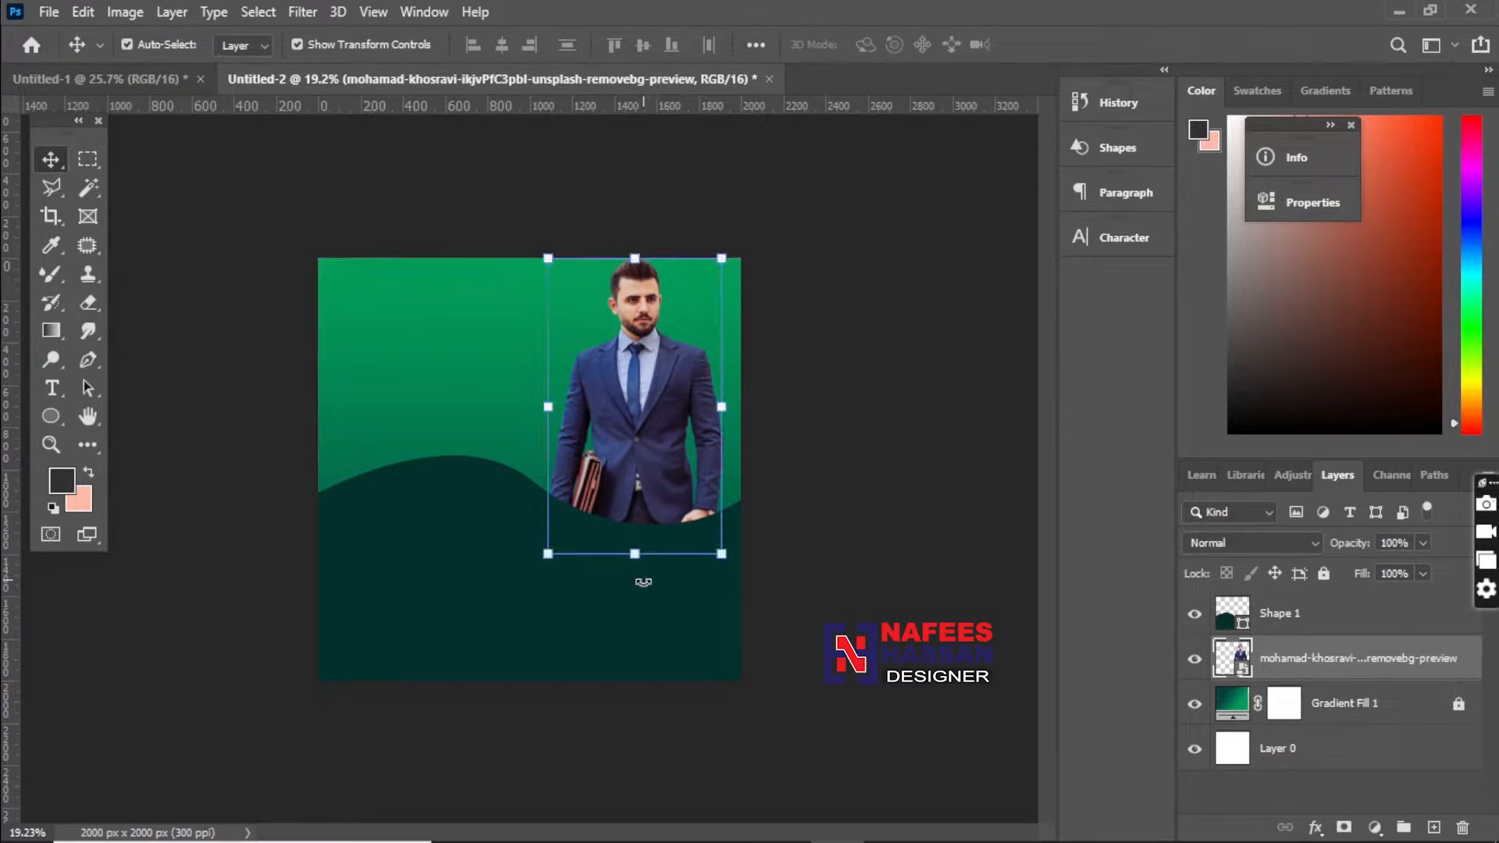
Step: Rotate the wave shape clockwise by about 6.89 degrees
left_click(730, 596)
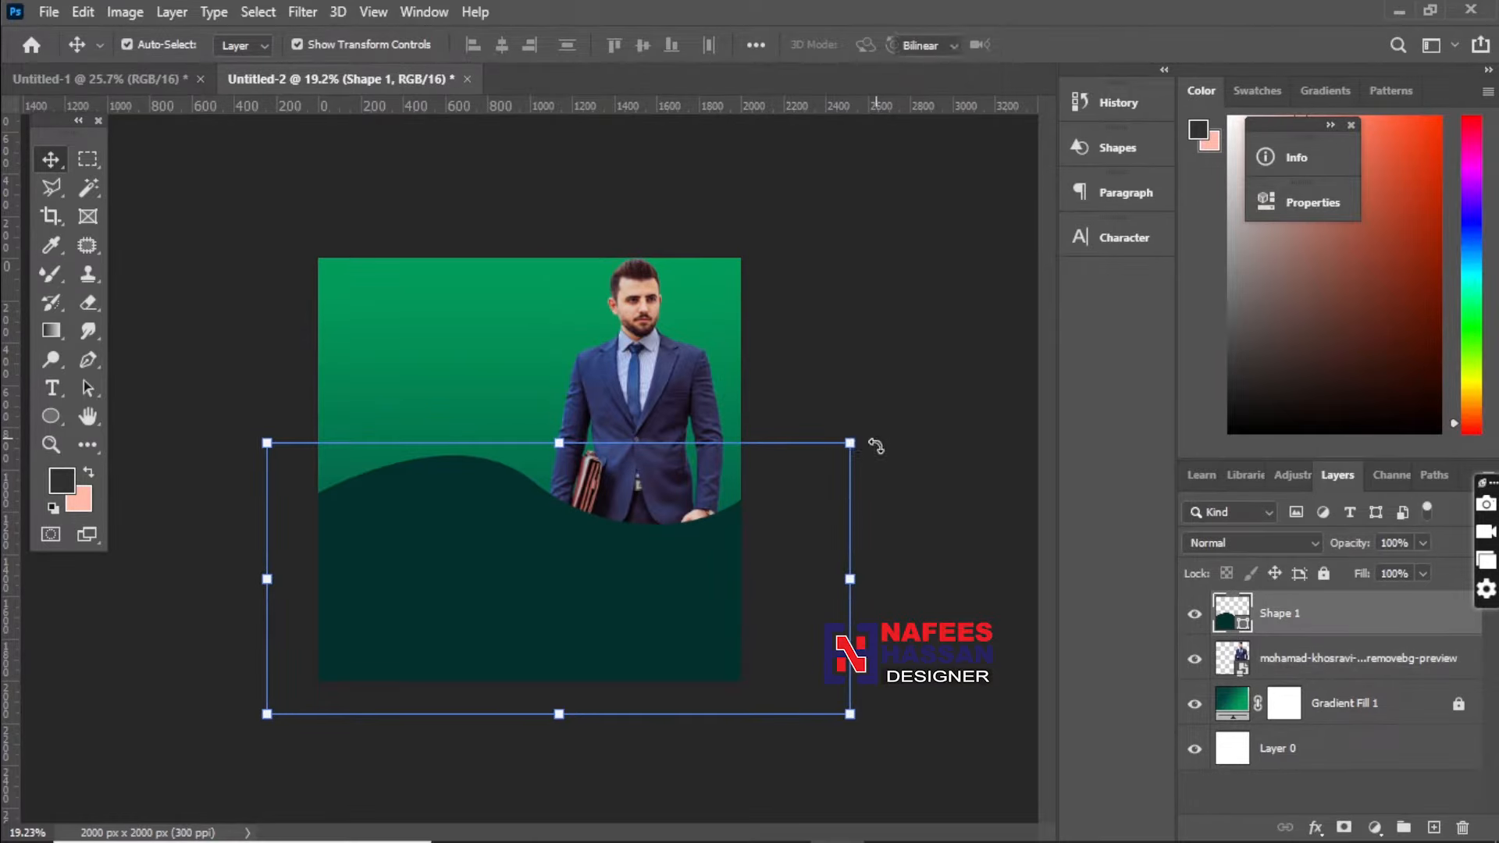
left_click_drag(874, 441, 889, 478)
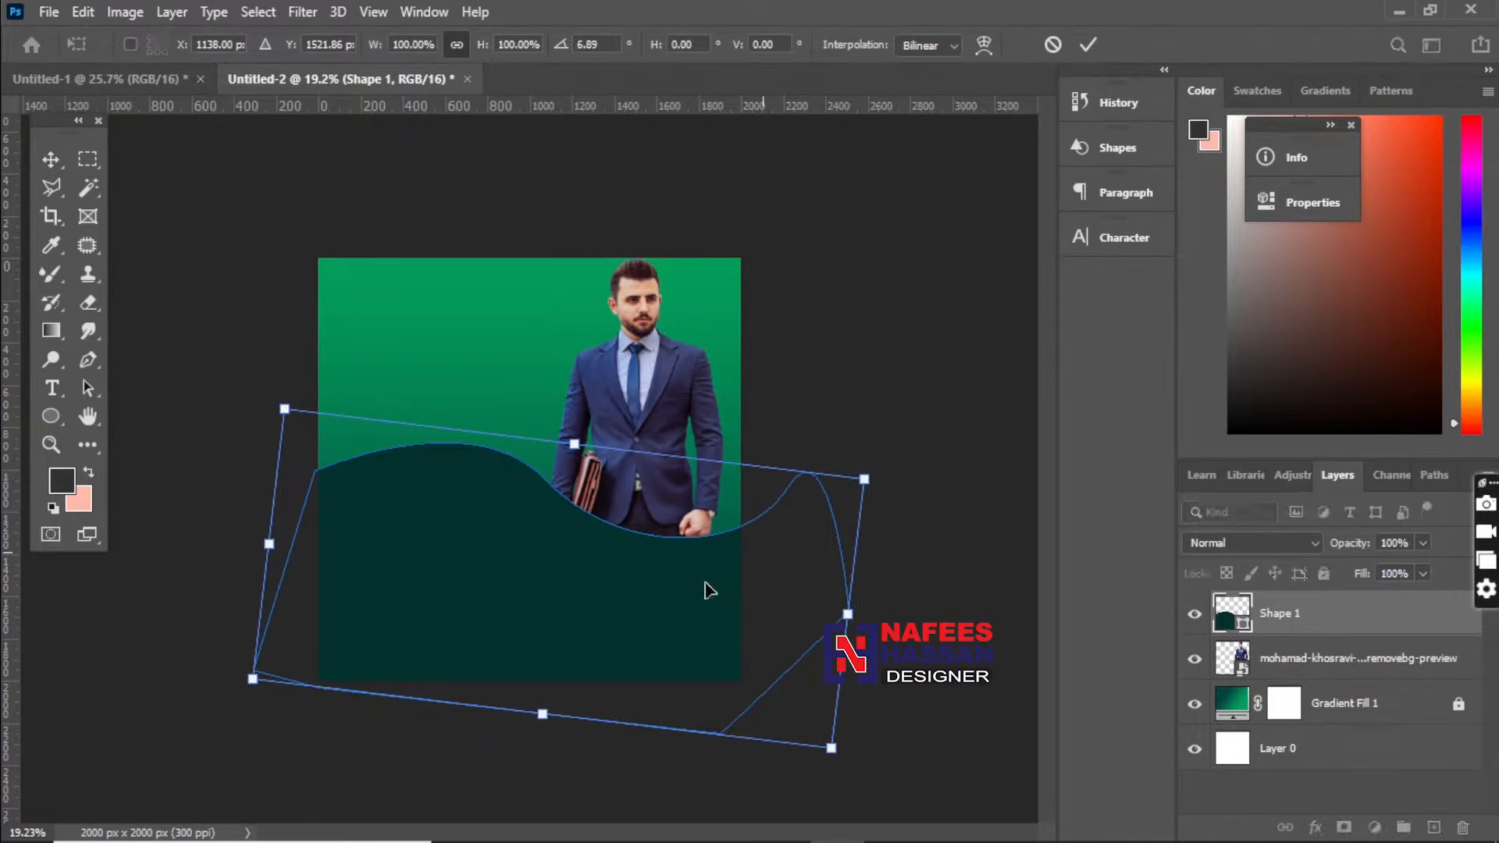
left_click(1089, 45)
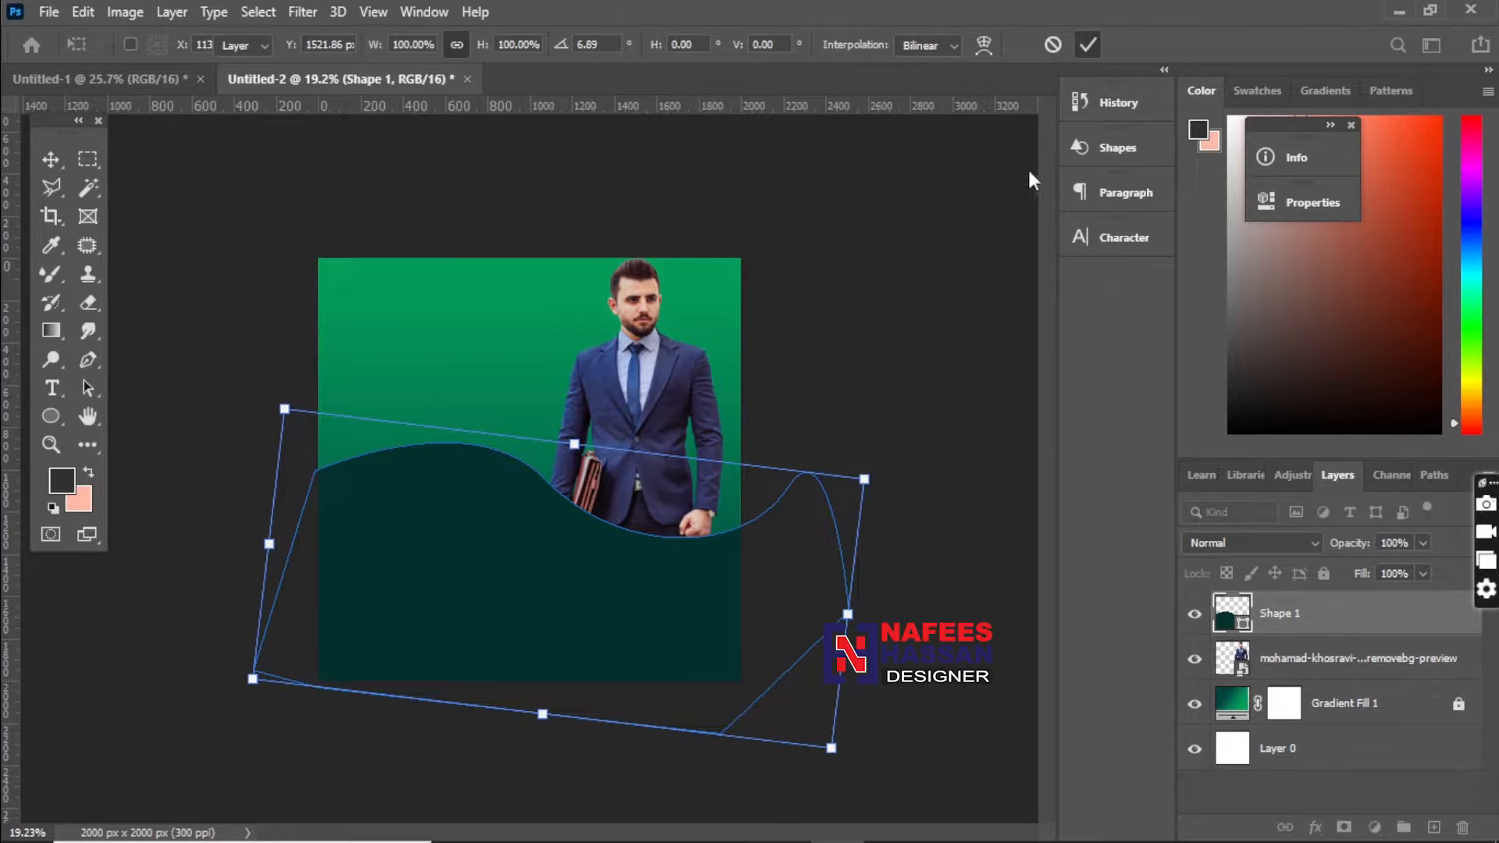
Step: Shift the businessman image sideways until it meets the canvas's right edge
key("v")
left_click(645, 419)
left_click_drag(645, 419, 664, 419)
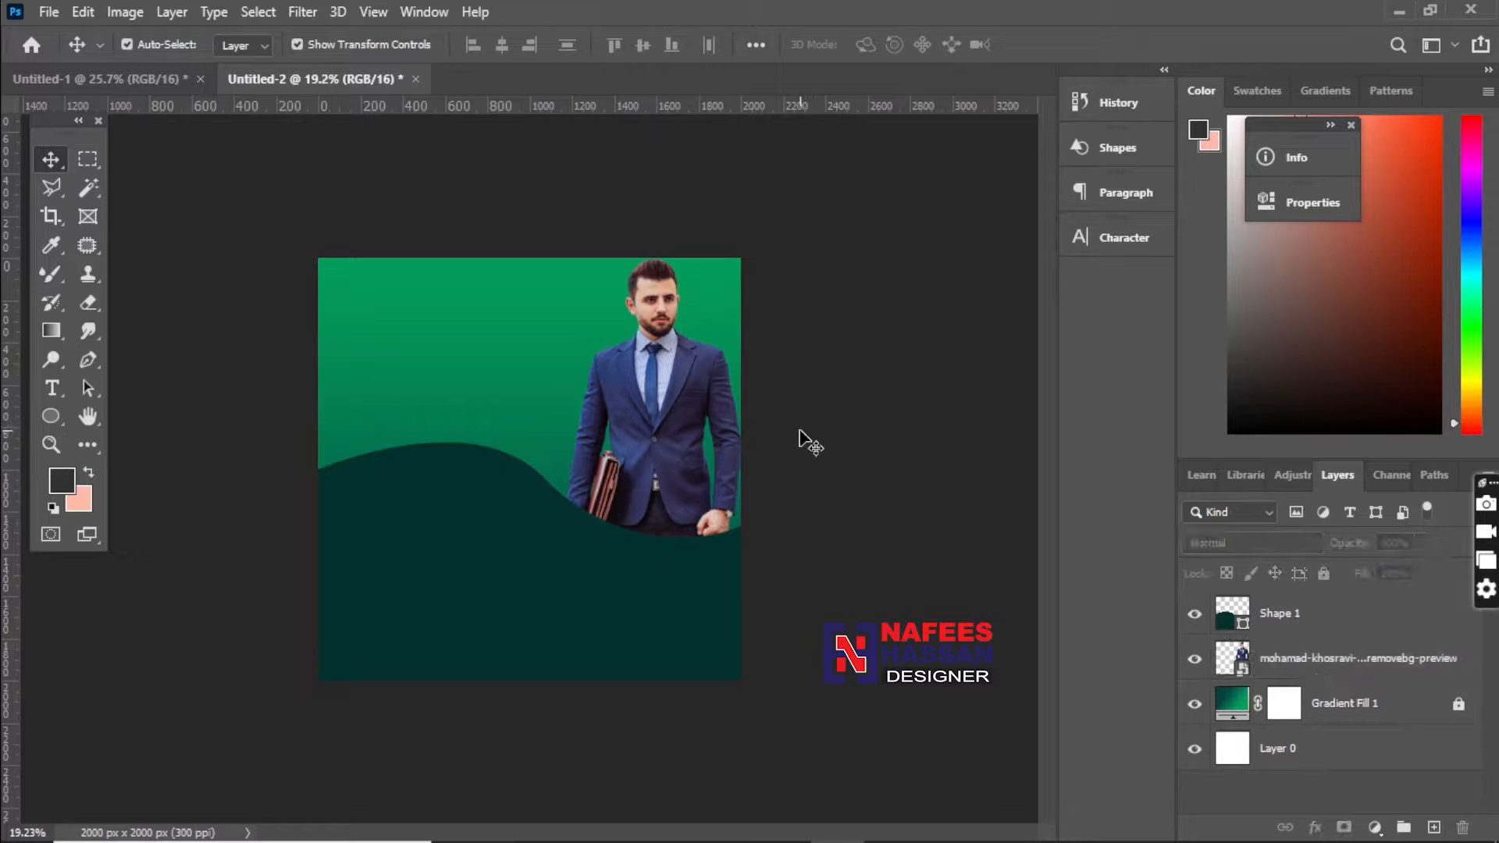
key("ctrl+0")
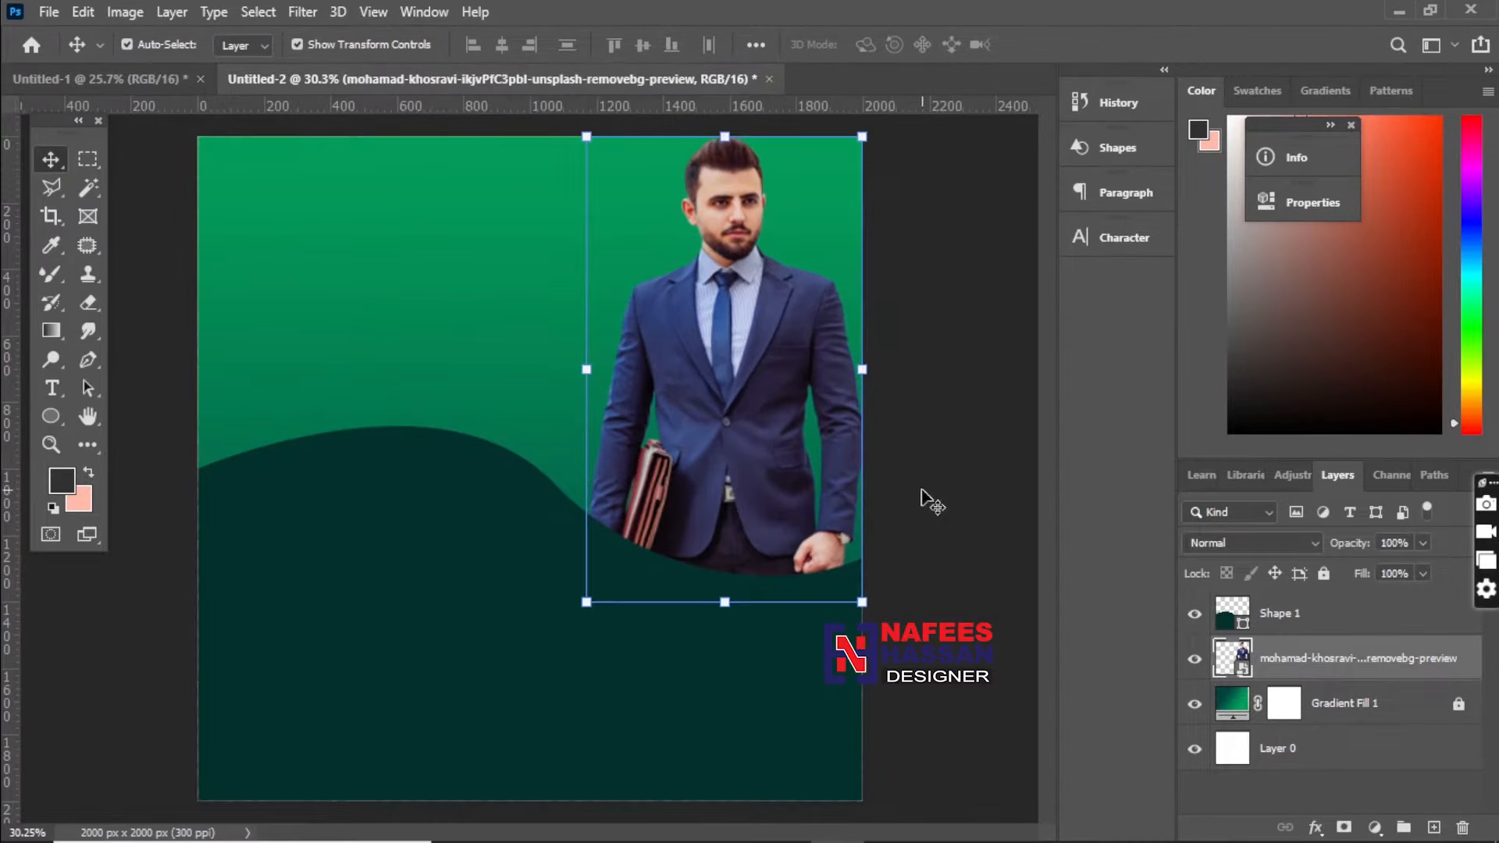
Step: Add a drop shadow to the businessman layer with the shadow color set to dark green, about #03603b
left_click(1315, 828)
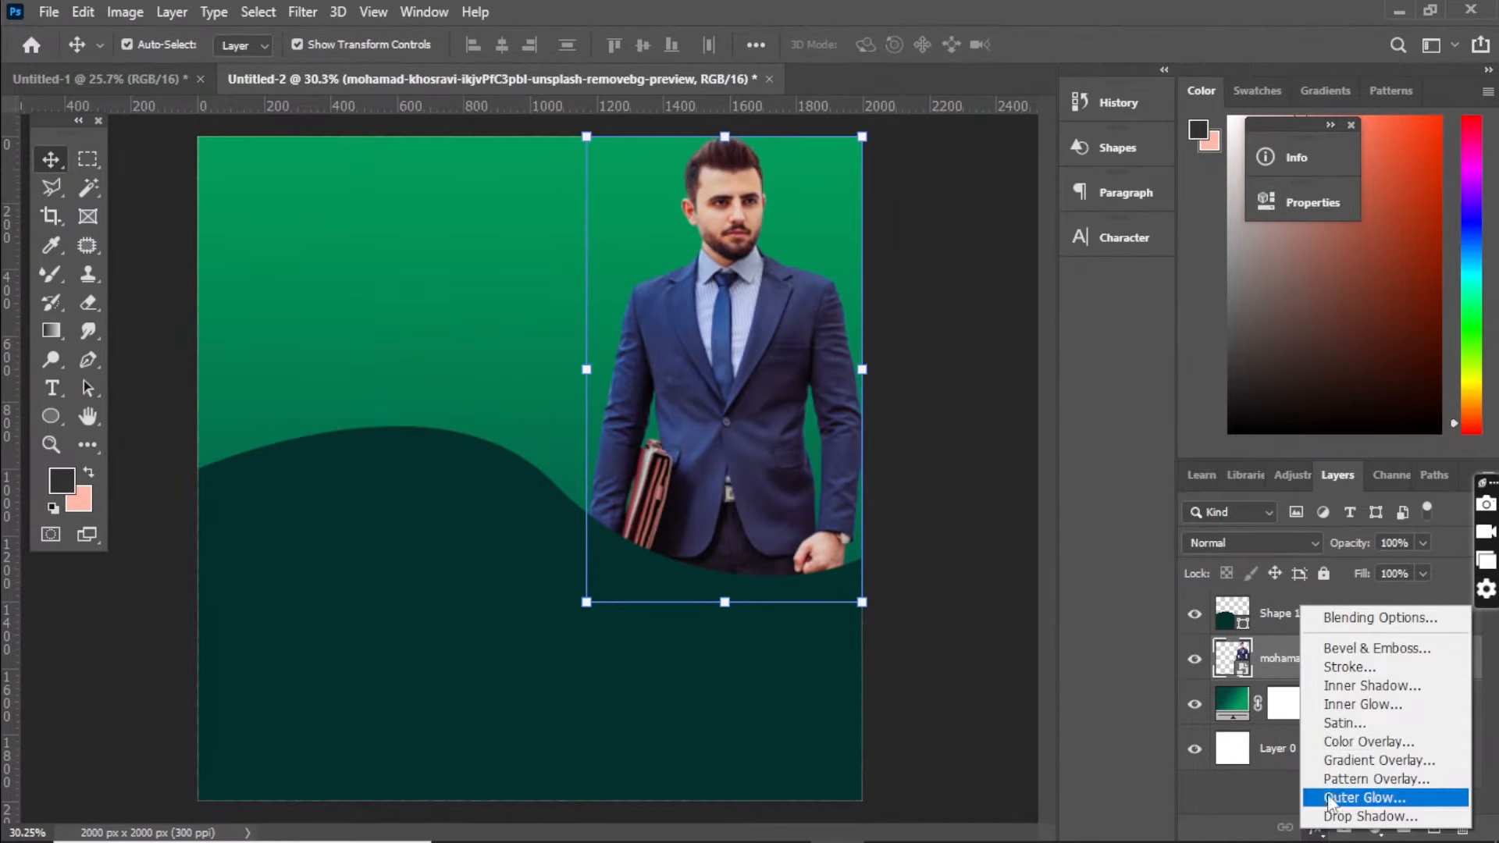
left_click(1341, 826)
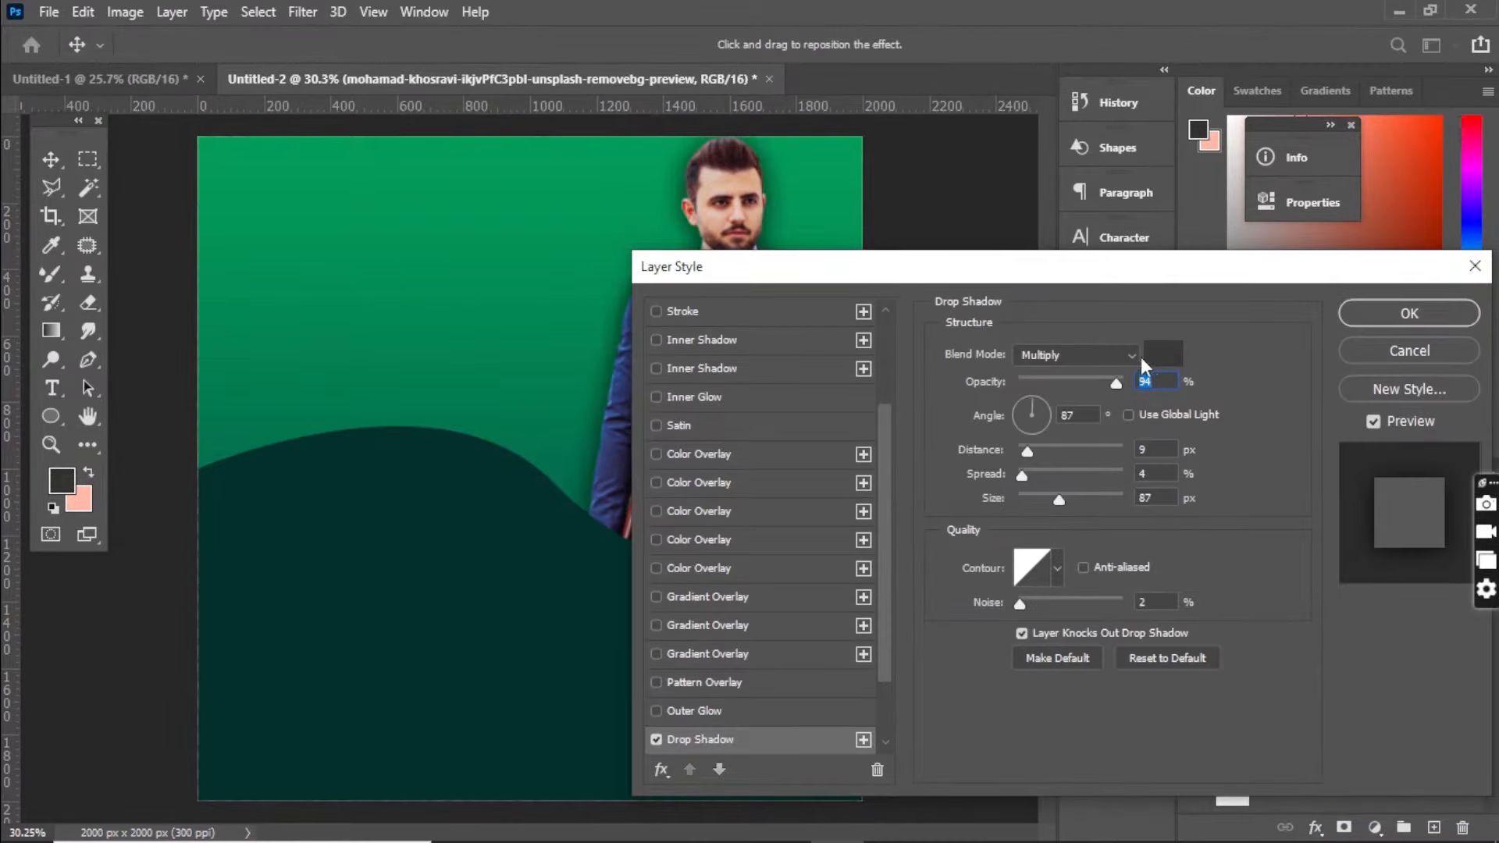
left_click(1153, 356)
left_click(476, 307)
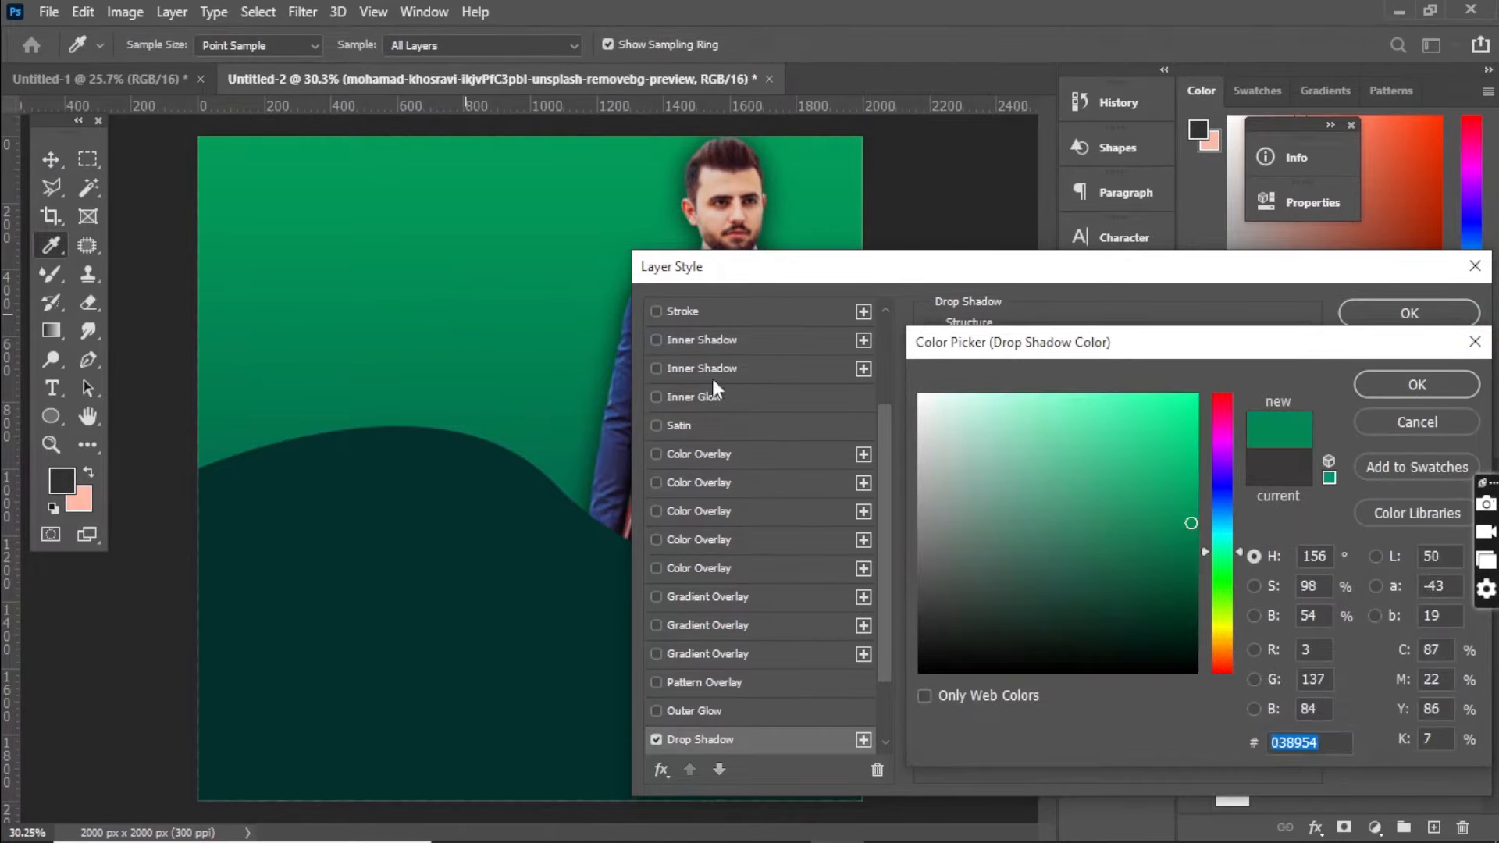
left_click(1190, 555)
left_click_drag(1189, 562, 1188, 570)
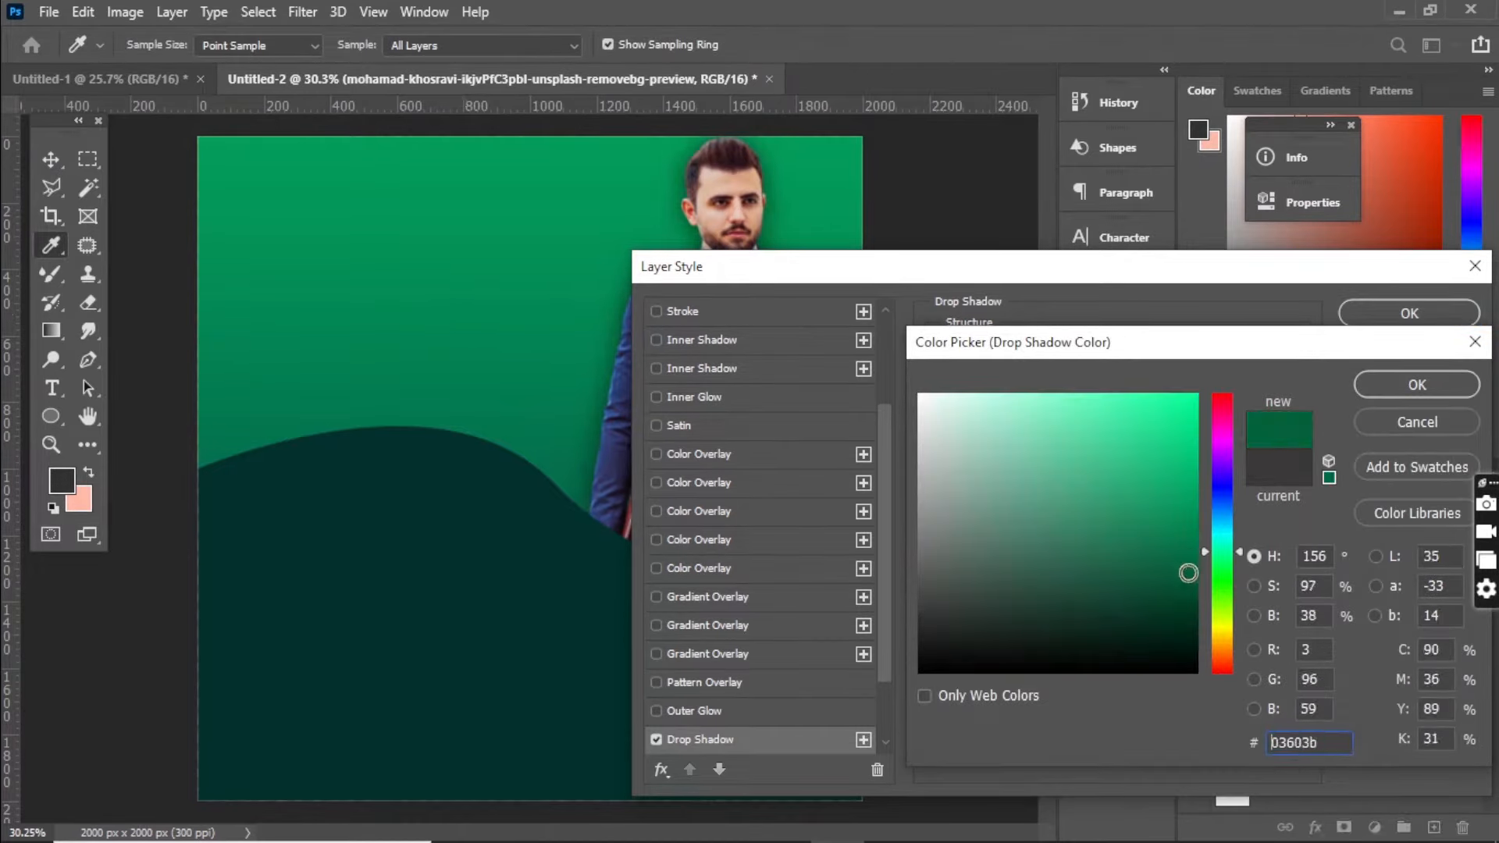
left_click(1417, 384)
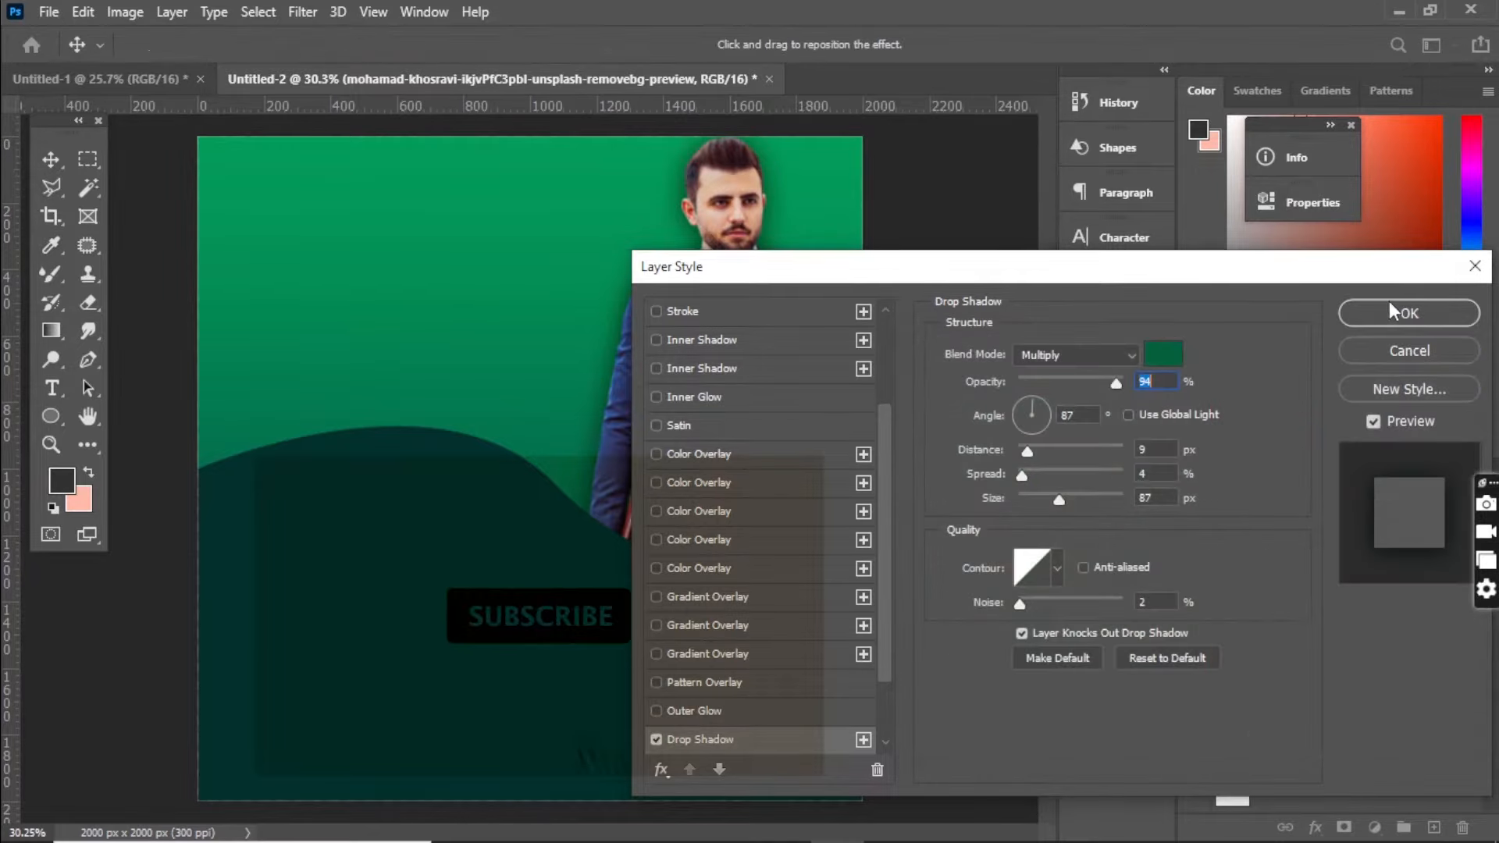
left_click(1387, 312)
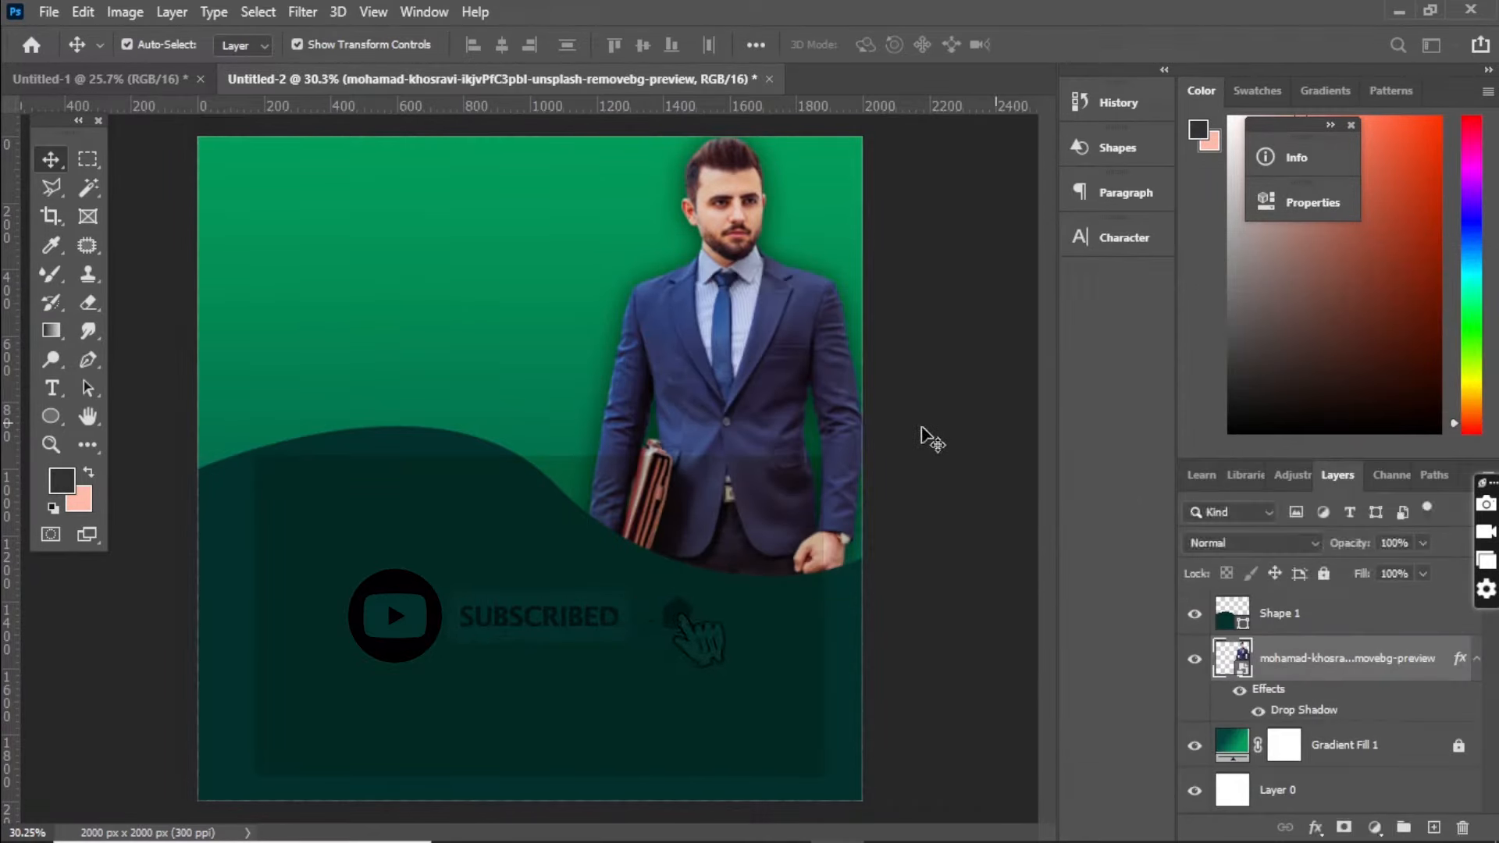
scroll(804, 357, "down", 3)
scroll(569, 365, "up", 2)
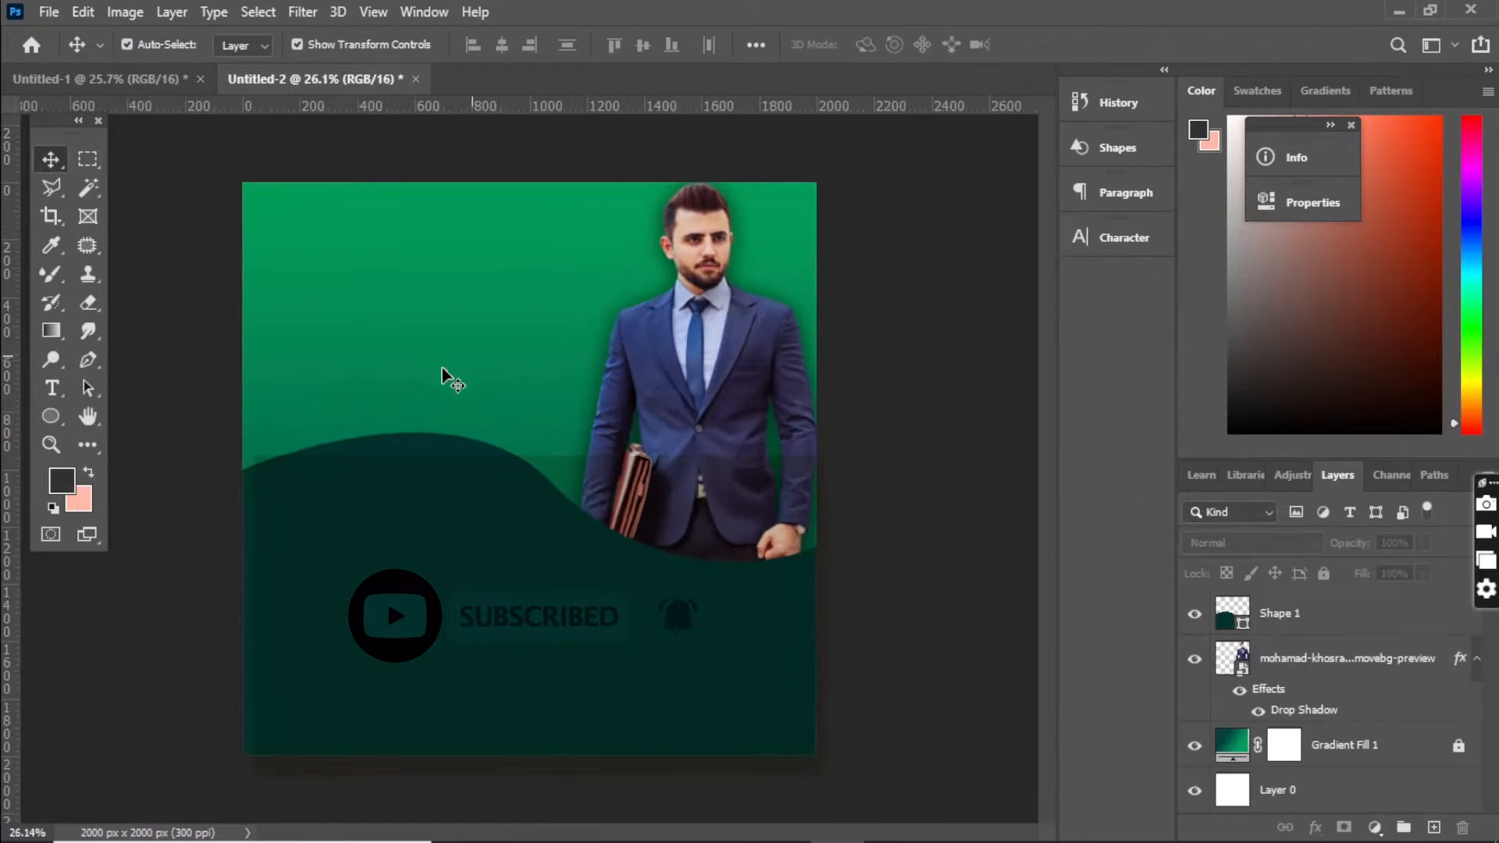
scroll(482, 376, "down", 1)
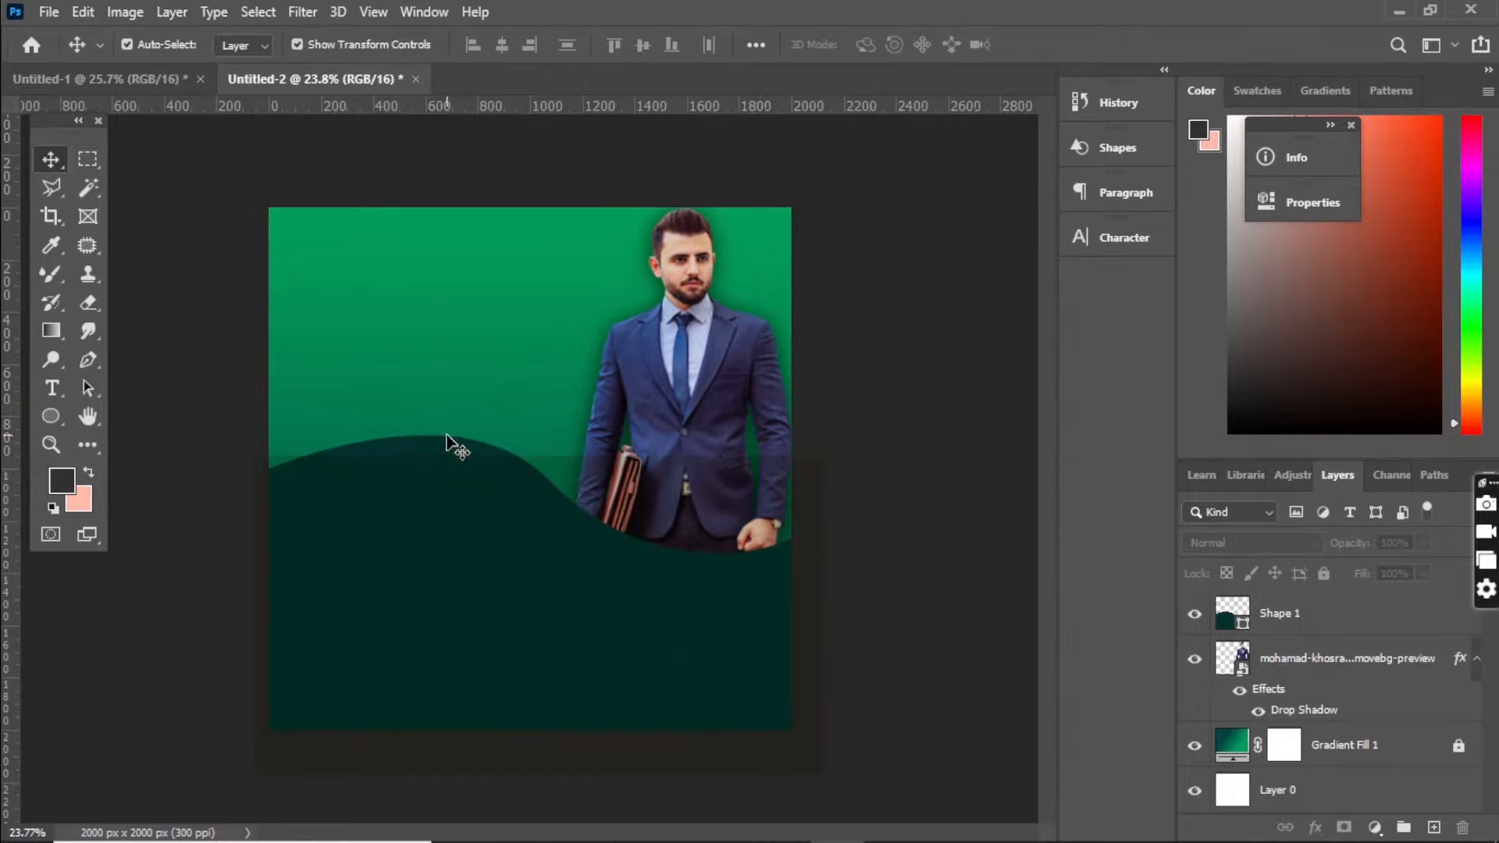
scroll(465, 497, "down", 1)
left_click(539, 596)
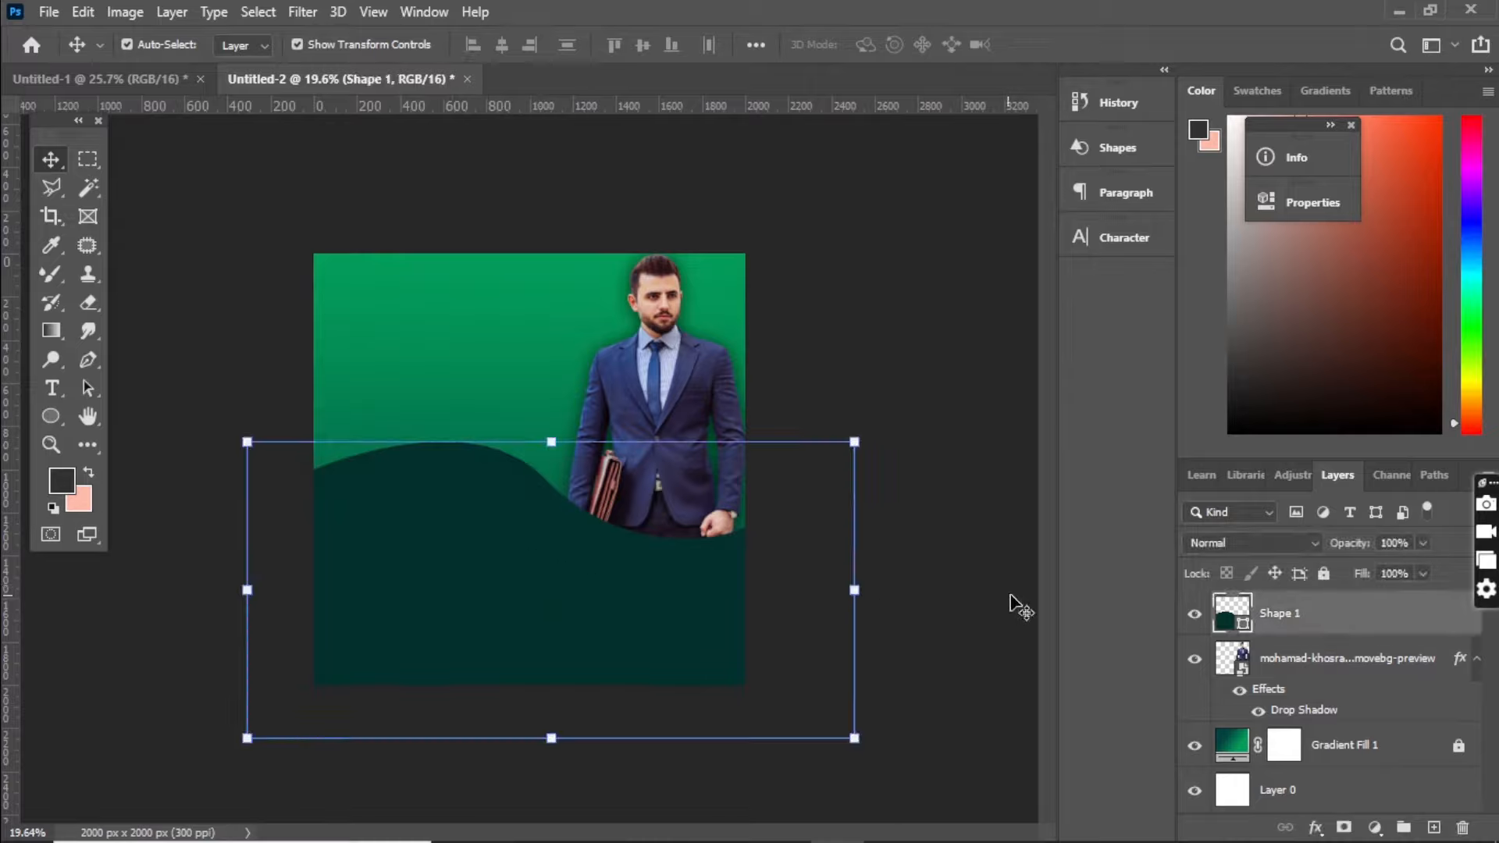
right_click(1287, 617)
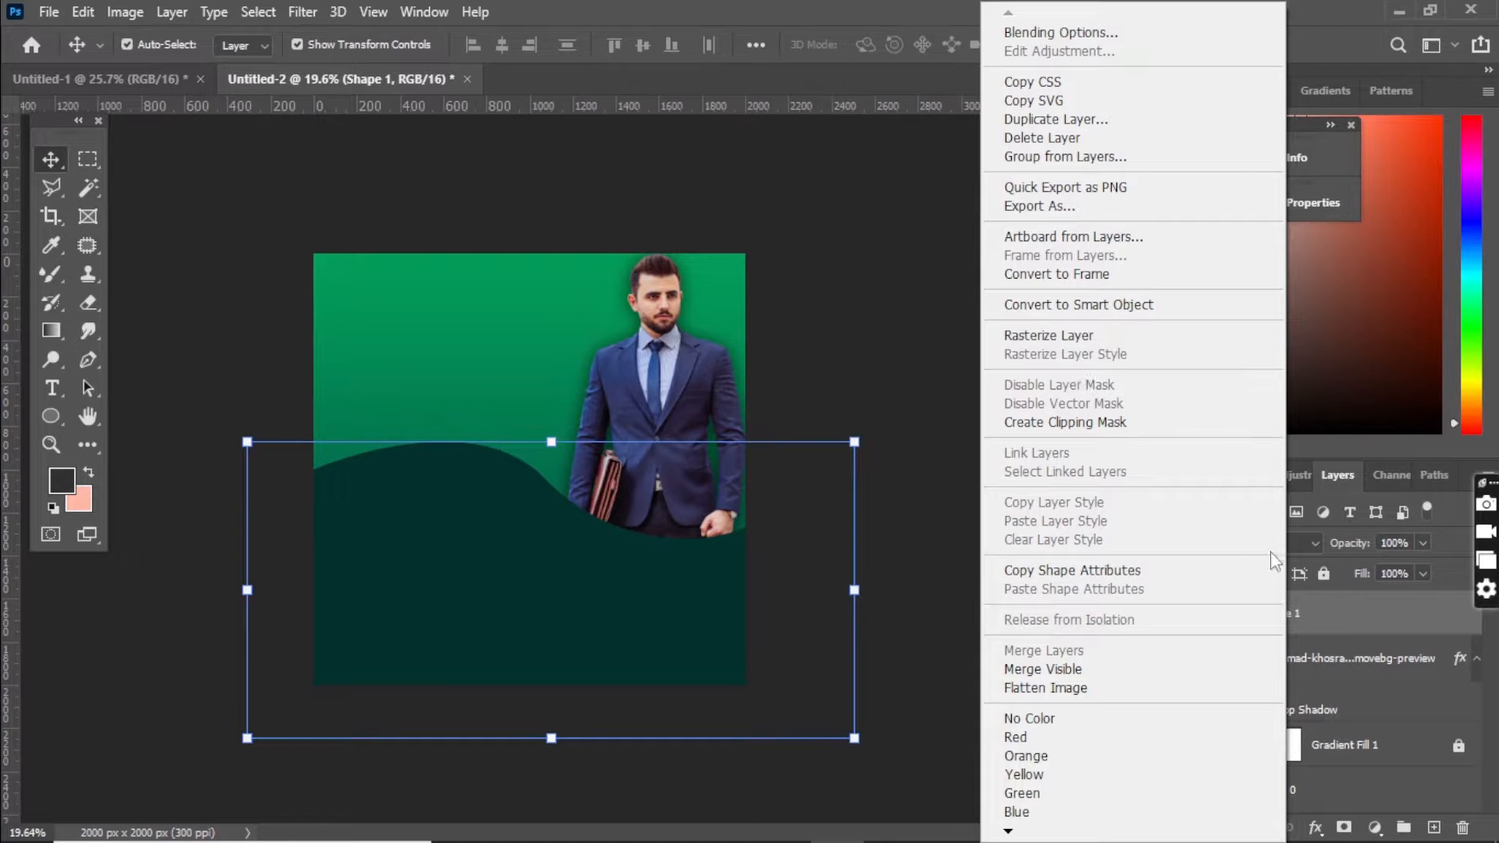
right_click(1337, 612)
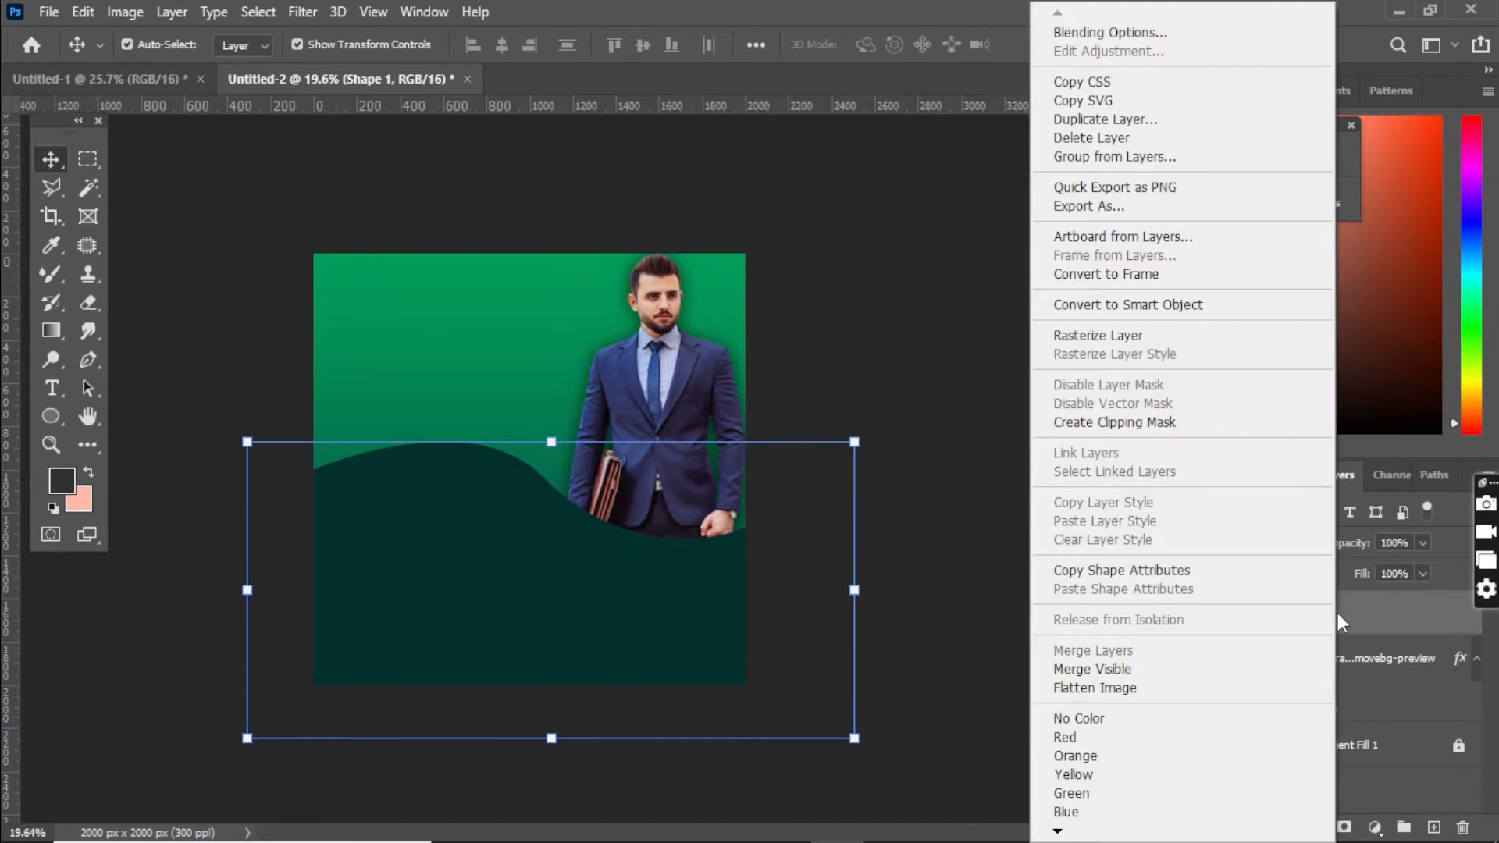
right_click(1337, 612)
Step: Duplicate the Shape 1 wave layer and move the copy down below the original wave's crest
left_click(1355, 618)
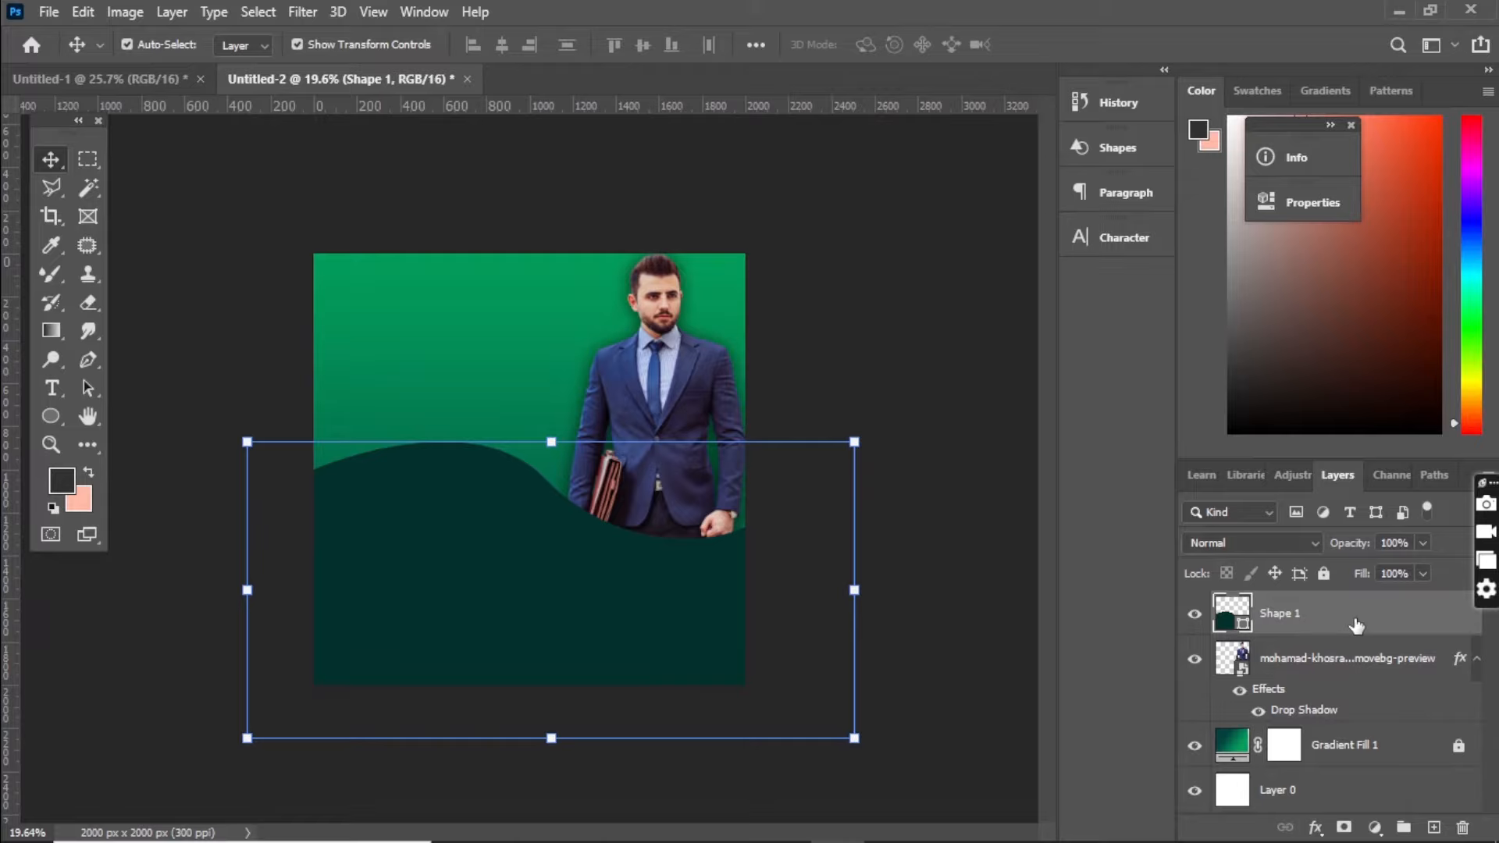
key("ctrl+j")
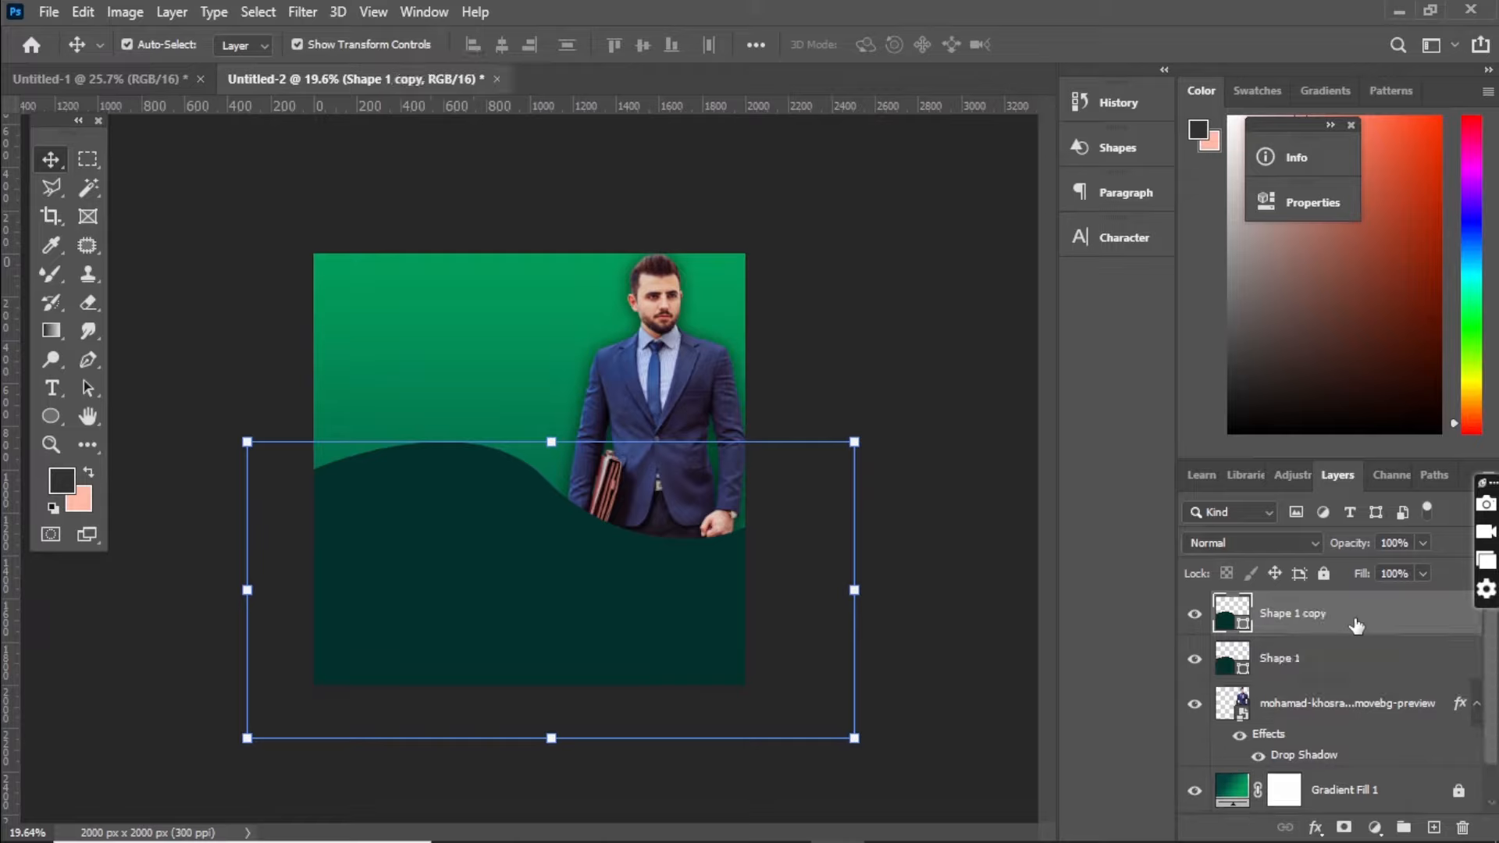
left_click_drag(684, 616, 670, 674)
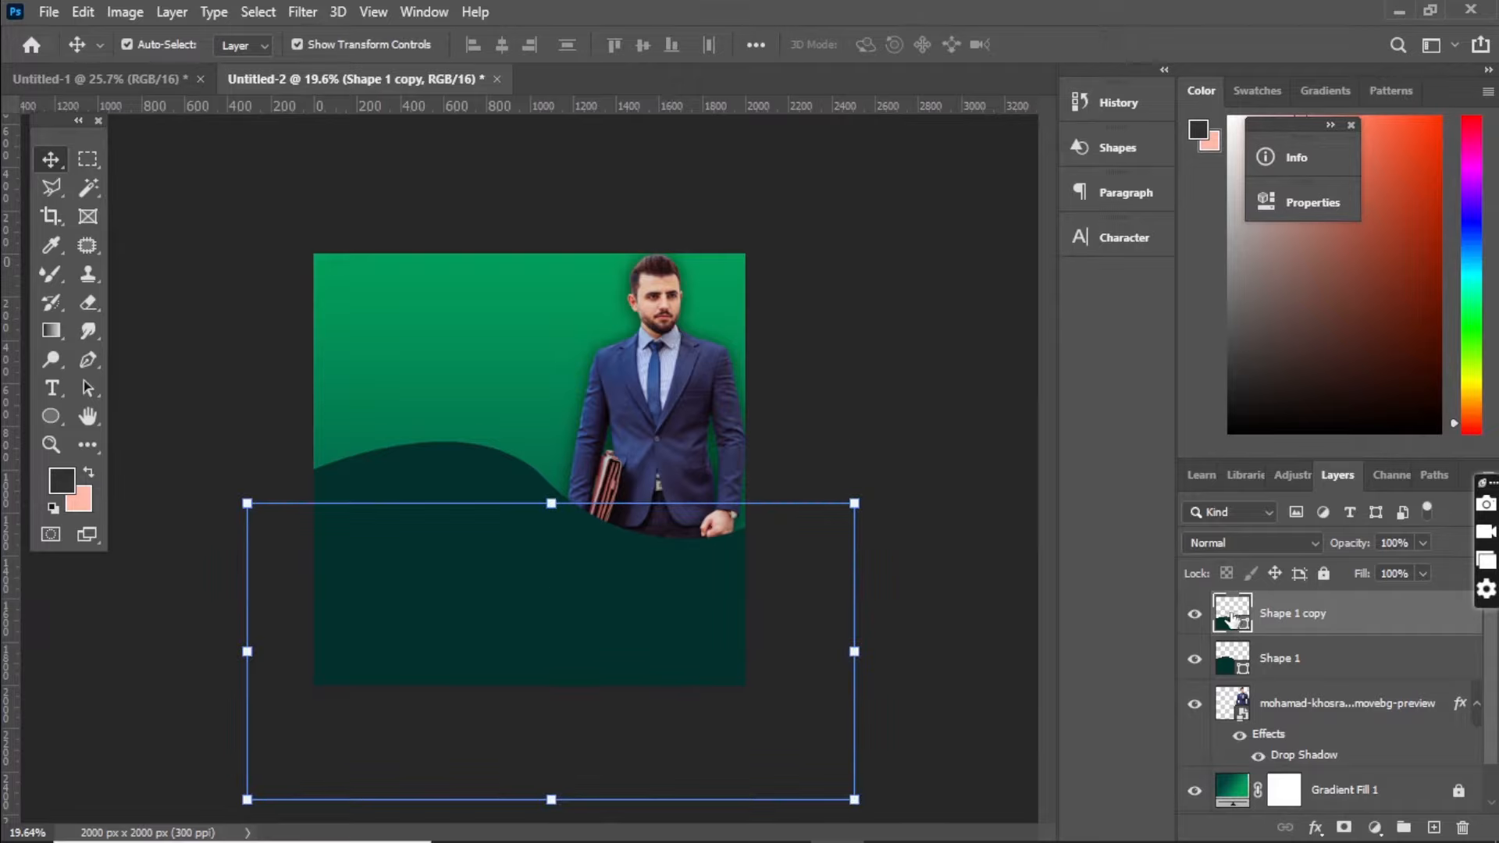
Step: Recolor the copied wave shape to bright yellow #ecef09
double_click(1231, 621)
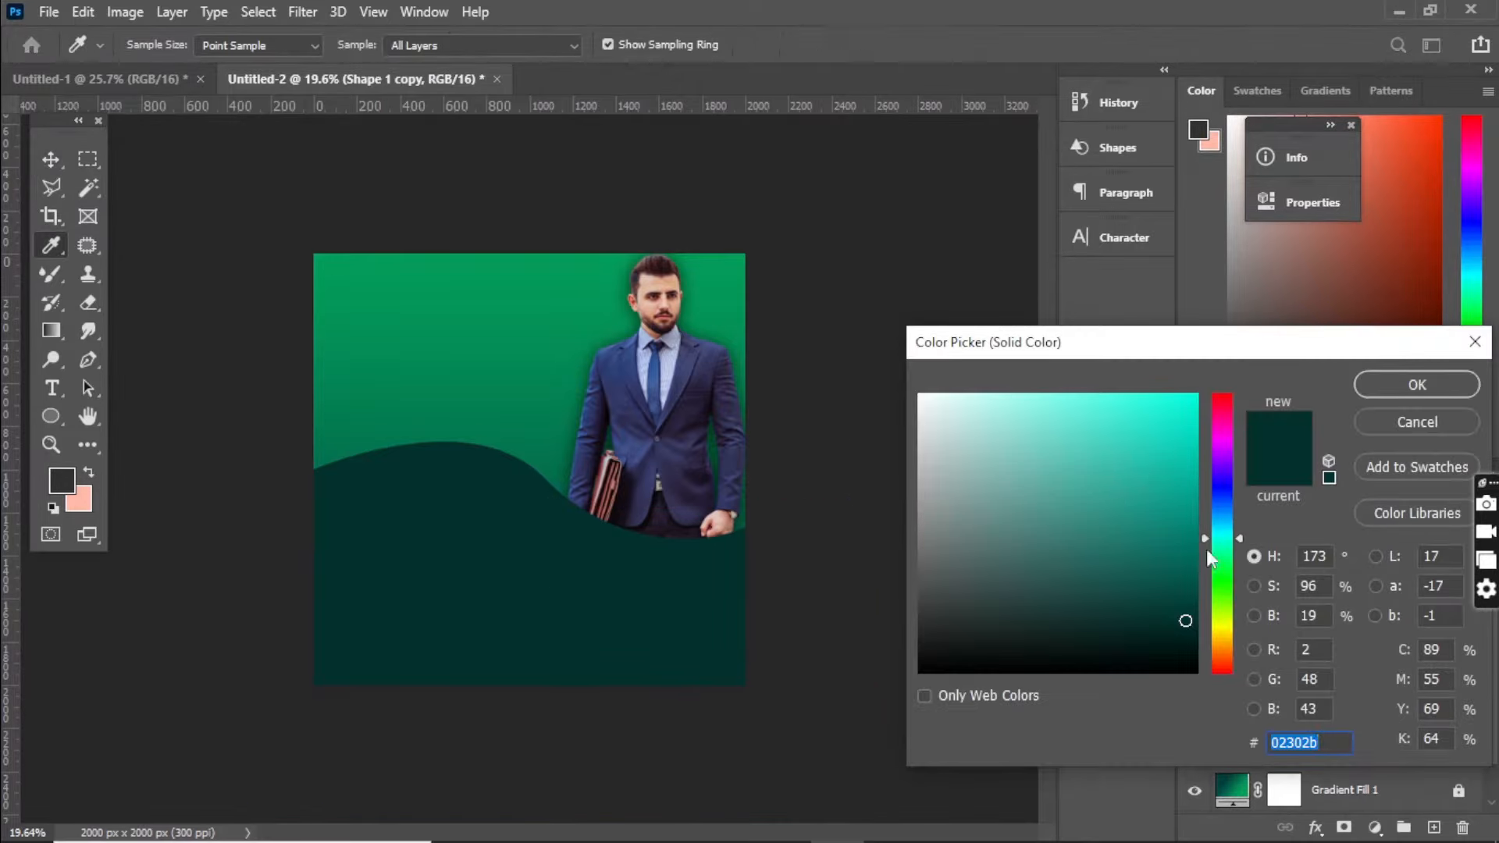
left_click_drag(1227, 627, 1227, 628)
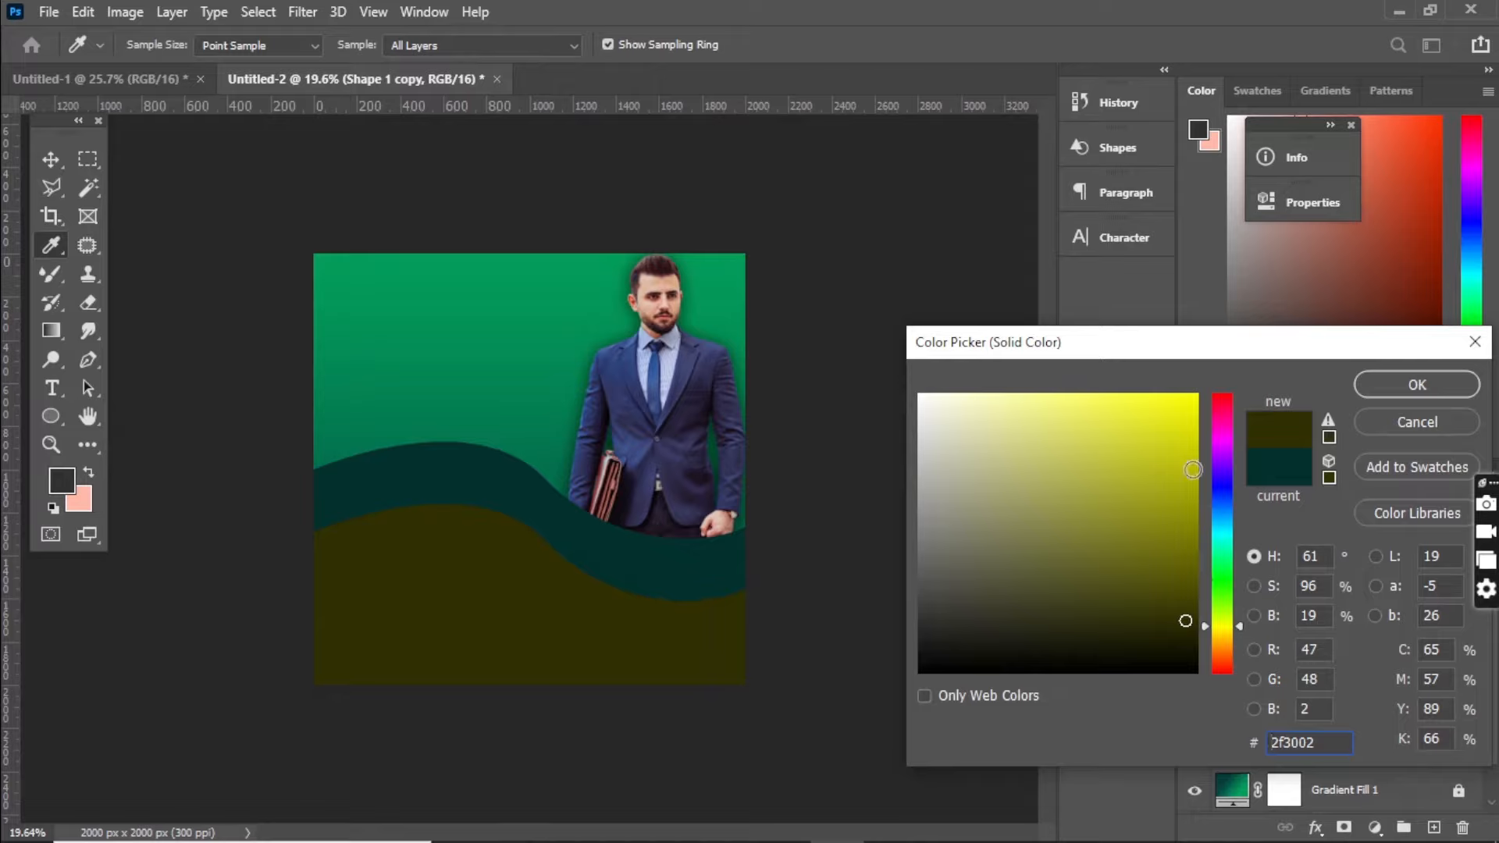
left_click(1190, 413)
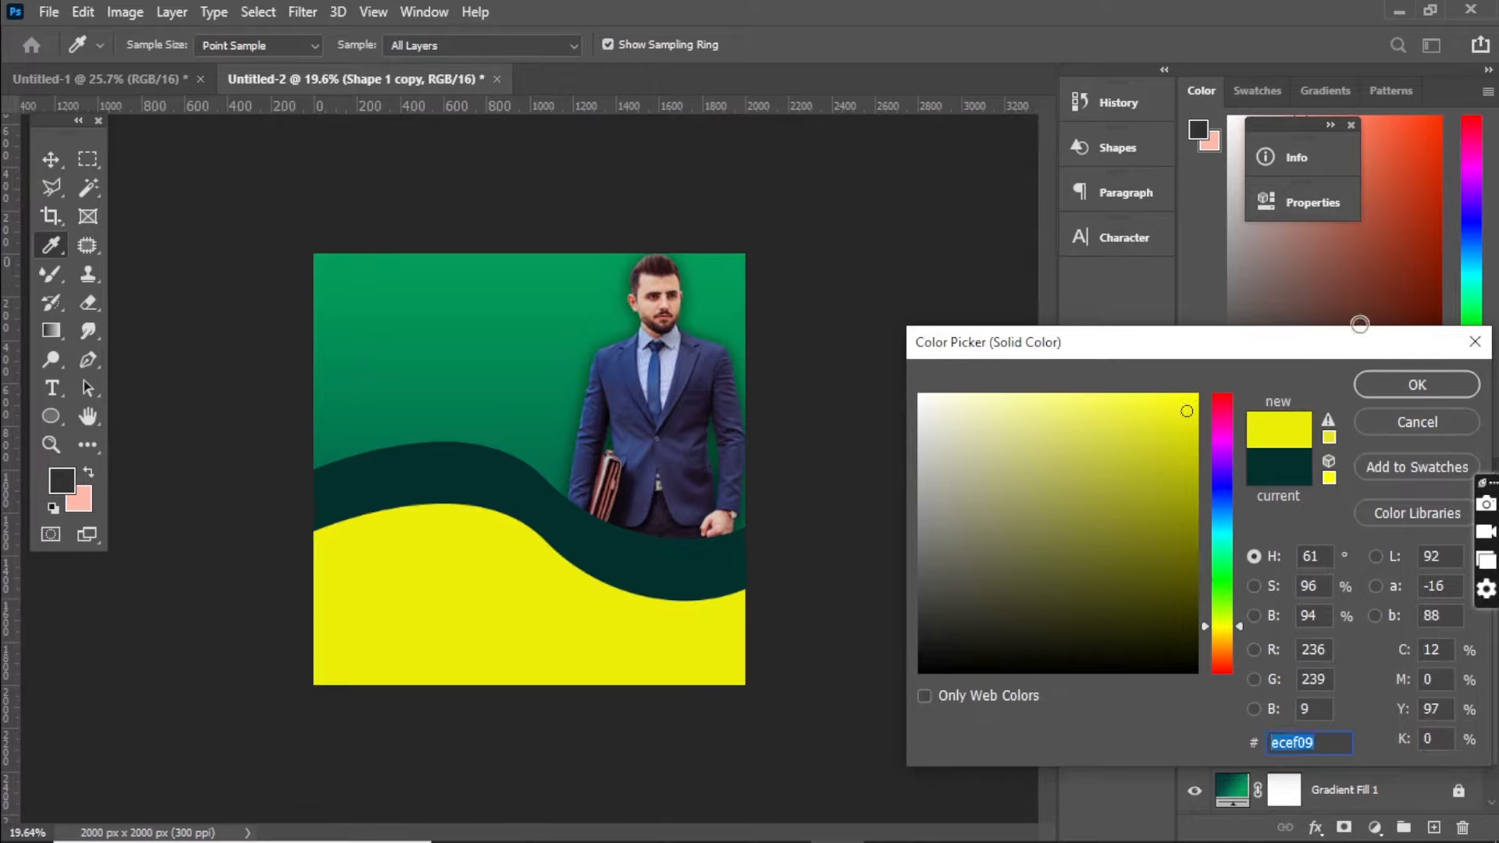
left_click(1396, 390)
Step: Lower the yellow wave, rotate it by -6.3 degrees and shift it slightly left
key("v")
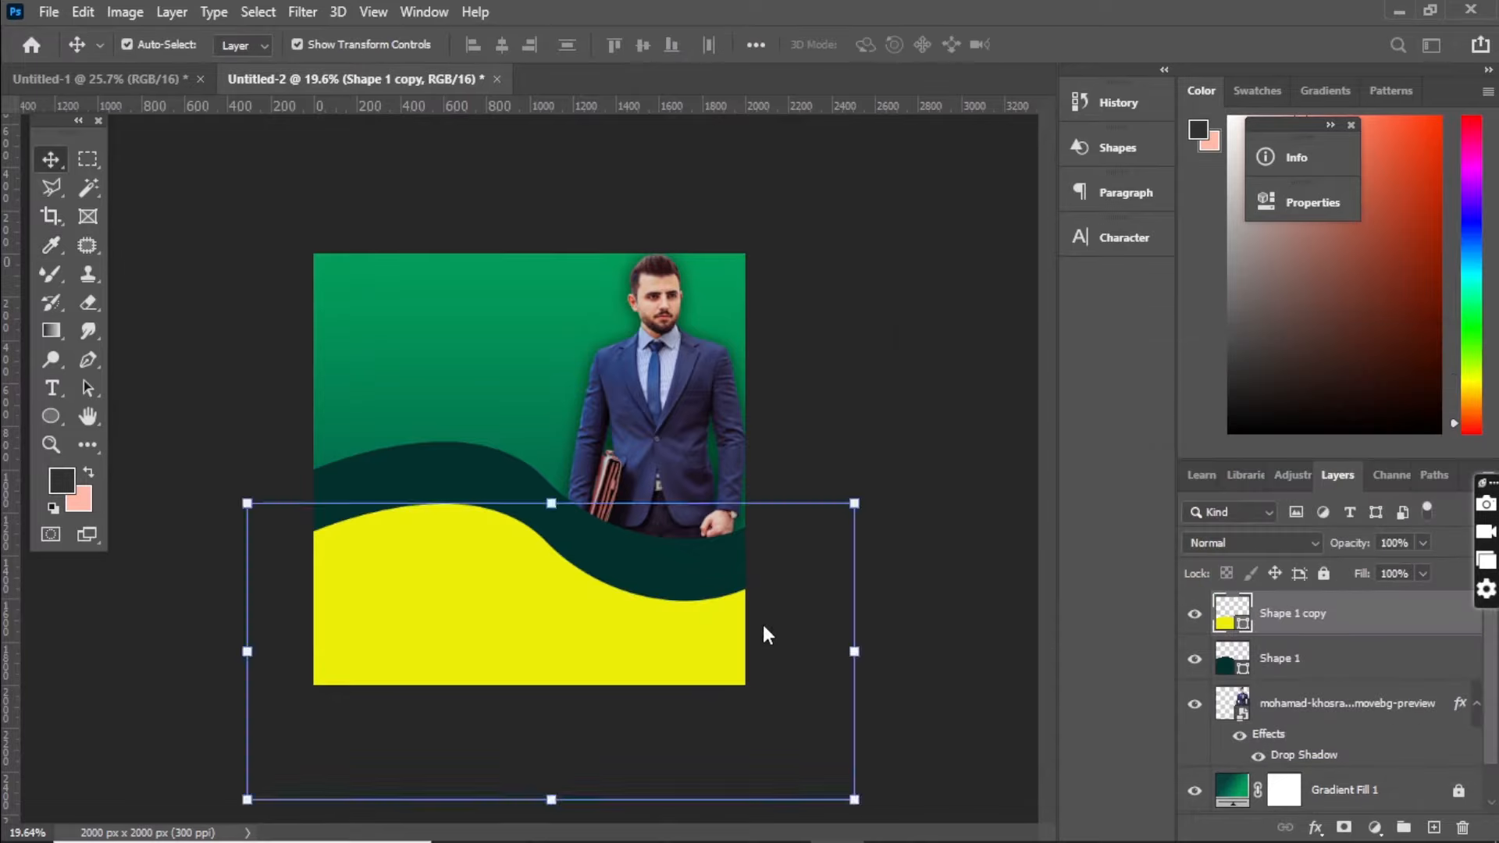
left_click_drag(678, 626, 691, 699)
left_click_drag(876, 575, 874, 531)
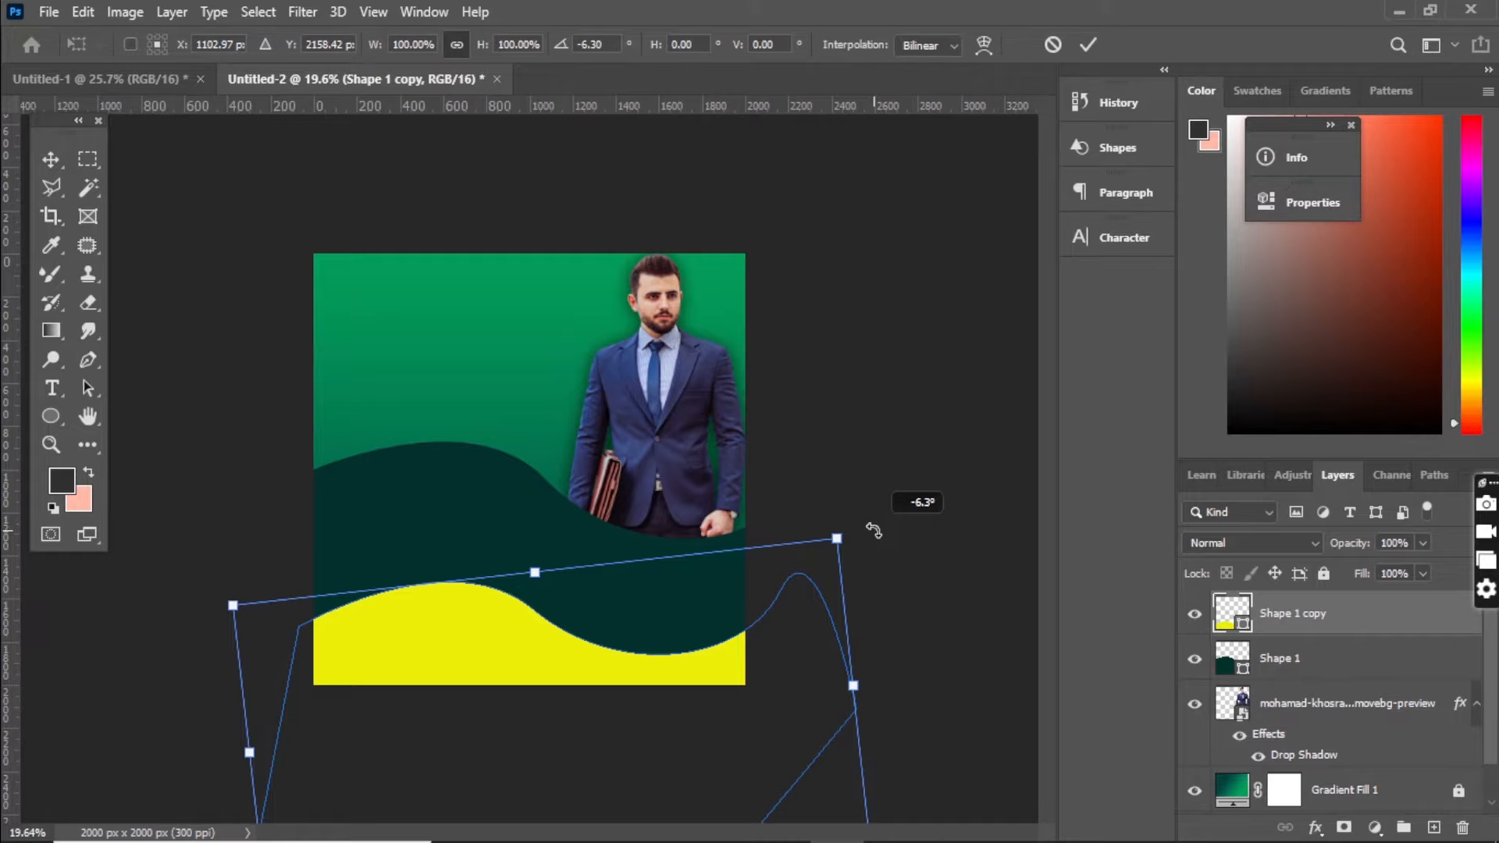
left_click_drag(484, 646, 452, 648)
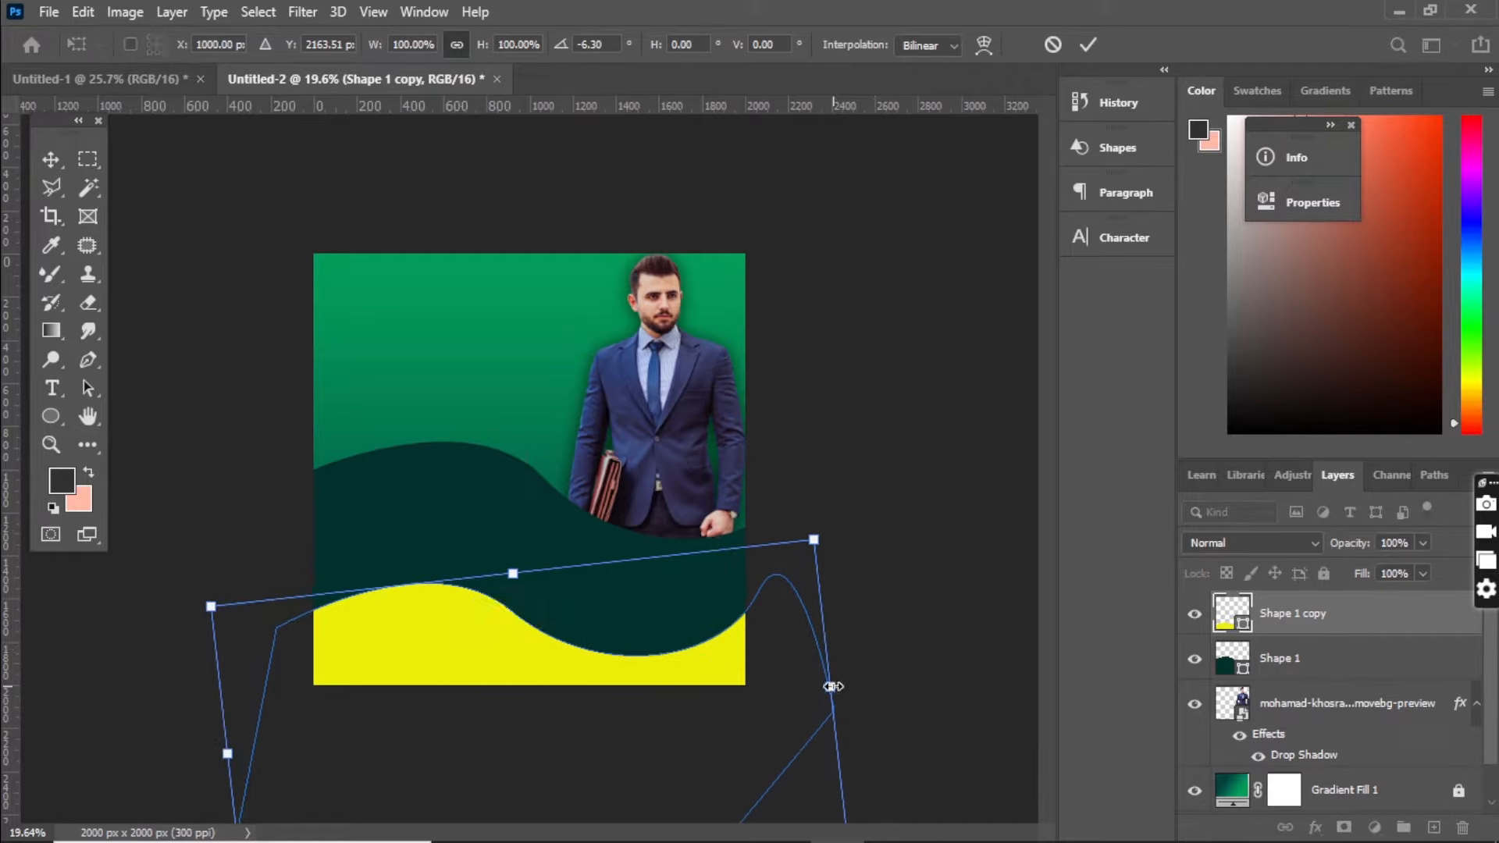
Step: Widen the yellow wave to about 116% and lower it to form a narrow band along the canvas's bottom
left_click_drag(832, 686, 937, 681)
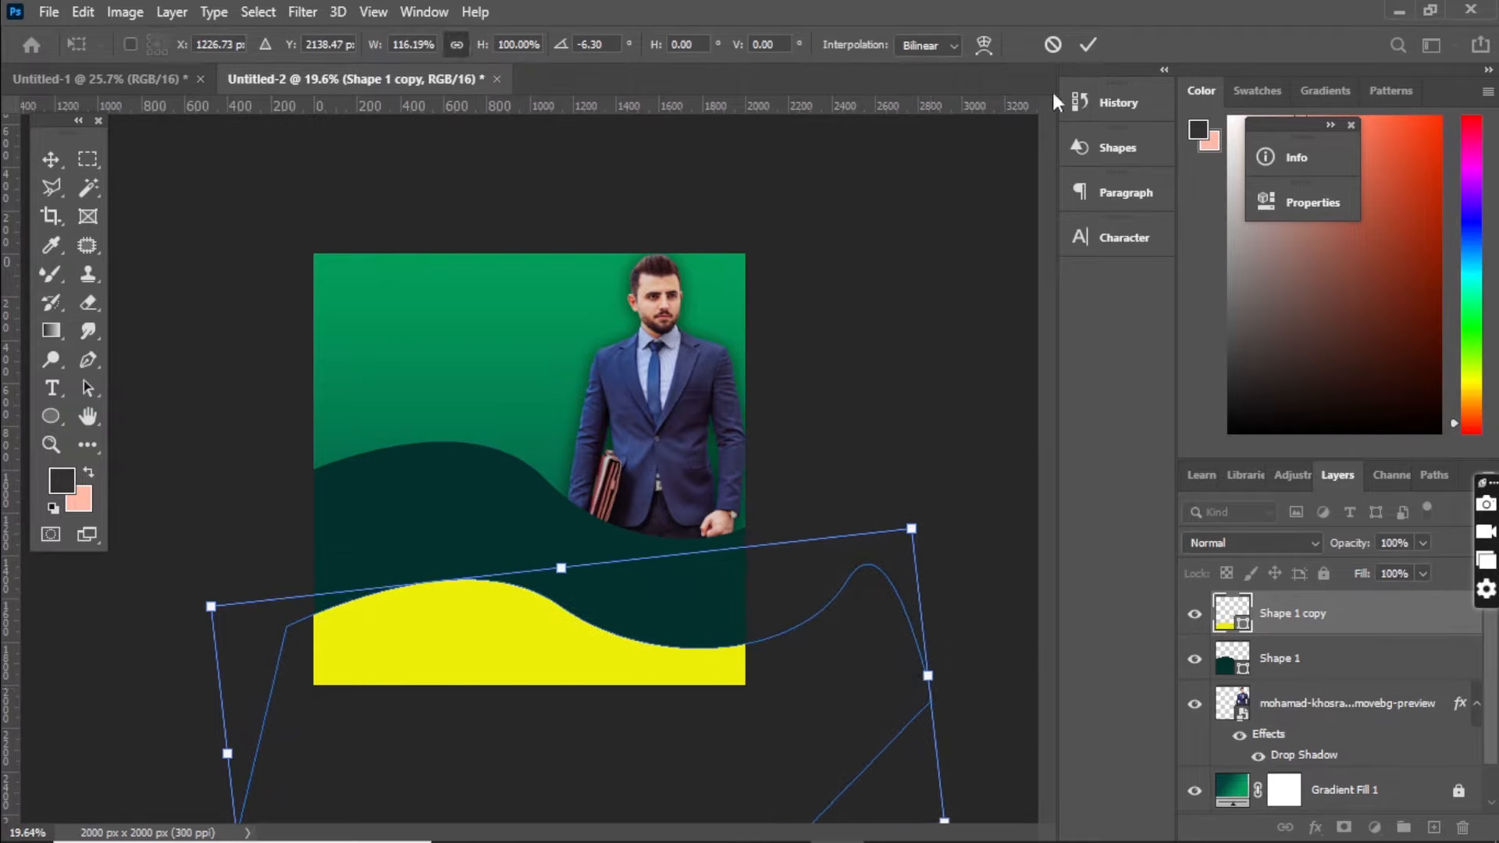
left_click(1088, 45)
left_click_drag(711, 651, 729, 685)
Step: Raise the dark green wave slightly and deselect it
left_click(710, 599)
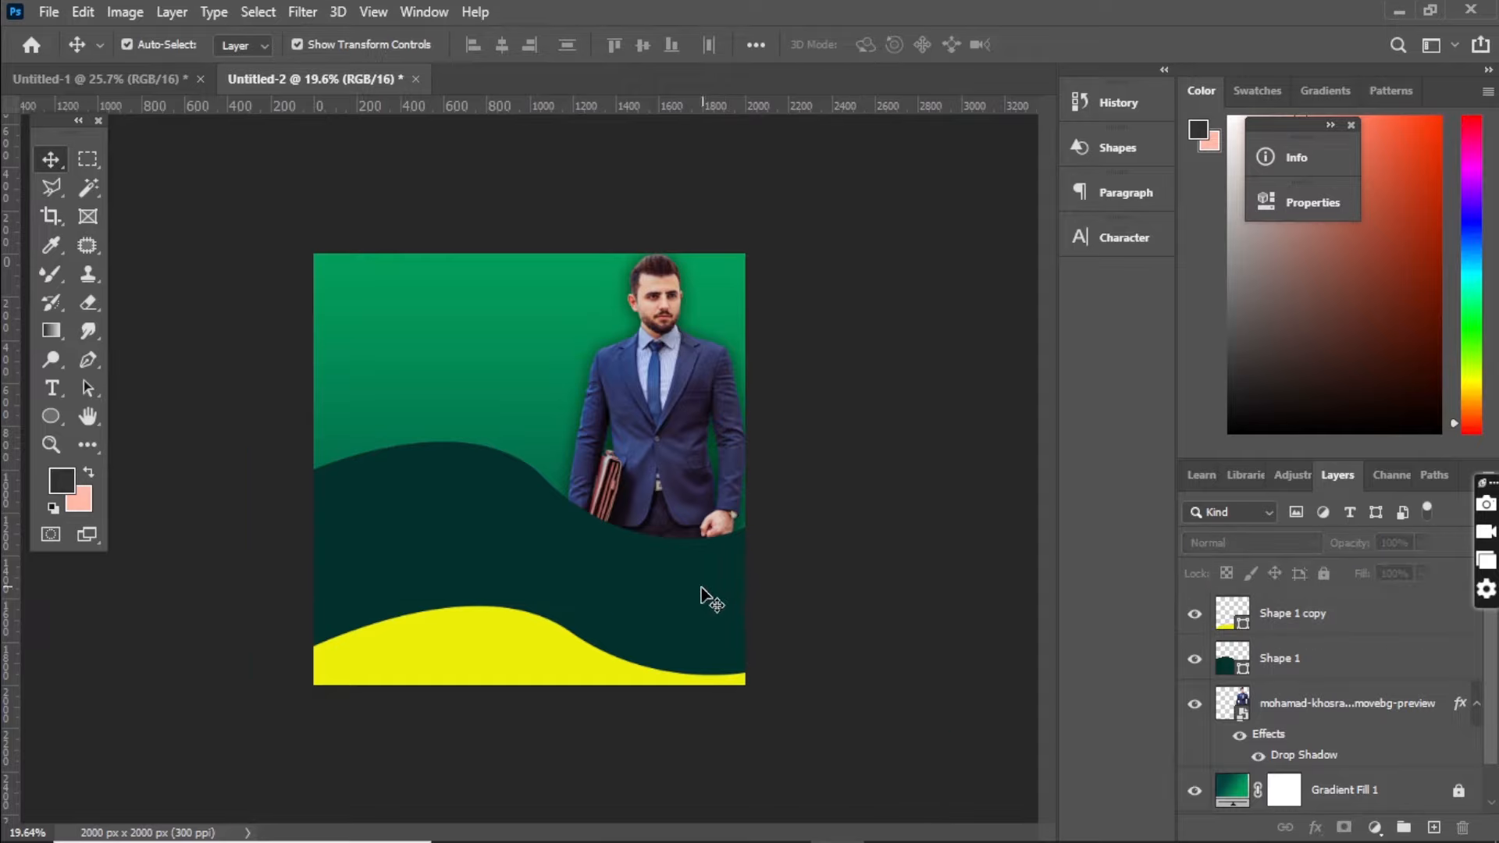
left_click_drag(708, 599, 711, 591)
left_click(925, 394)
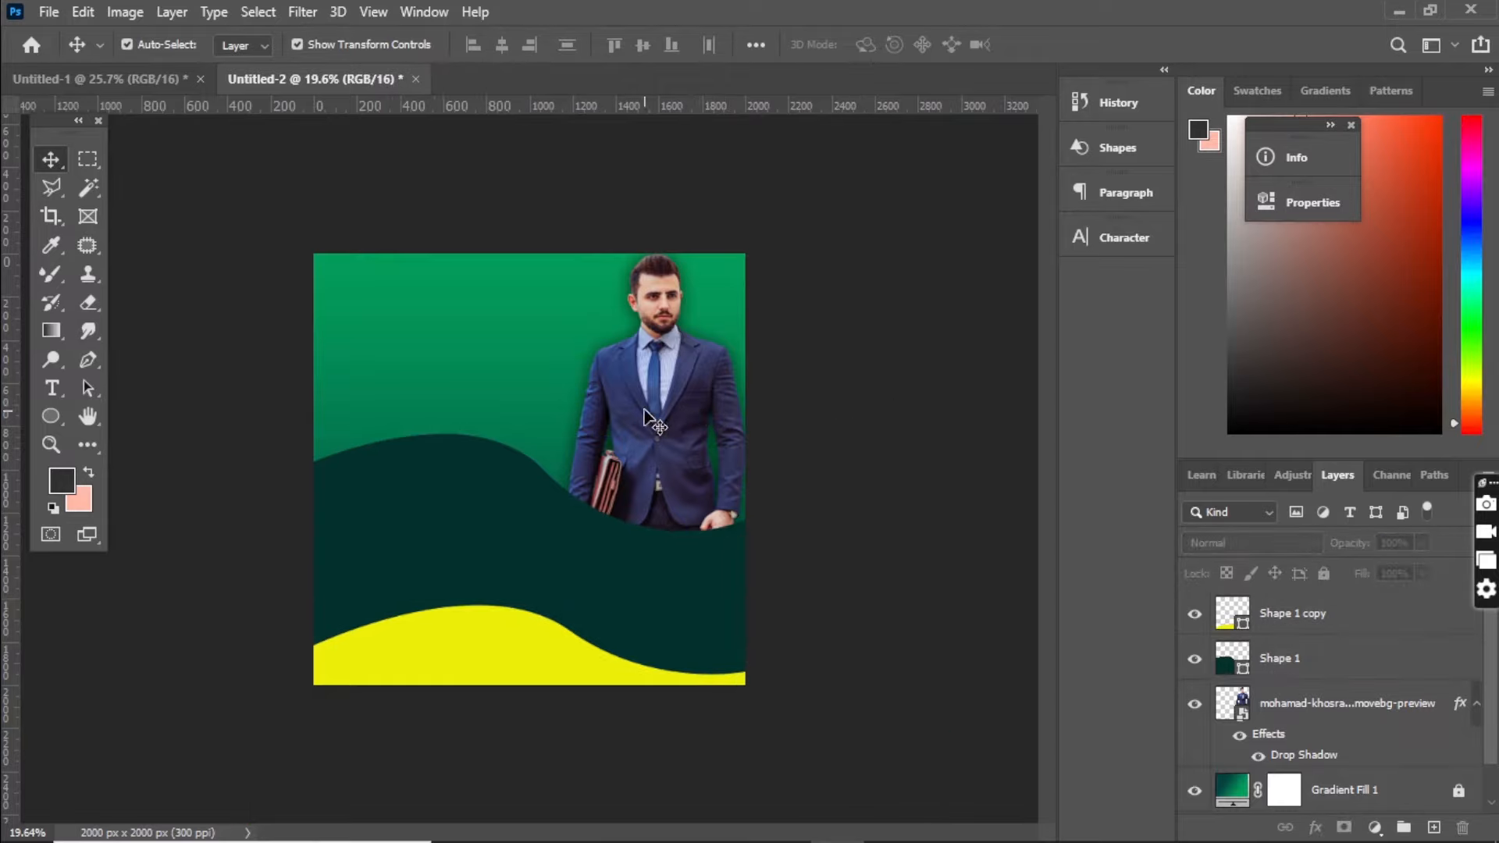
Step: Copy the text, button, skills list and contact elements from Untitled-1 into Untitled-2 and place them over the poster's left half
scroll(522, 464, "down", 1)
scroll(522, 464, "up", 1)
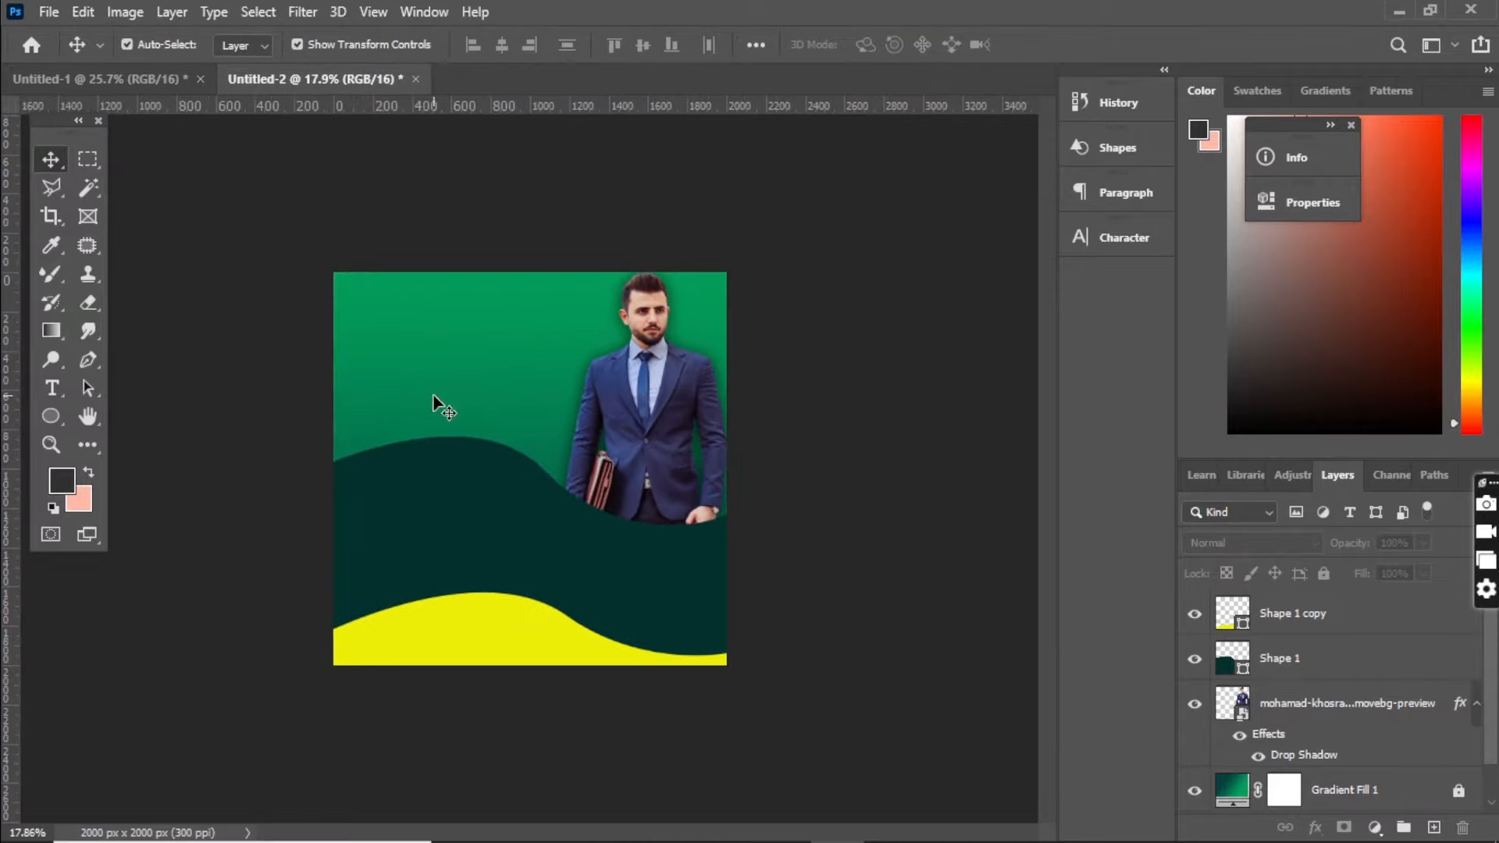
scroll(434, 396, "up", 1)
scroll(433, 396, "down", 1)
left_click(143, 82)
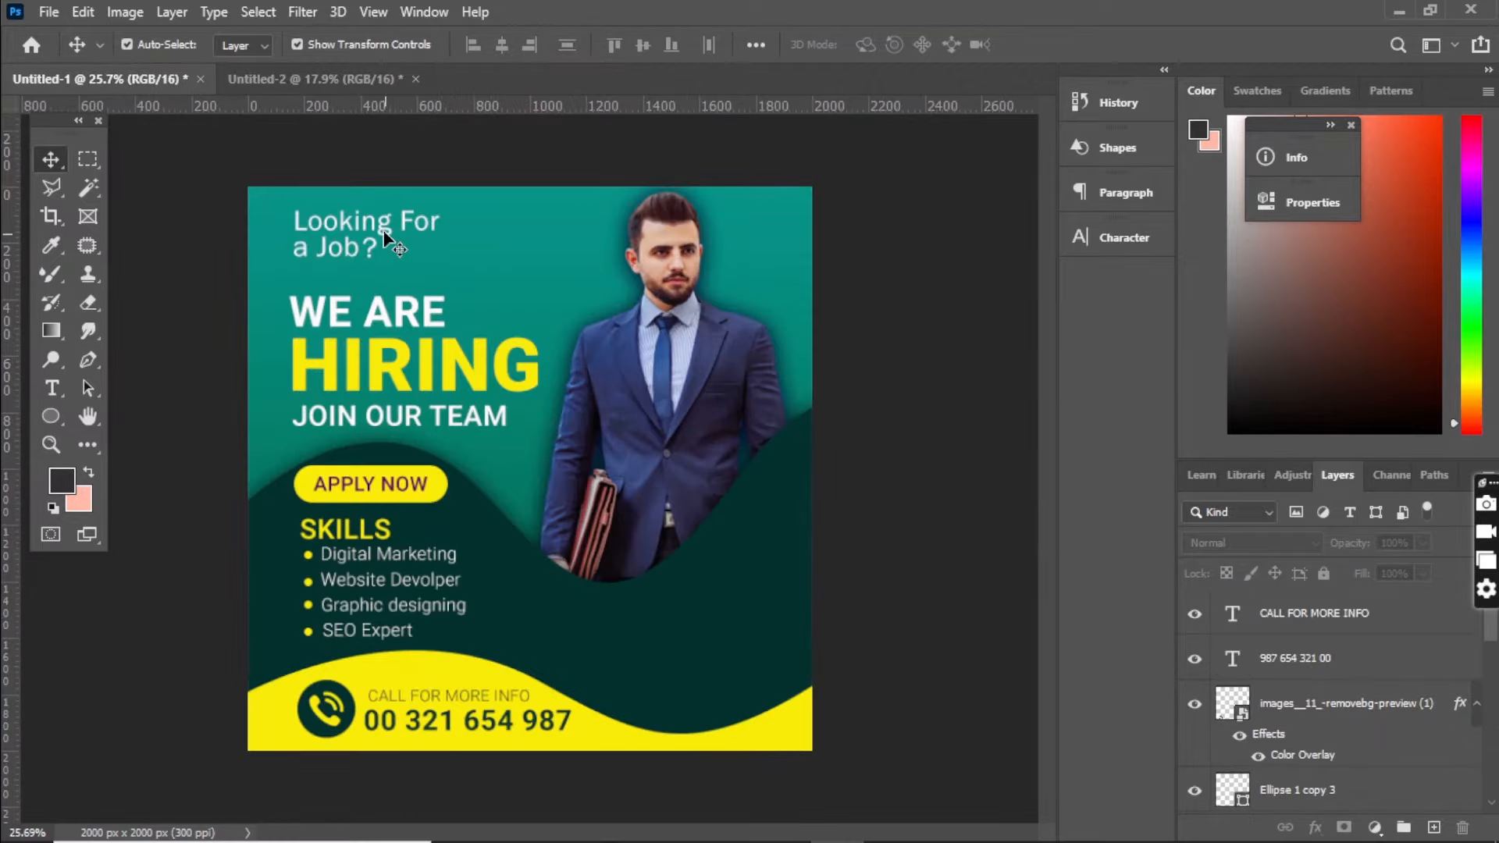
left_click(383, 232)
left_click_drag(198, 198, 502, 759)
left_click_drag(443, 515, 336, 89)
left_click_drag(409, 356, 475, 409)
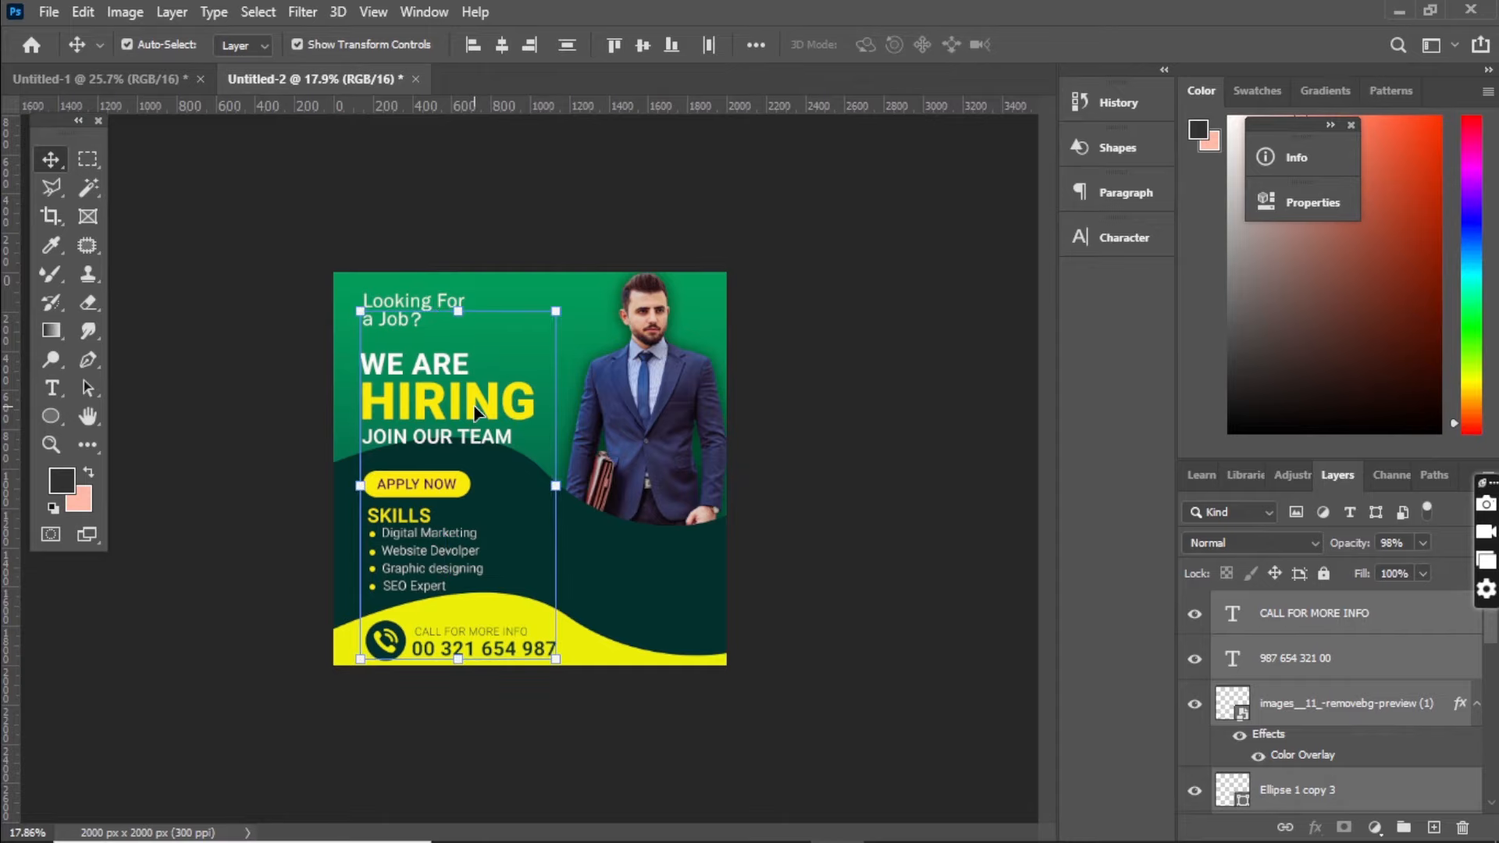
Step: Nudge the whole group of copied poster elements slightly upward and deselect it
key("shift+Up")
key("shift+Up")
key("shift+Up")
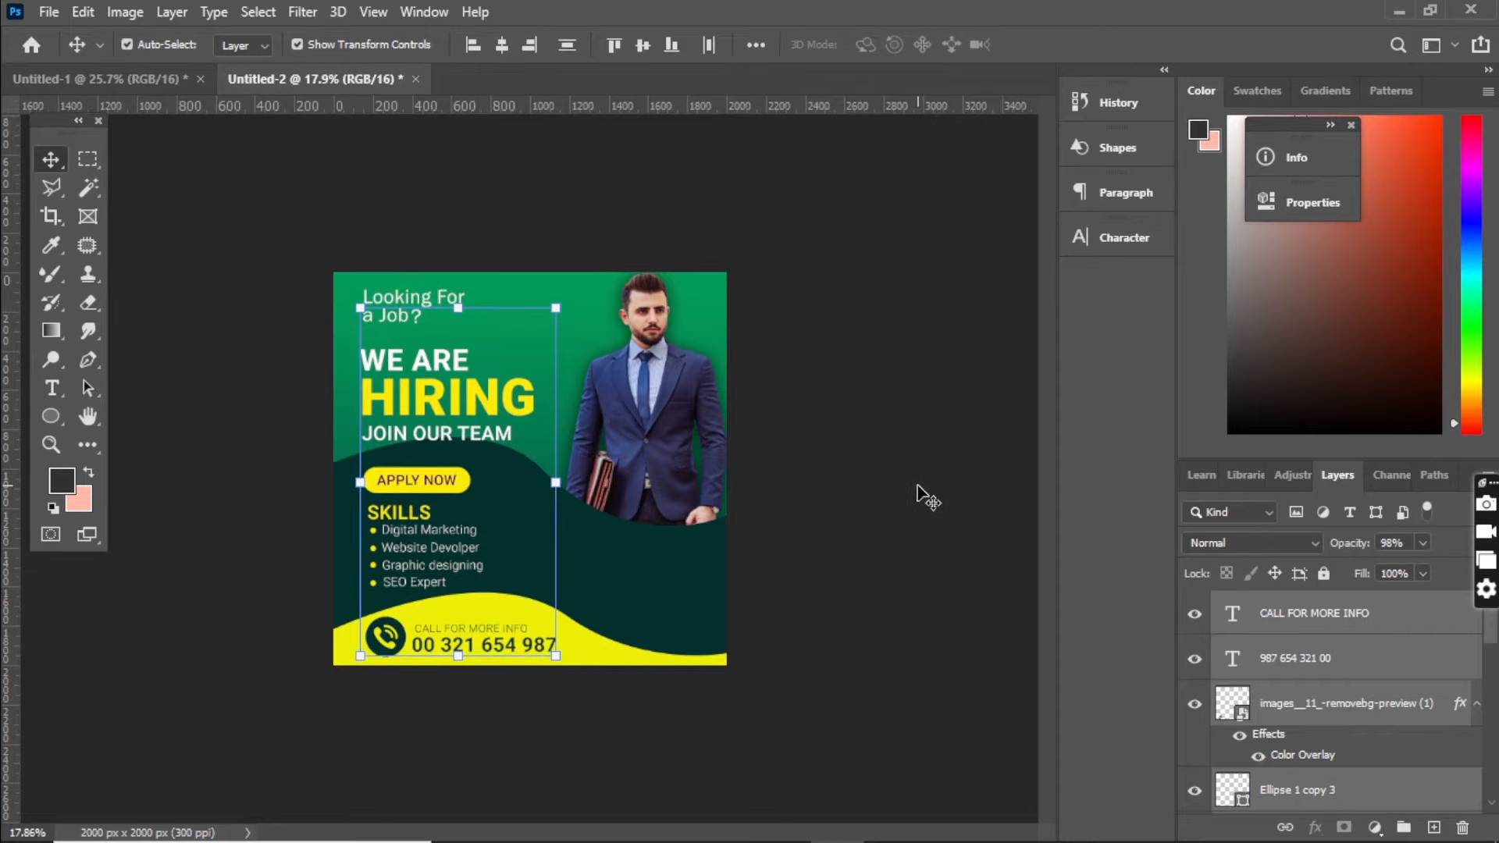
left_click(919, 490)
Step: Move the WE ARE, HIRING and JOIN OUR TEAM lines up together, closer to the "Looking For a Job?" text and clear of the wave
scroll(434, 414, "up", 3)
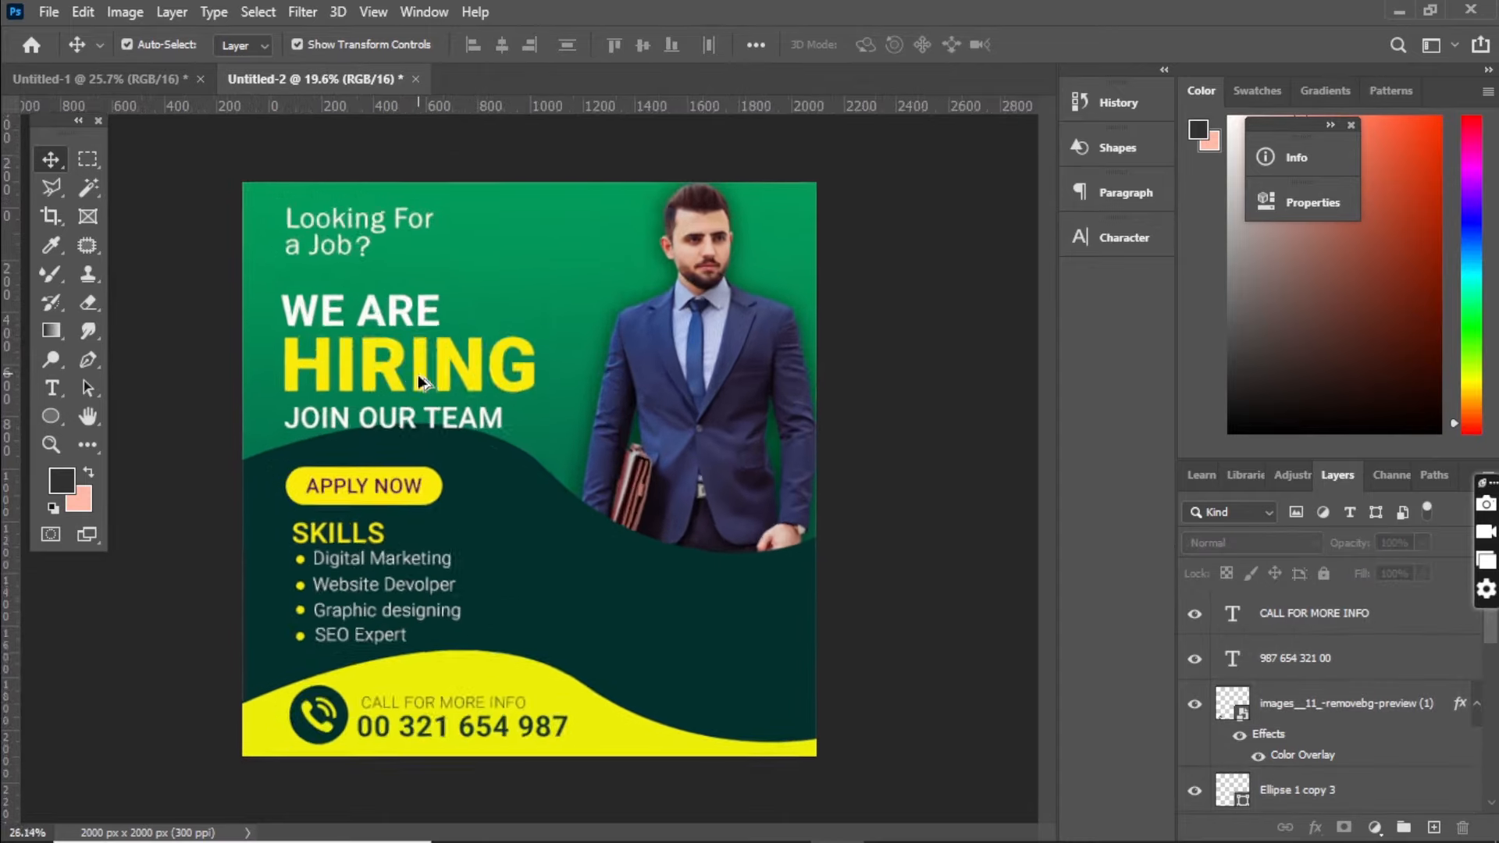
left_click(392, 297)
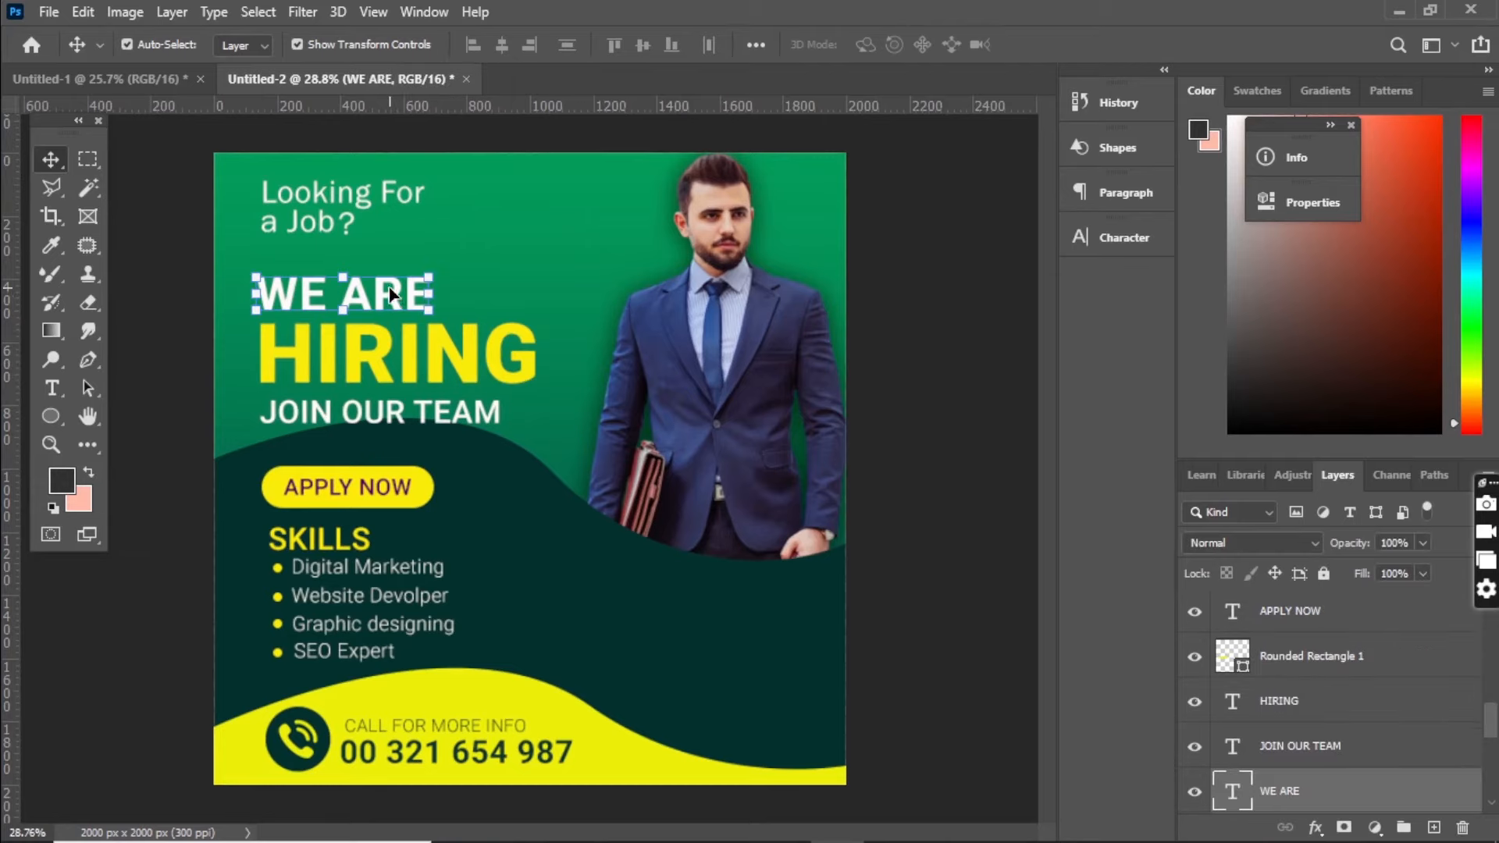
left_click(443, 363, "shift")
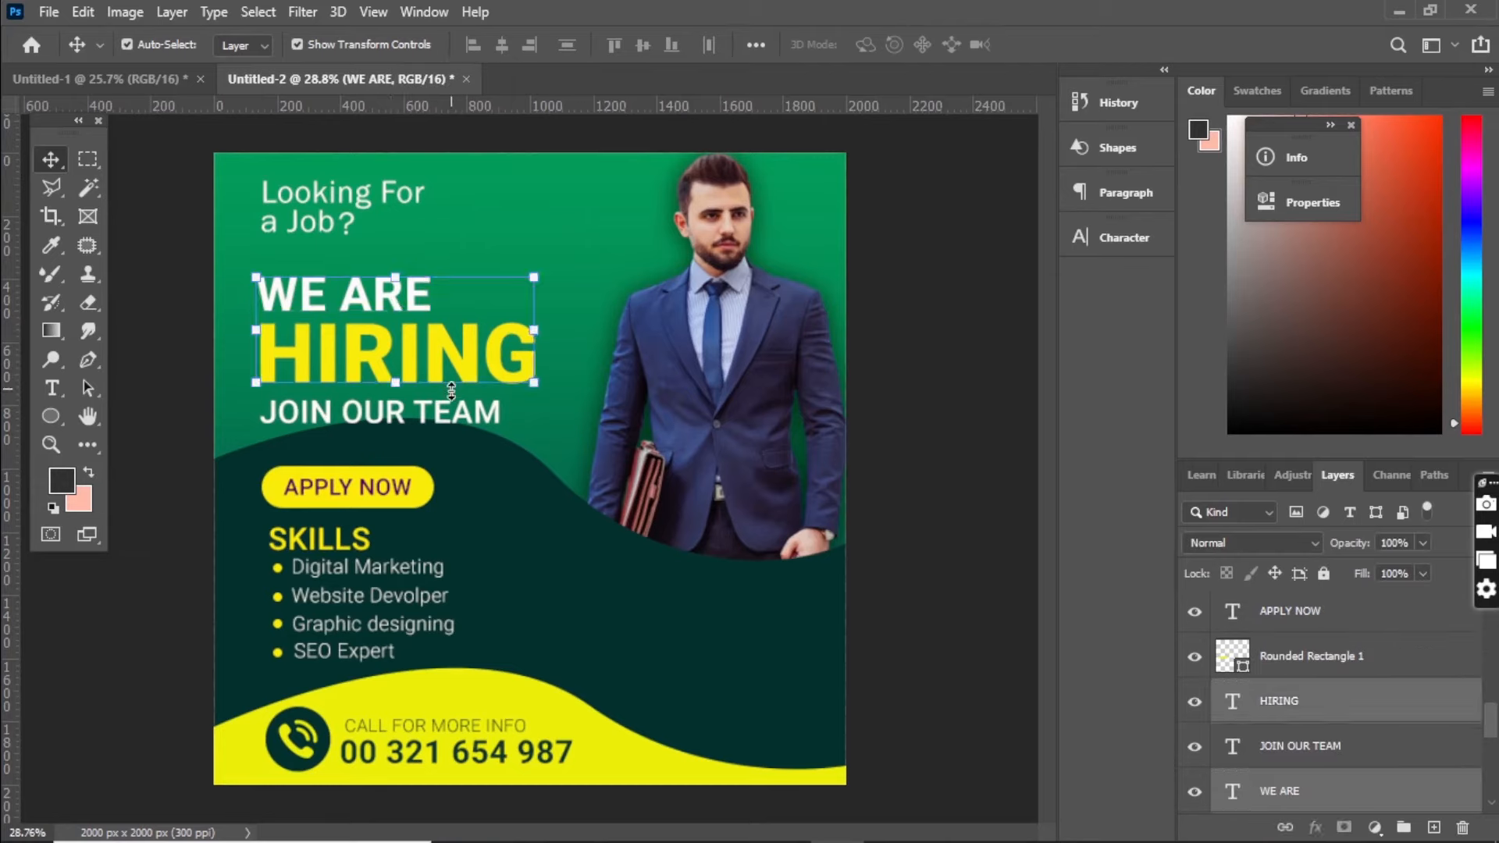
left_click(468, 420, "shift")
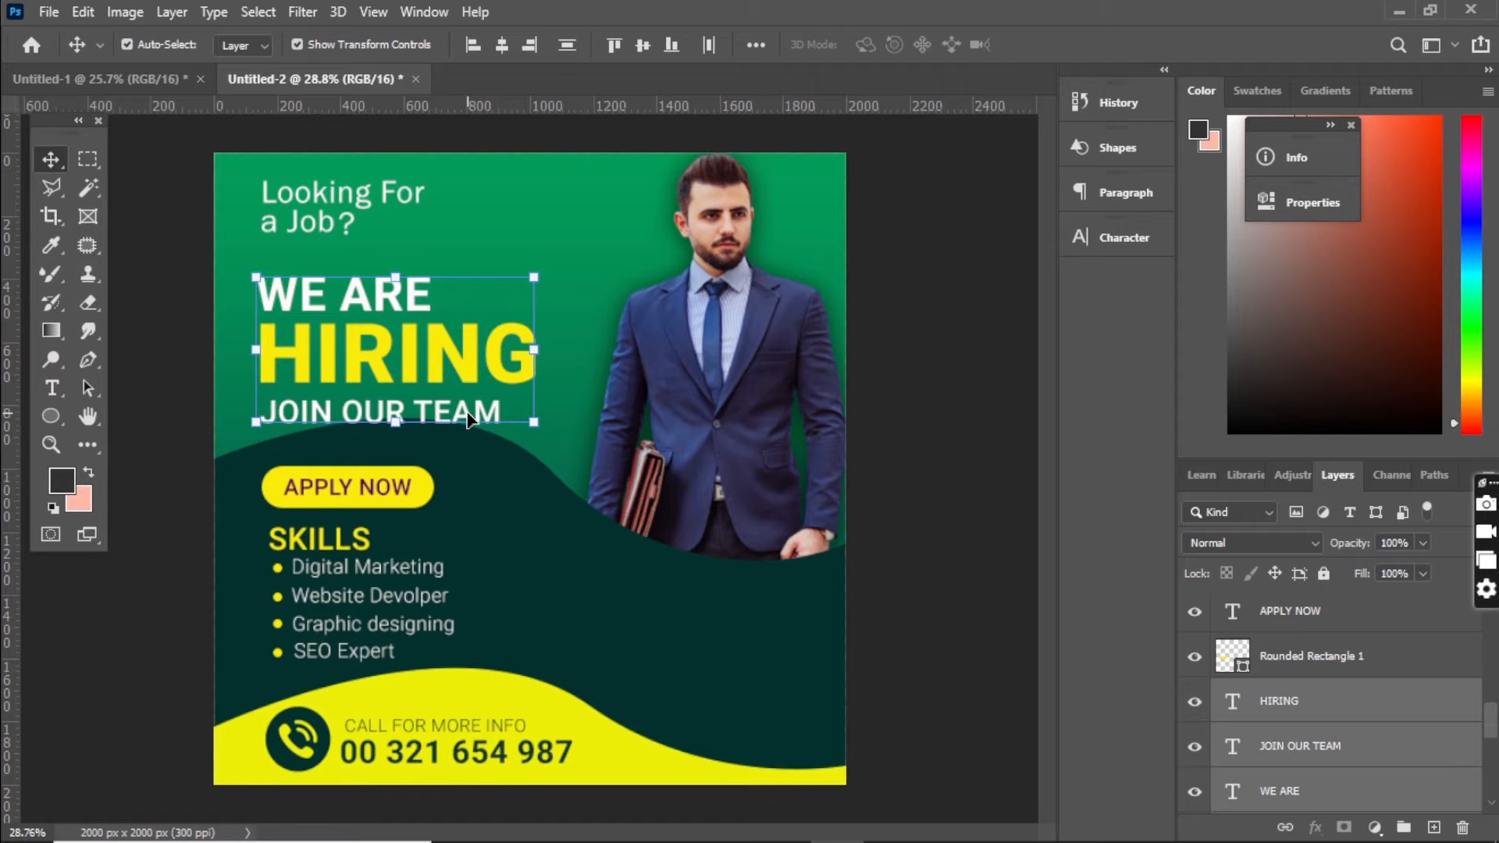
key("shift+Up")
key("shift+Up")
key("shift+Up")
key("shift+Up")
key("shift+Up")
key("shift+Up")
key("shift+Up")
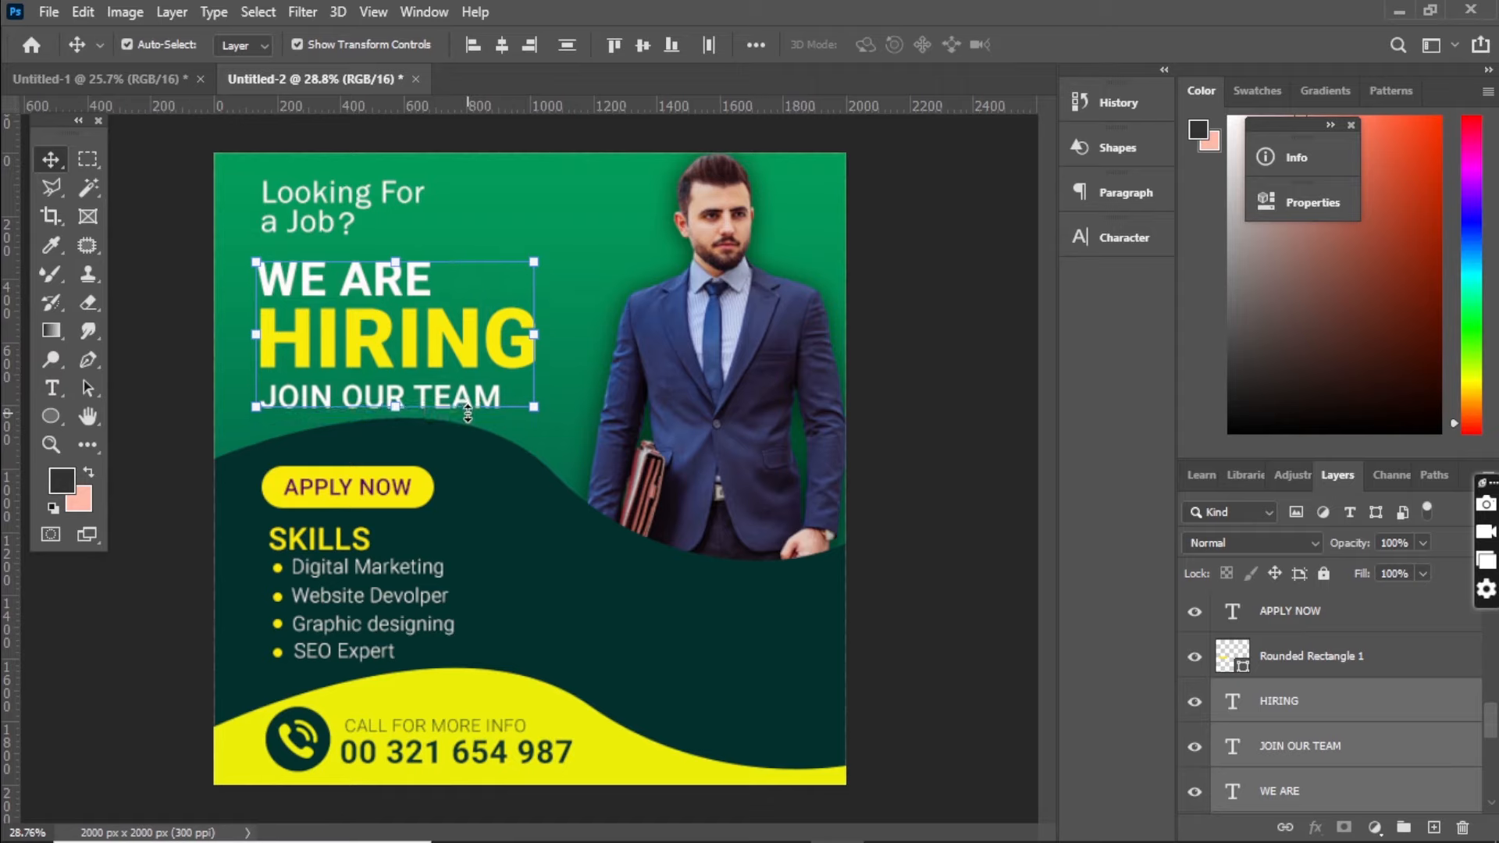
key("shift+Up")
key("shift+Up")
key("shift+Up")
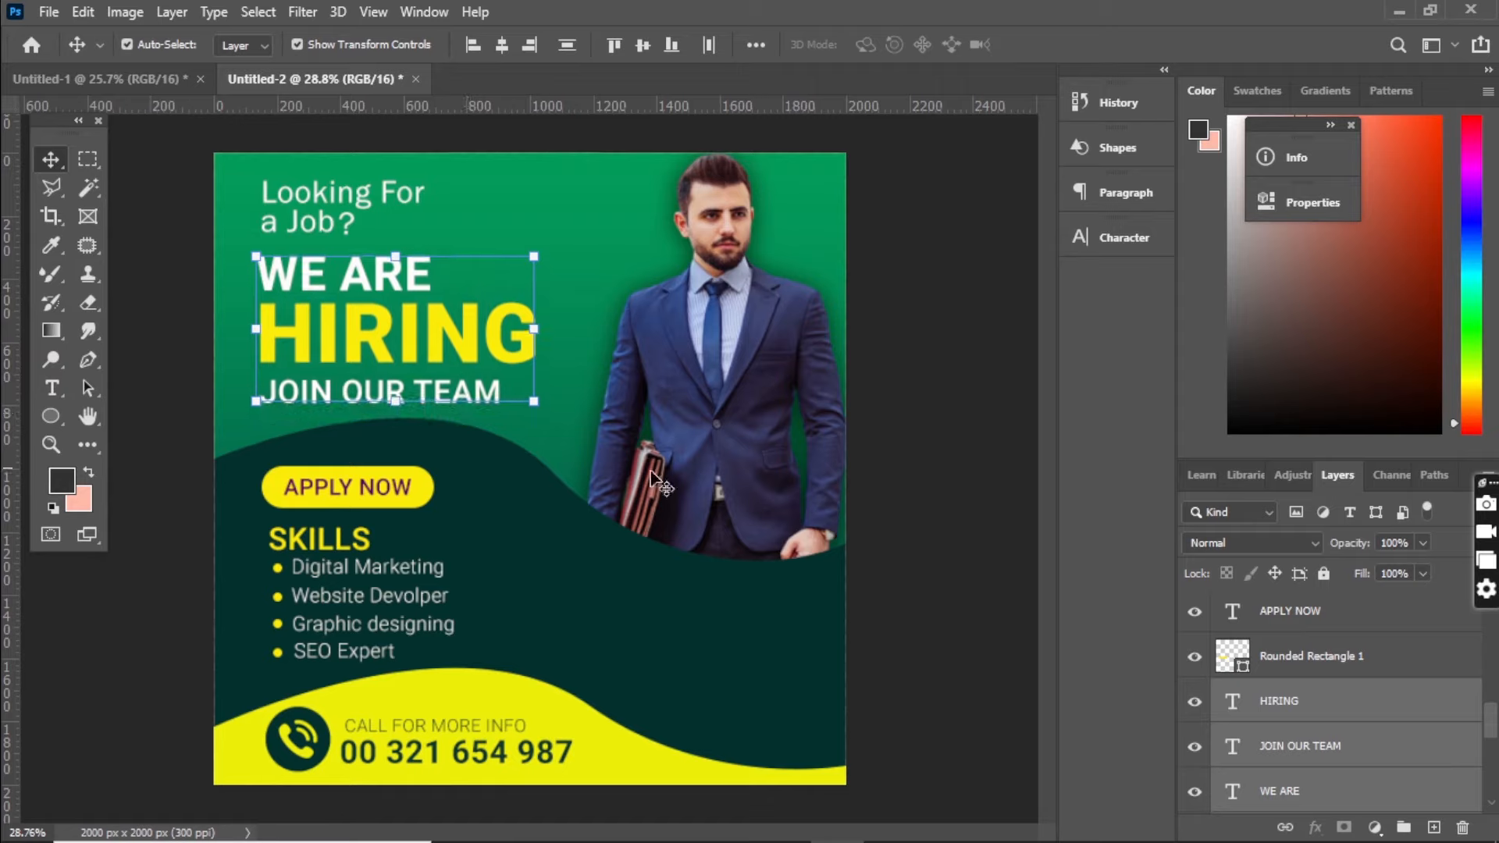
left_click(976, 527)
Step: Nudge the APPLY NOW text together with its yellow rounded rectangle slightly up and to the right
left_click(405, 497)
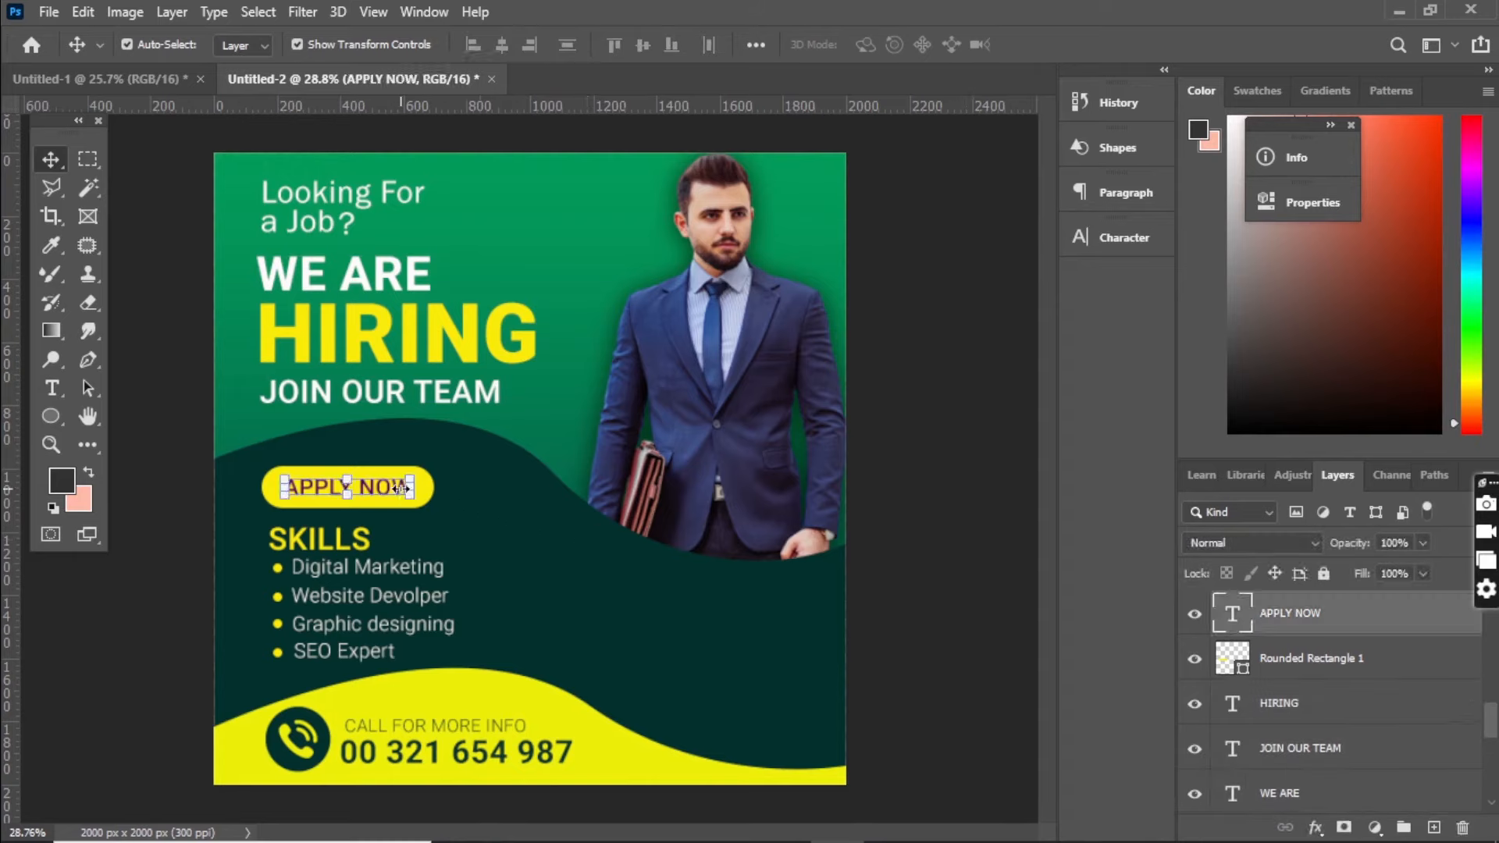
left_click(1335, 675, "shift")
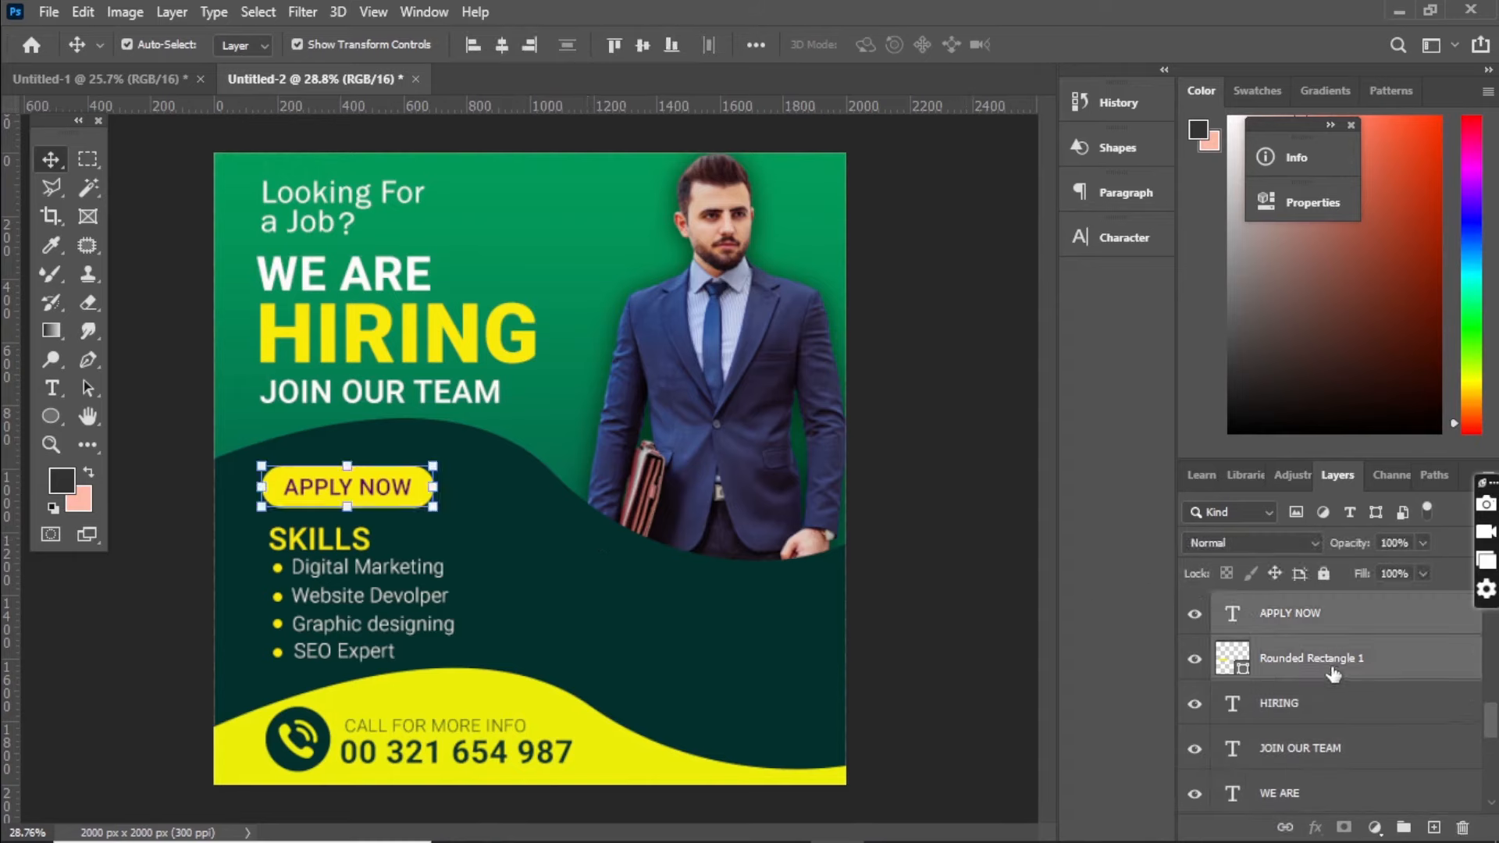
key("shift+Up")
key("shift+Up")
key("shift+Up")
key("shift+Up")
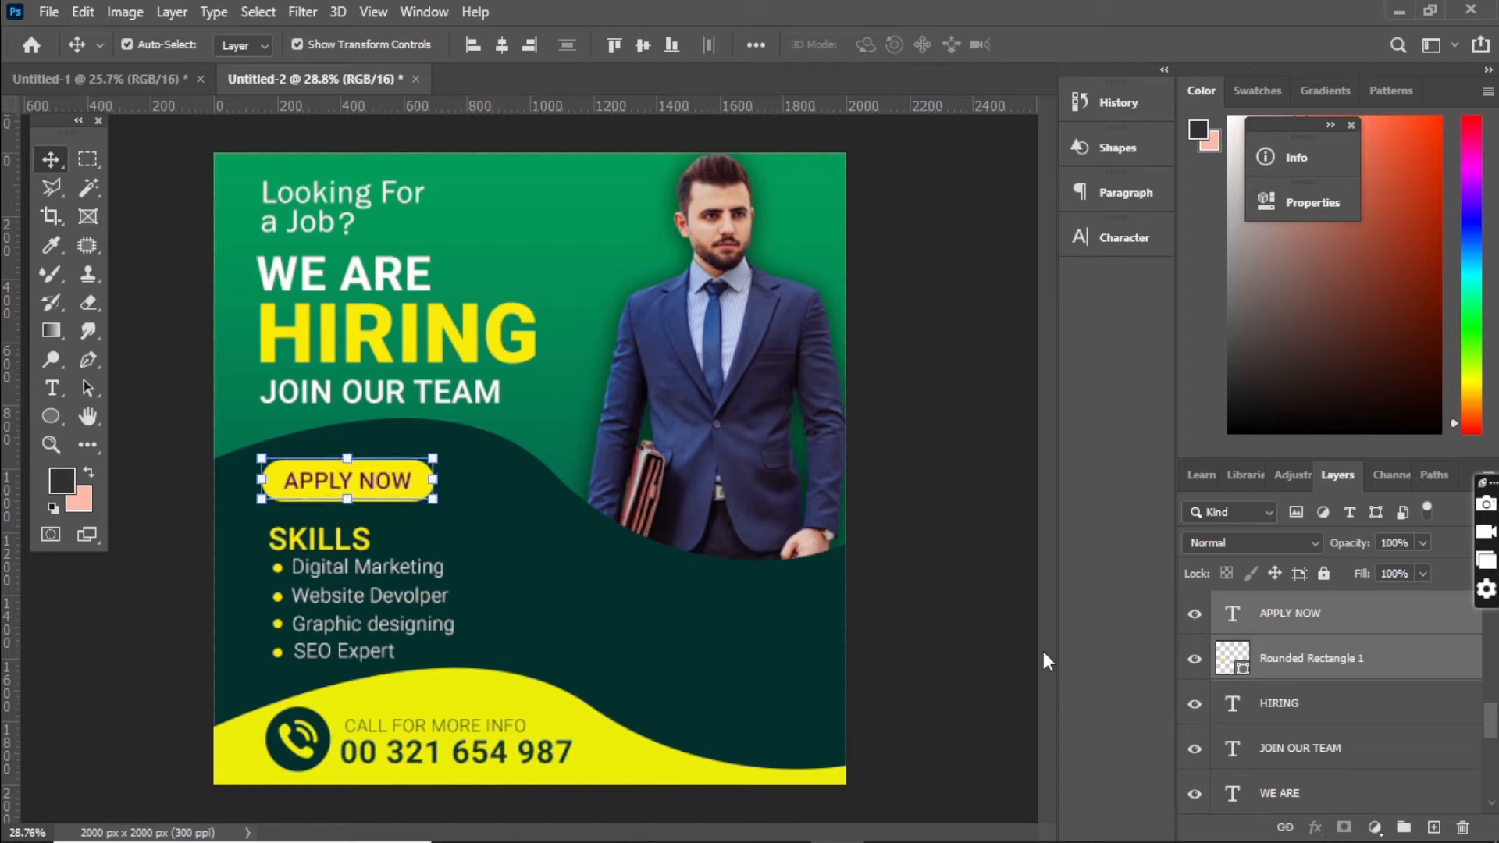
key("shift+Right")
key("shift+Right")
key("shift+Right")
key("shift+Right")
key("shift+Right")
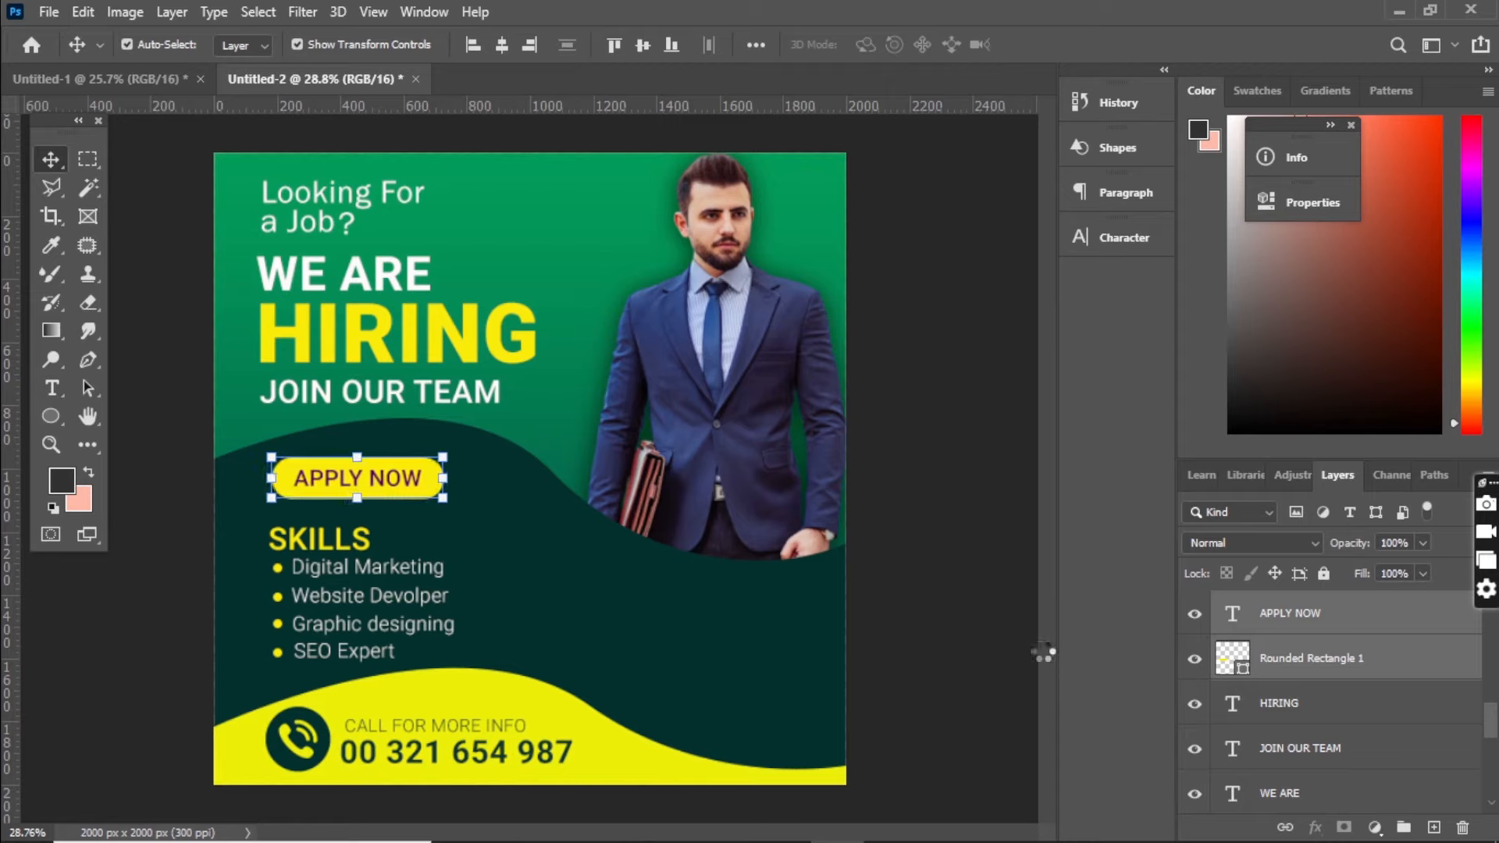